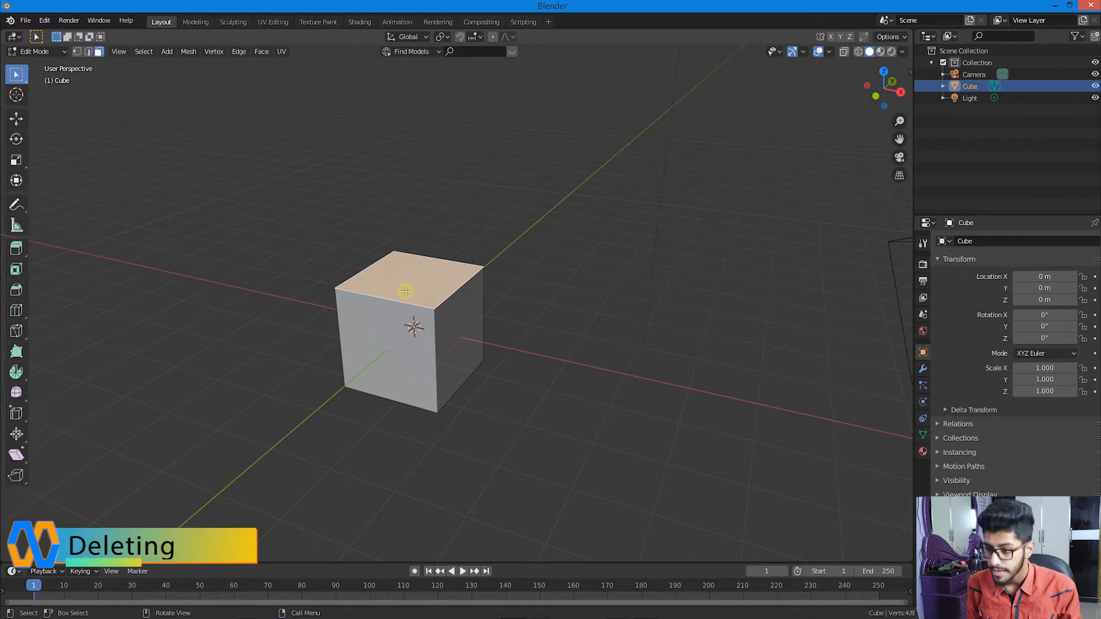
Step: Try a Limited Dissolve on the cube's top face, reopen and dismiss the delete options, and undo the last change
key(x)
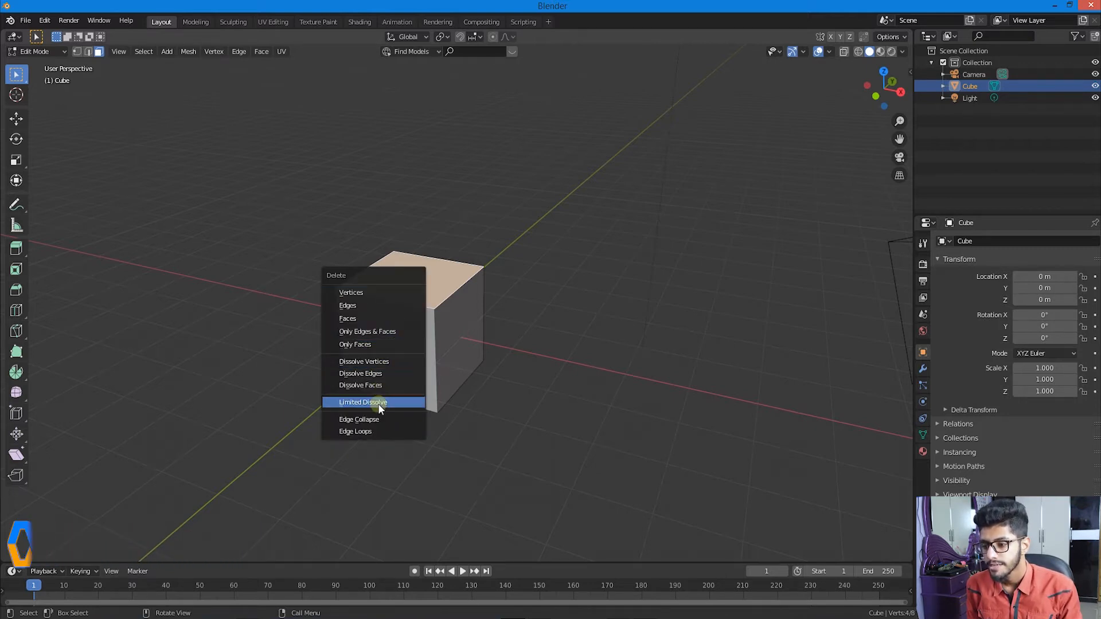
click(377, 403)
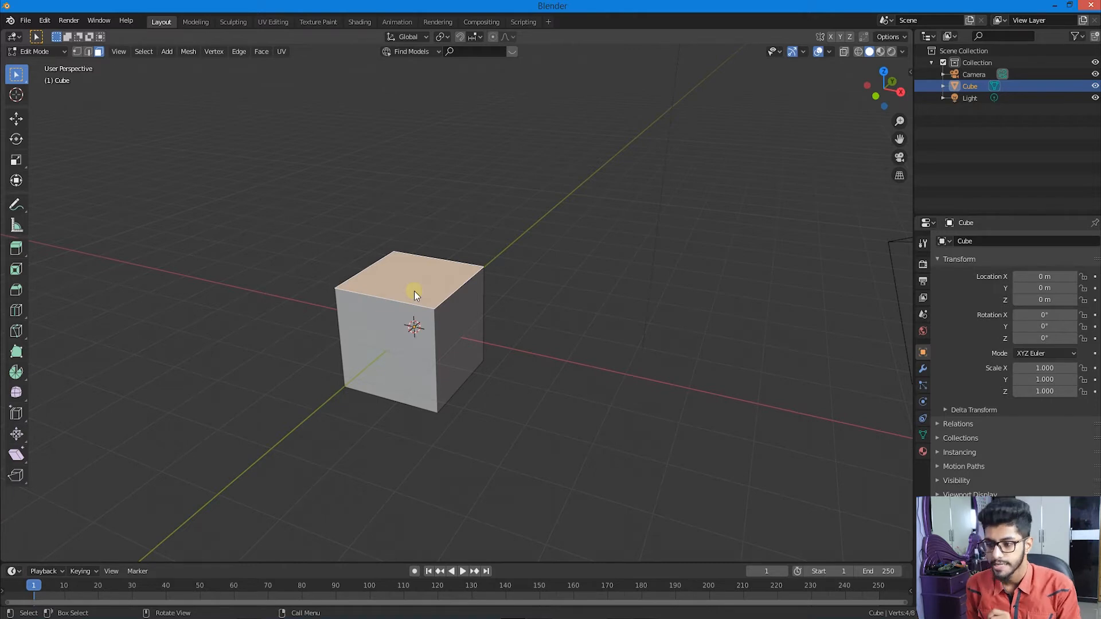
key(x)
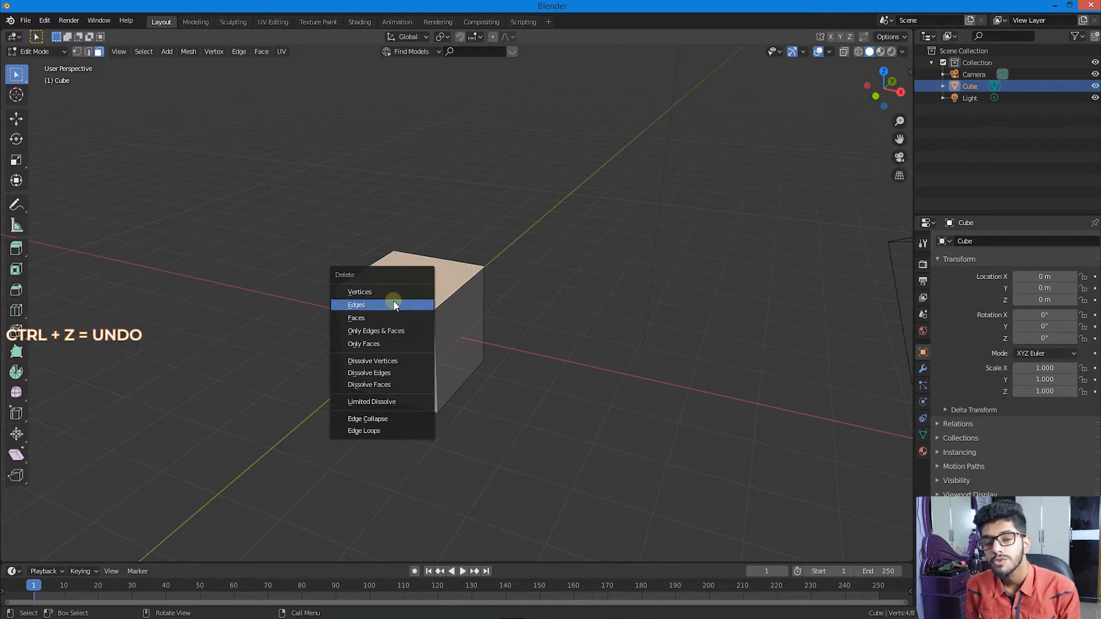
key(Escape)
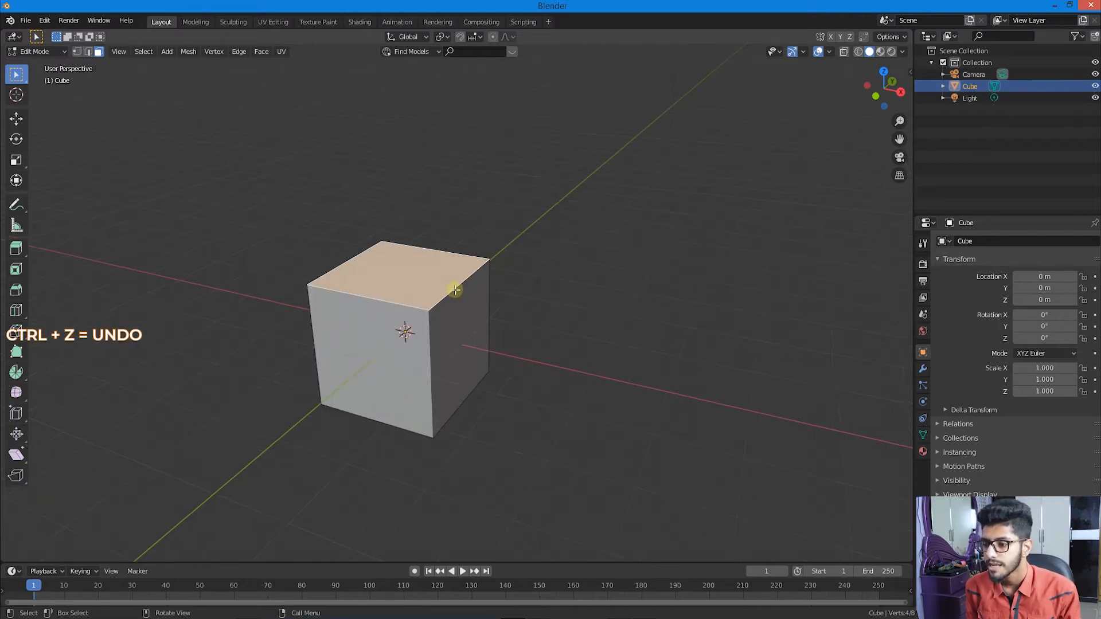
key(ctrl+z)
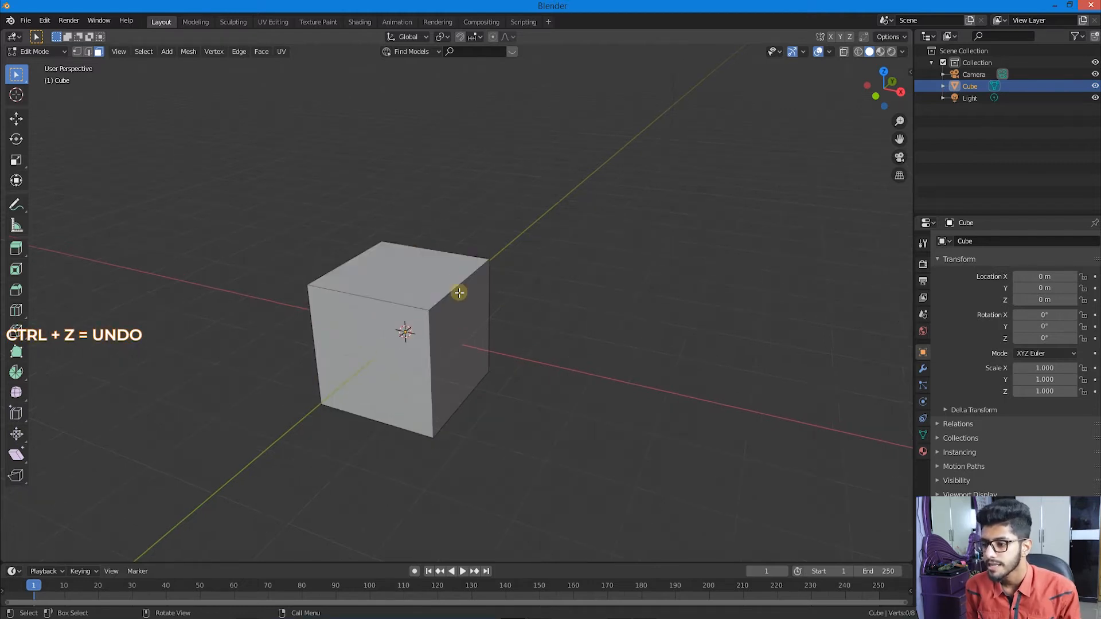
Step: Switch to vertex selection, select the cube's upper front corner vertex, and clear the selection
scroll(450, 287, down, 2)
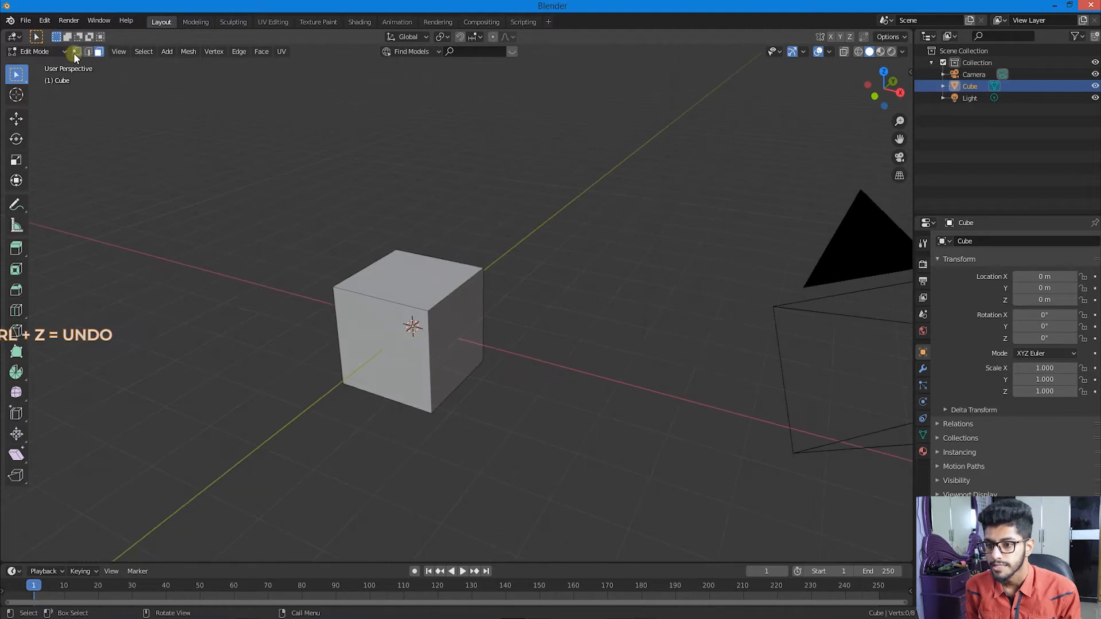
click(75, 52)
click(430, 312)
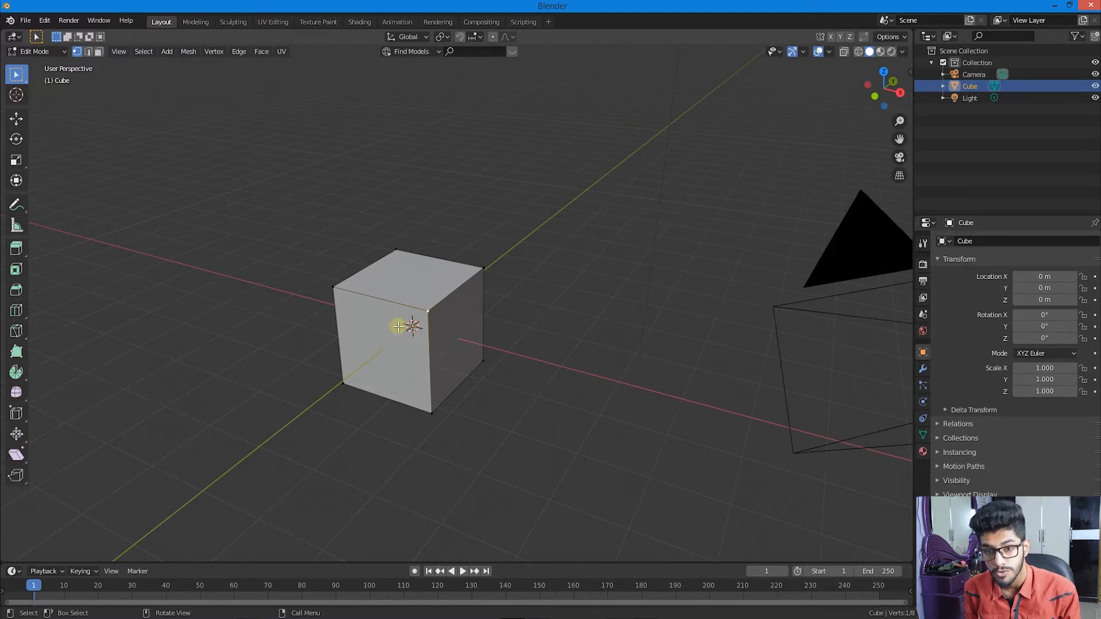
key(a)
key(alt+a)
Step: Add a single horizontal loop cut around the middle of the cube, without sliding it
scroll(470, 323, down, 3)
middle_drag(470, 323, 457, 342)
scroll(477, 320, up, 2)
scroll(459, 341, up, 2)
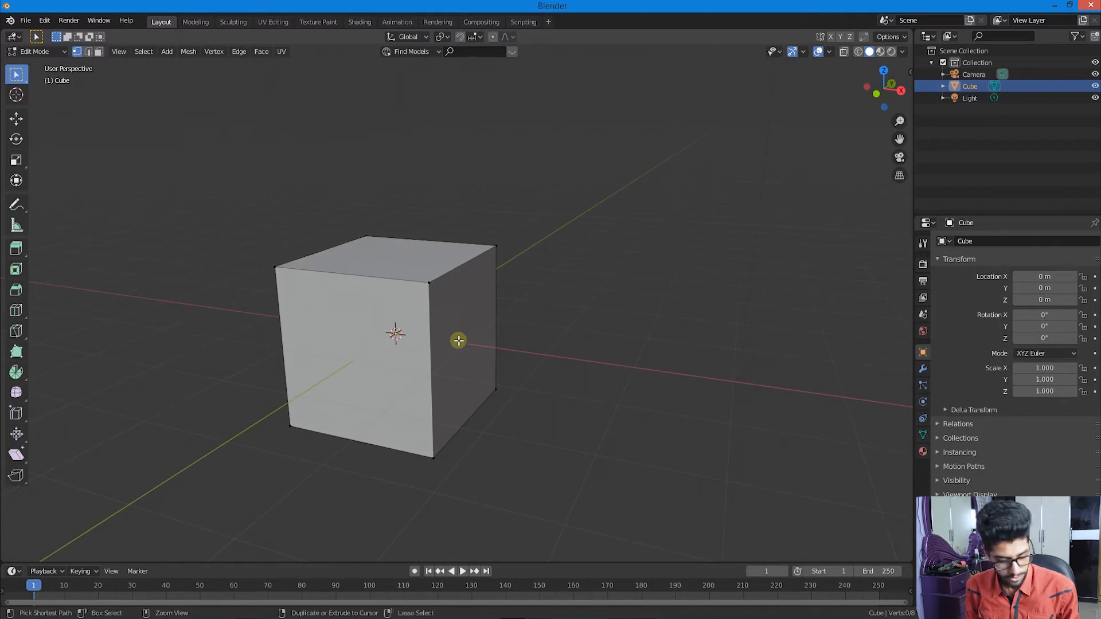
key(ctrl+r)
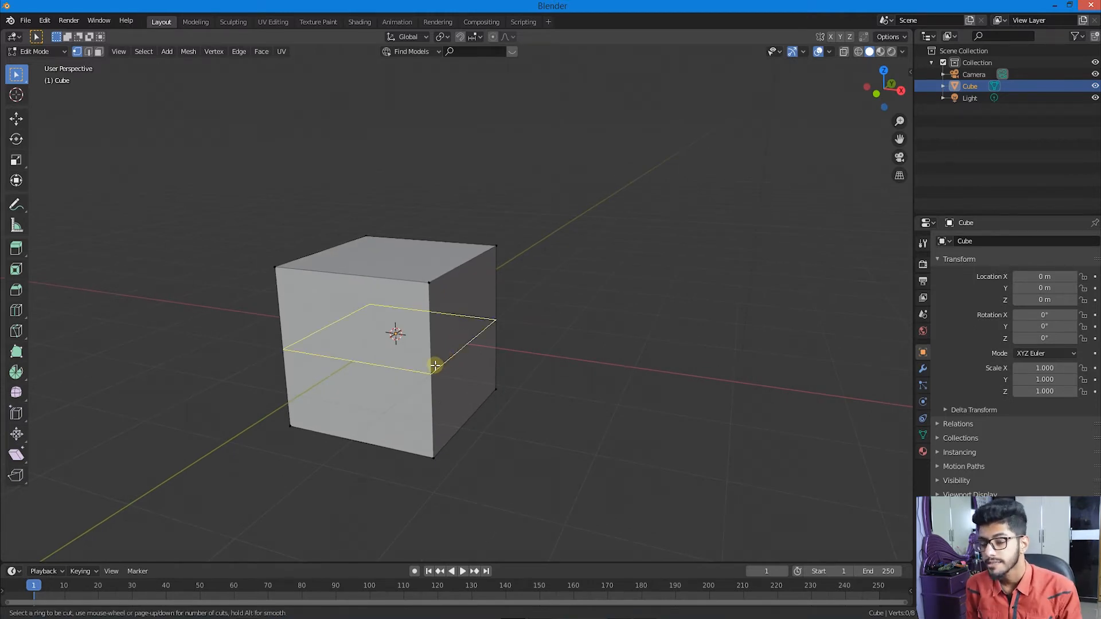
click(435, 365)
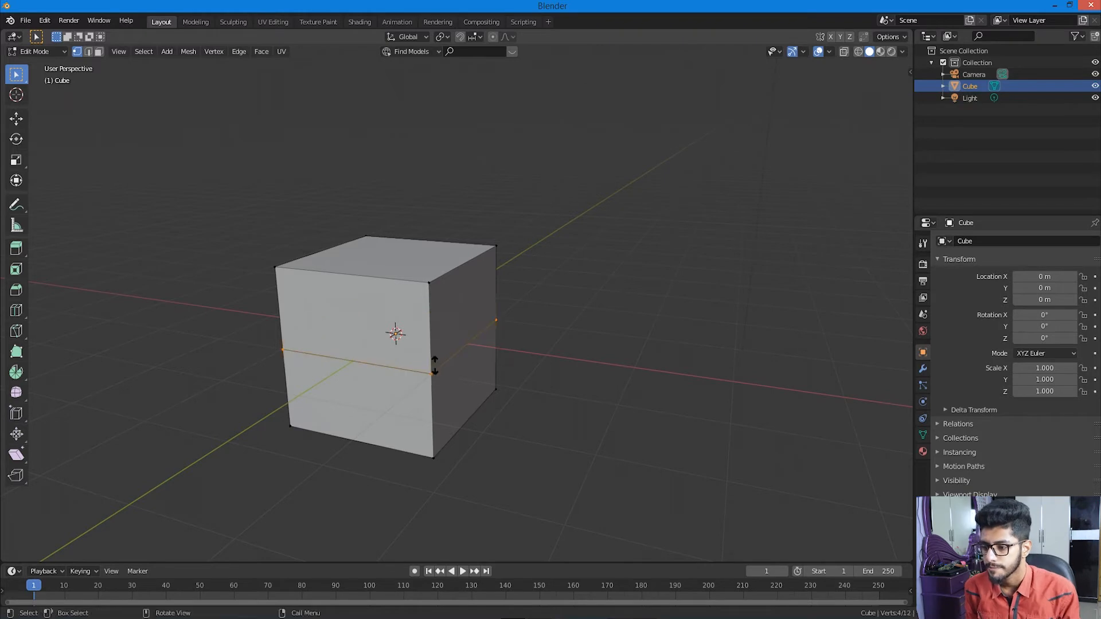
click(435, 366)
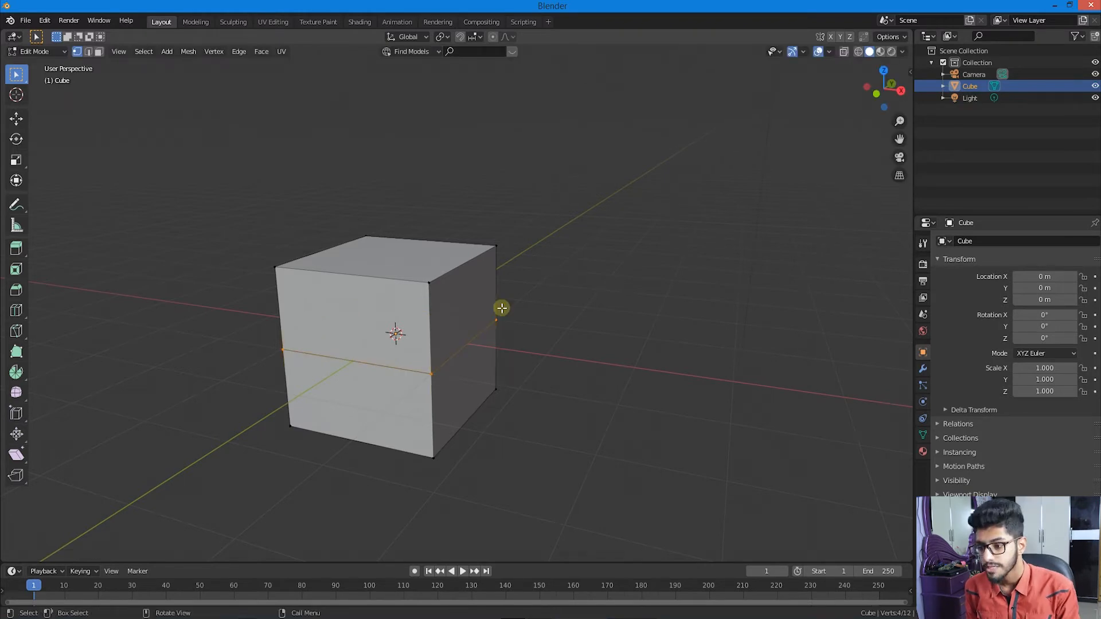
Step: Try deleting the edges of the middle loop and undo the deletion
key(x)
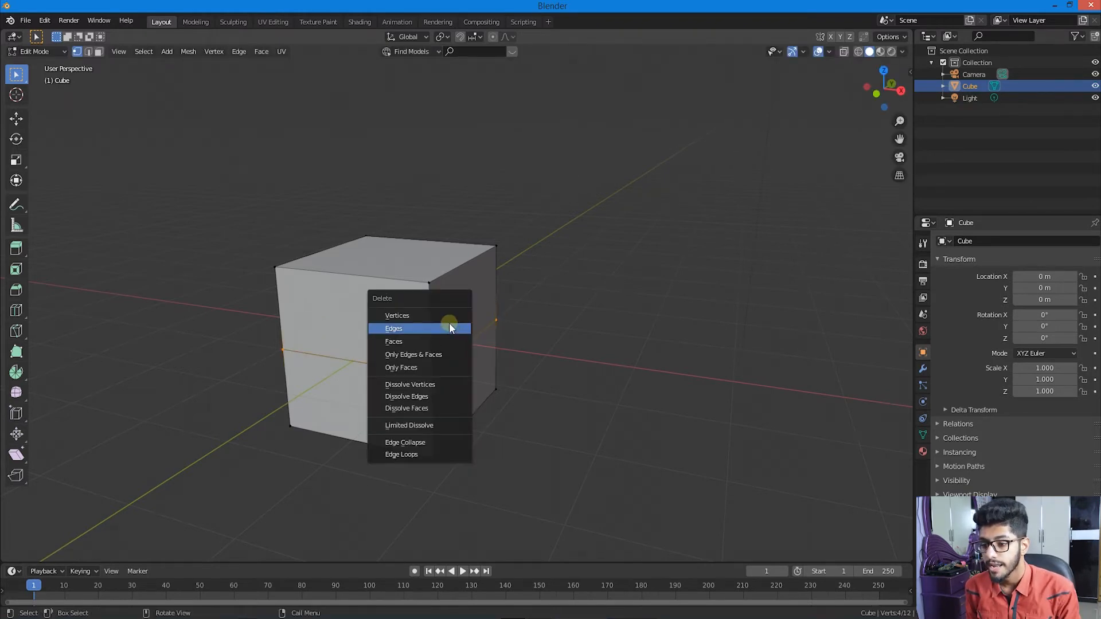
click(450, 326)
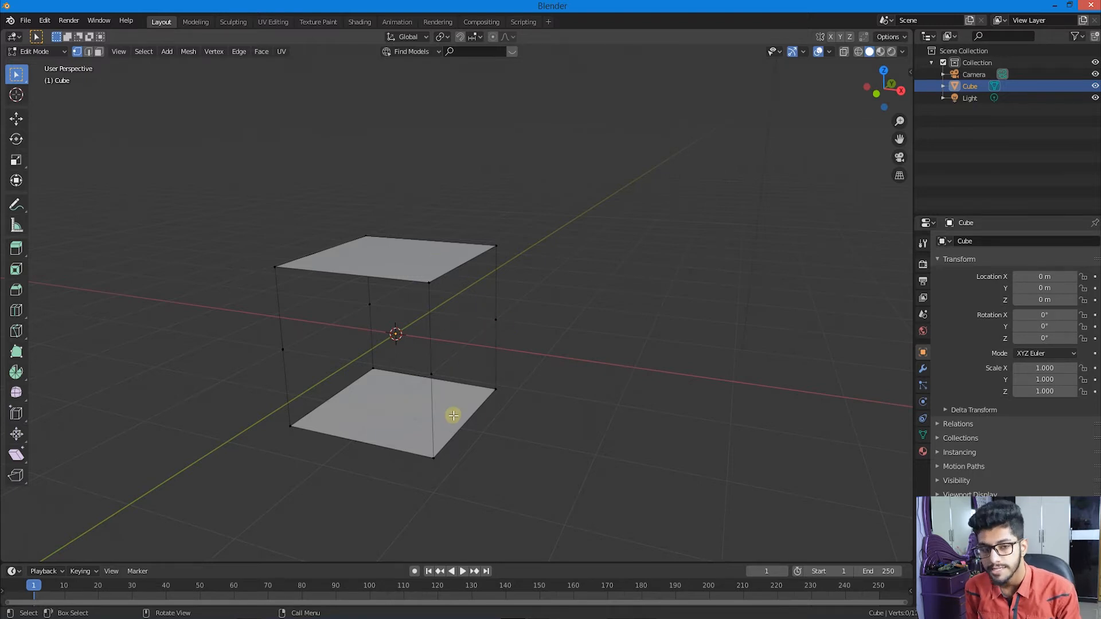
key(ctrl+z)
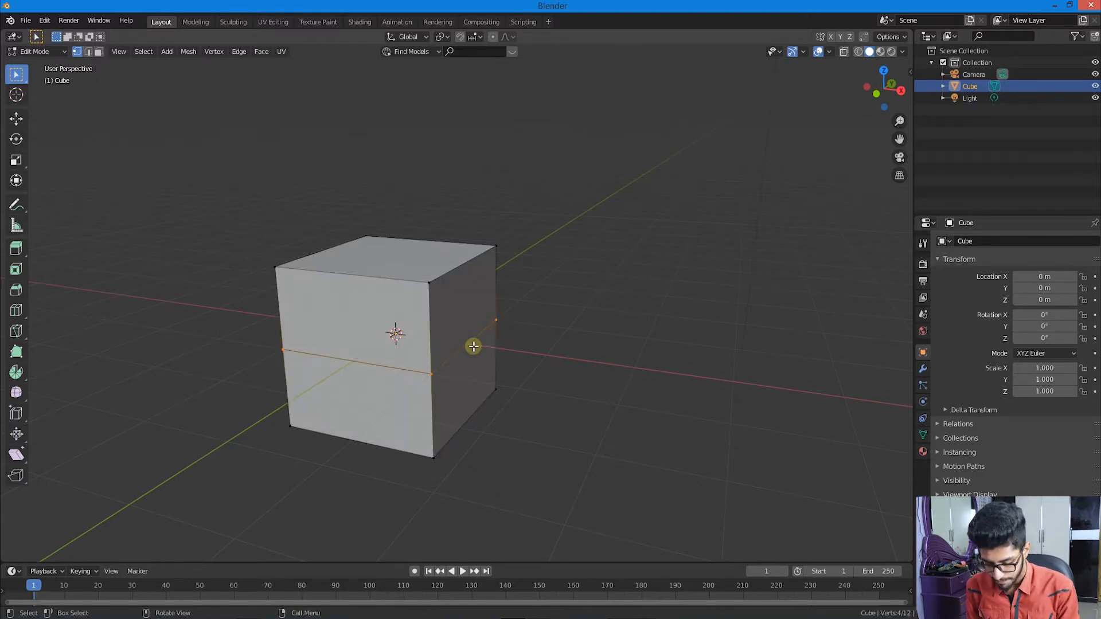
Step: Try deleting the vertices of the middle loop, undo the deletion, and dismiss the reopened delete options
key(x)
click(476, 333)
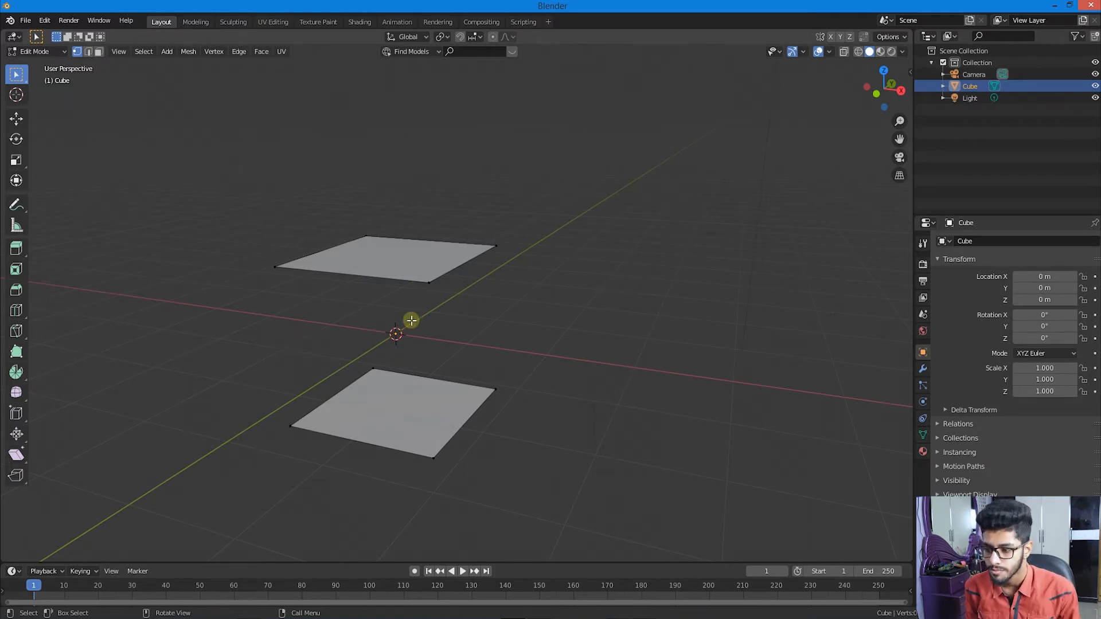
key(ctrl+z)
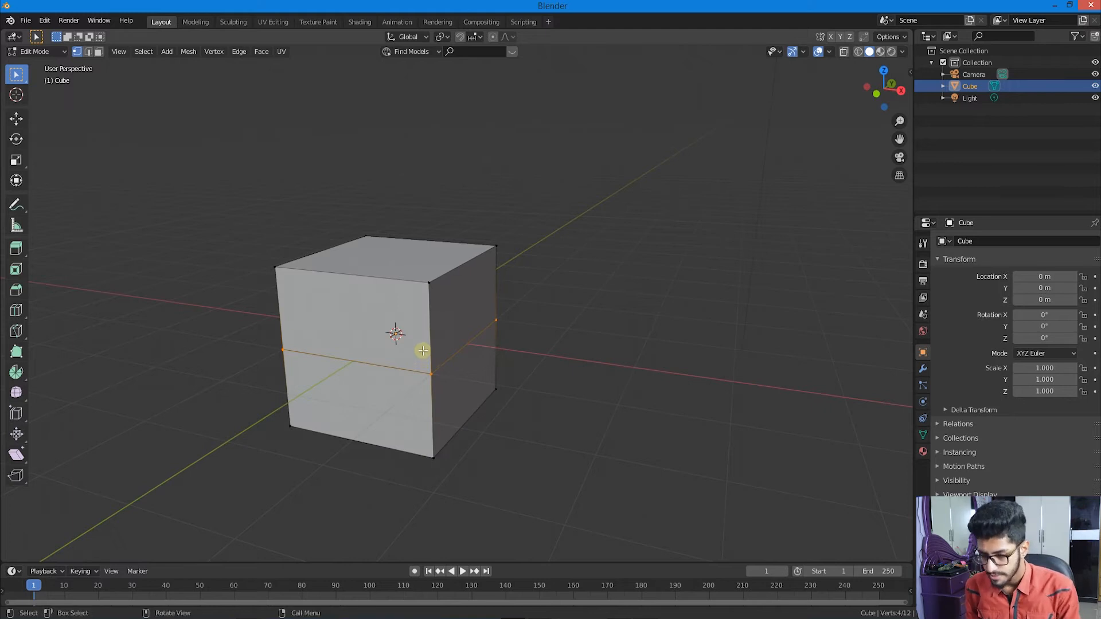
key(x)
key(Escape)
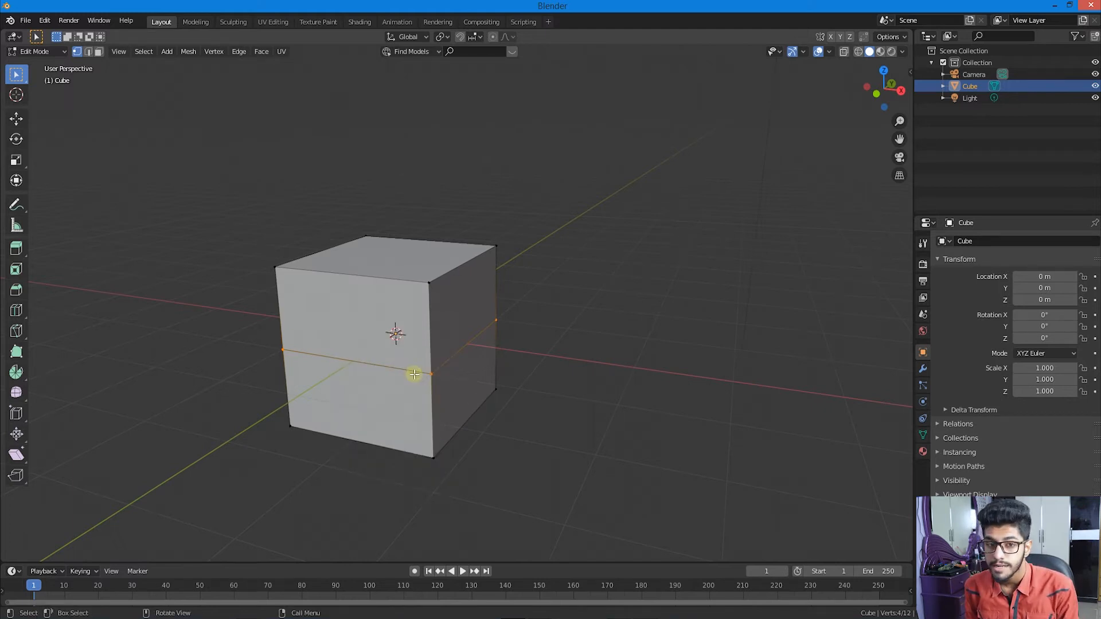
Step: Switch to face selection, try deleting the upper half face on the cube's front side, and undo the deletion
mouse_move(415, 374)
middle_down()
mouse_move(431, 376)
mouse_move(266, 374)
mouse_move(476, 371)
mouse_move(419, 376)
mouse_move(432, 384)
middle_up()
click(101, 52)
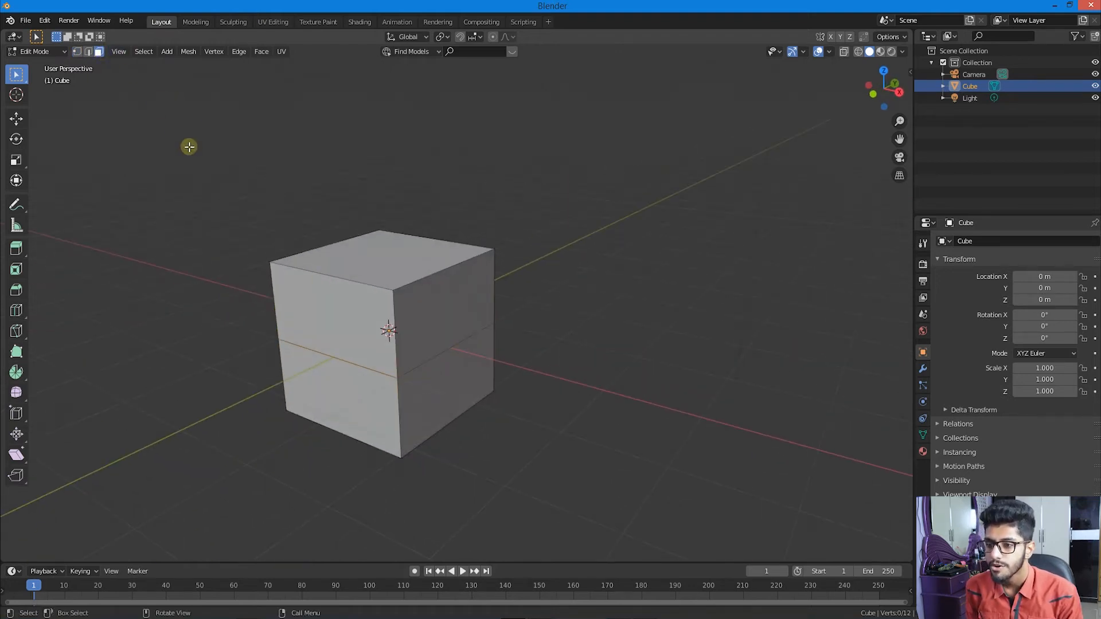
click(312, 308)
key(x)
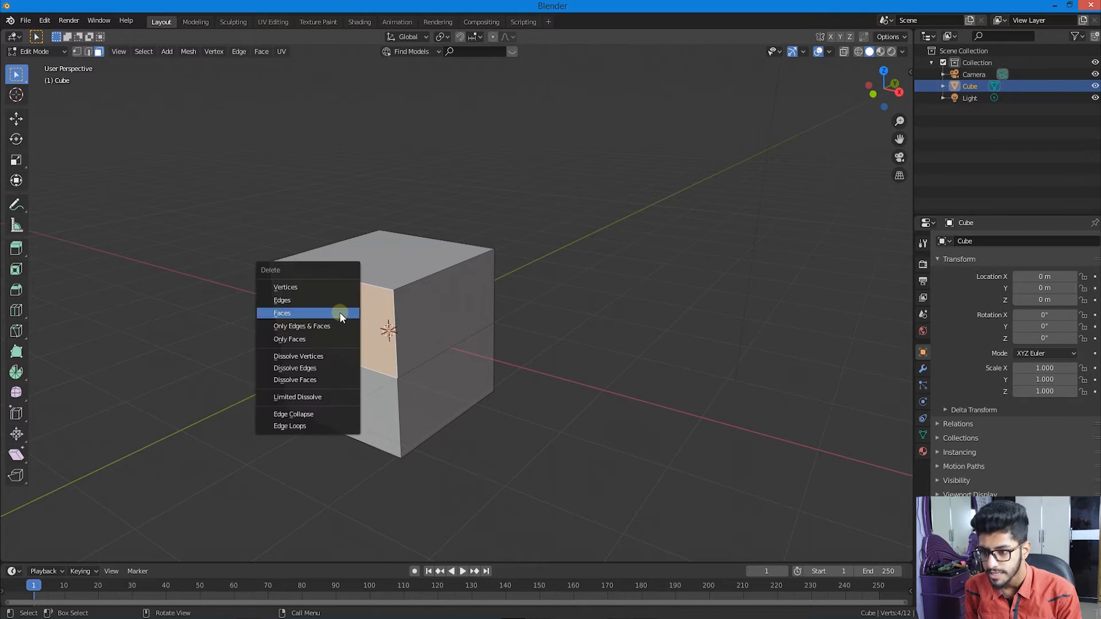
click(340, 313)
middle_drag(340, 313, 367, 325)
scroll(361, 302, up, 2)
key(ctrl+z)
scroll(416, 316, down, 1)
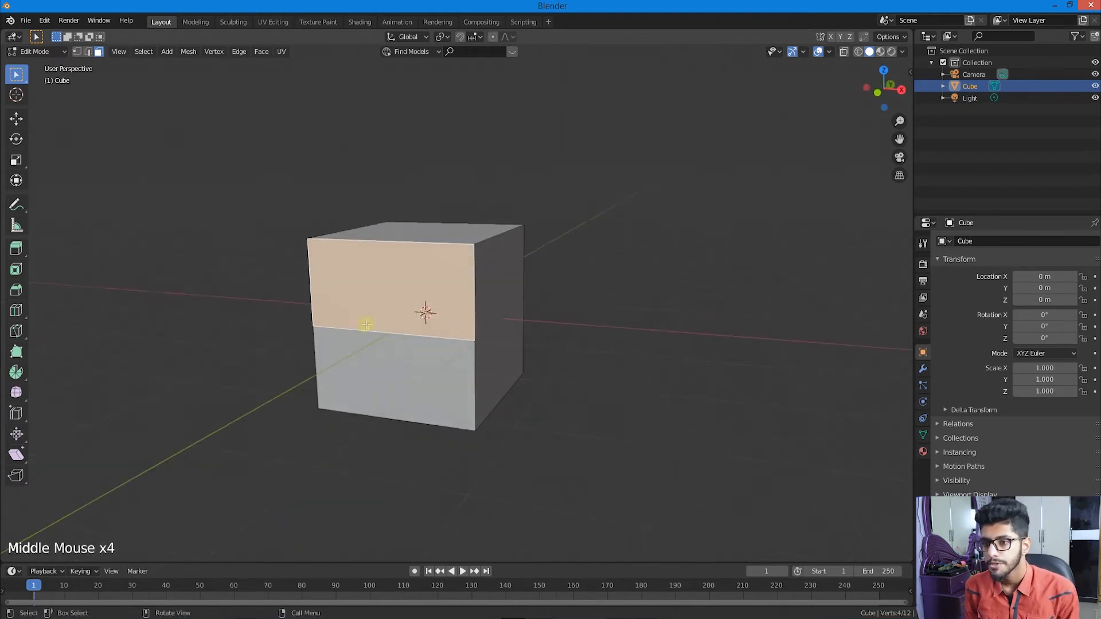
Step: Select the middle edge loop in vertex selection mode, try Dissolve Vertices on it, and undo the operation
click(77, 52)
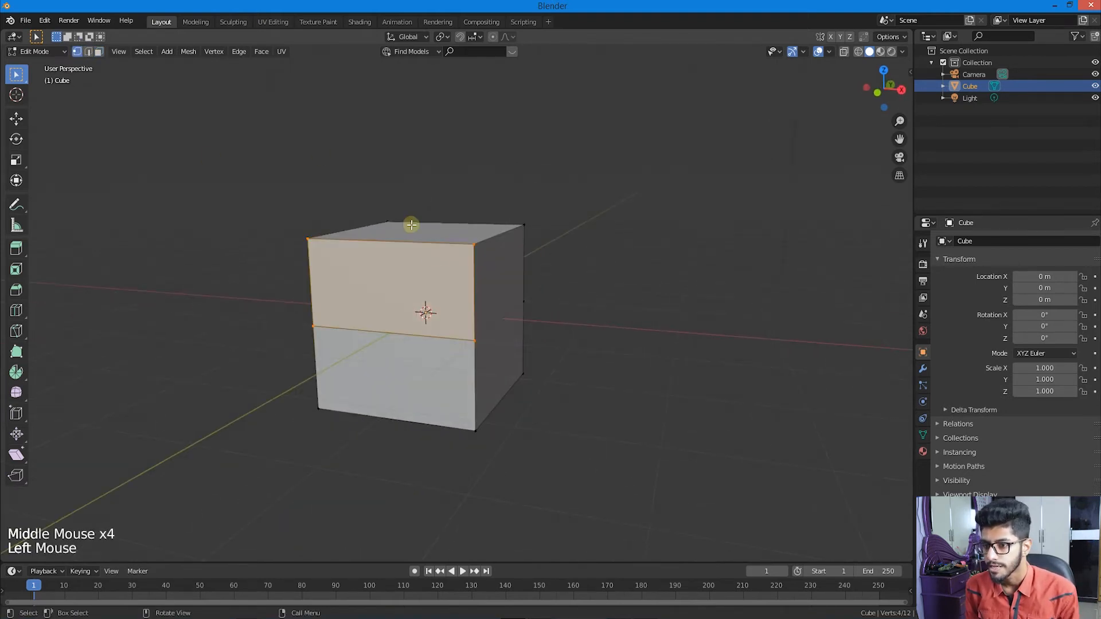
key(a)
key(a)
key(a)
alt+shift+click(437, 332)
middle_drag(496, 338, 496, 337)
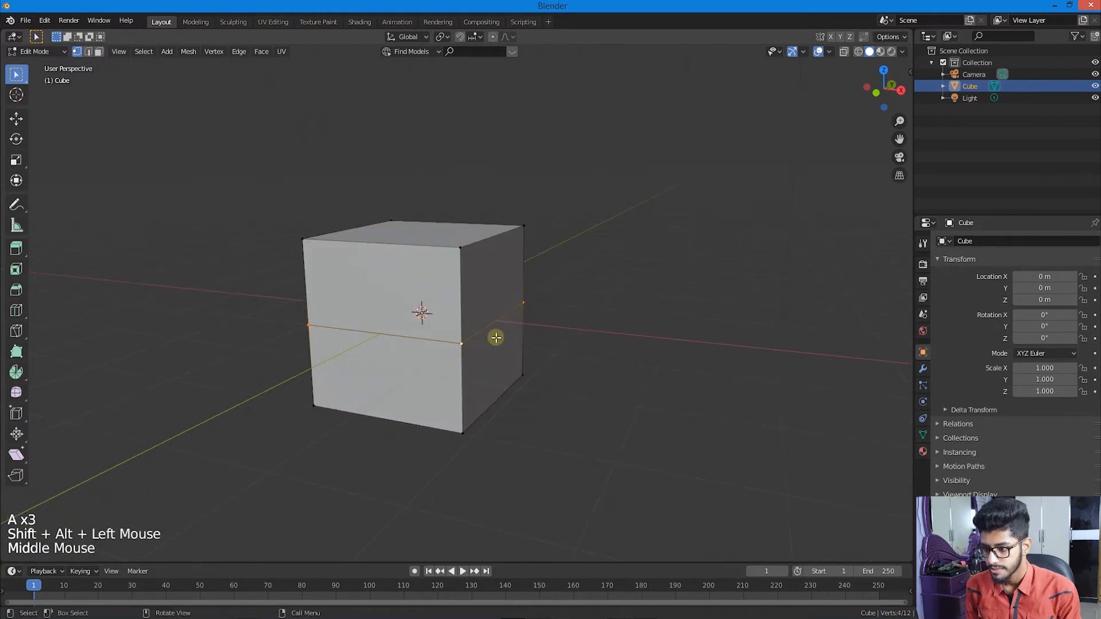
key(Delete)
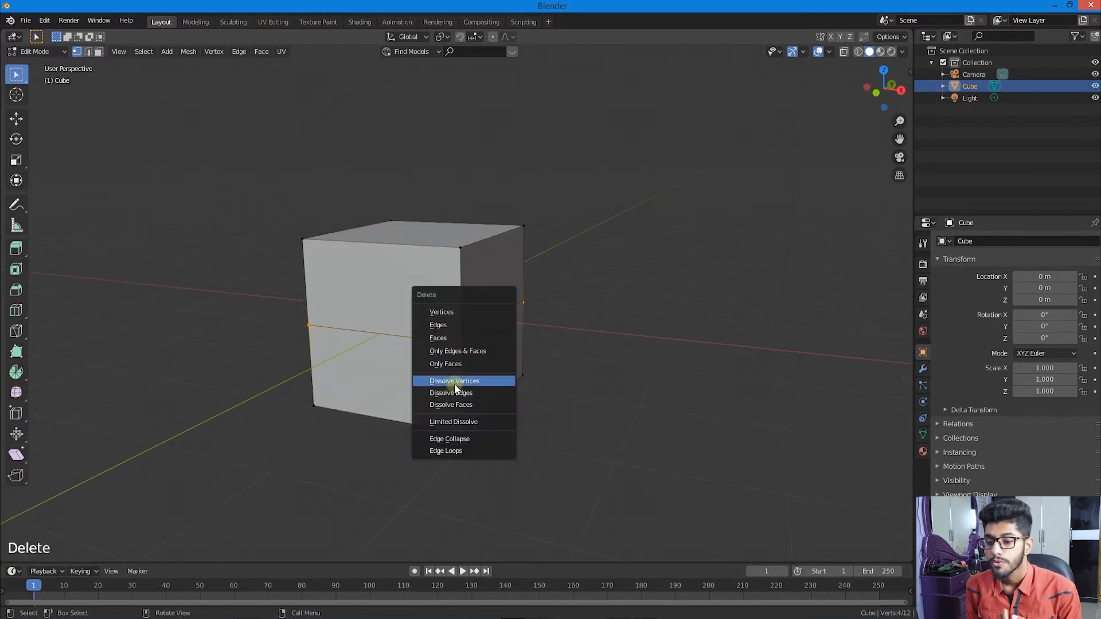
click(455, 384)
middle_drag(482, 366, 411, 334)
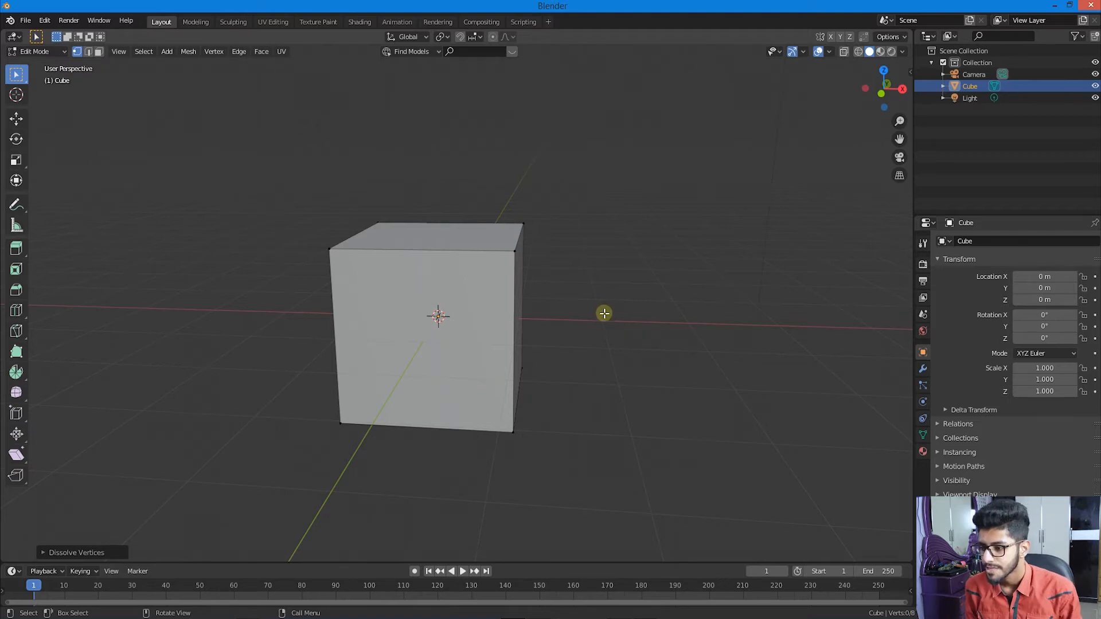
middle_drag(604, 312, 570, 307)
key(ctrl+z)
Step: Try Dissolve Edges on the middle loop, inspect the cube from other sides, and undo the operation
key(Delete)
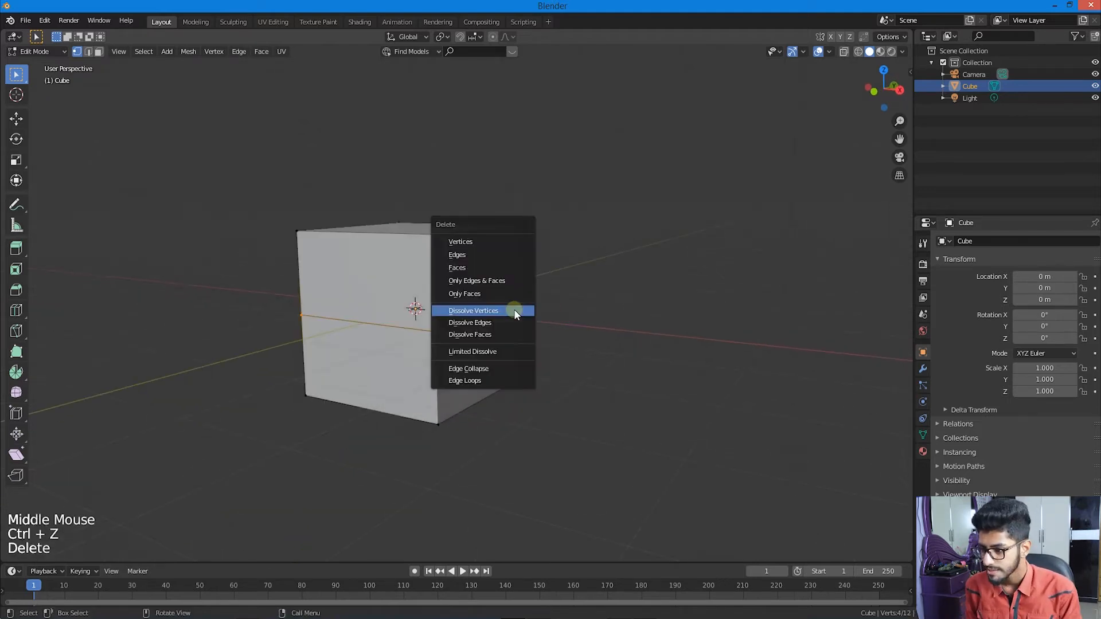
click(499, 324)
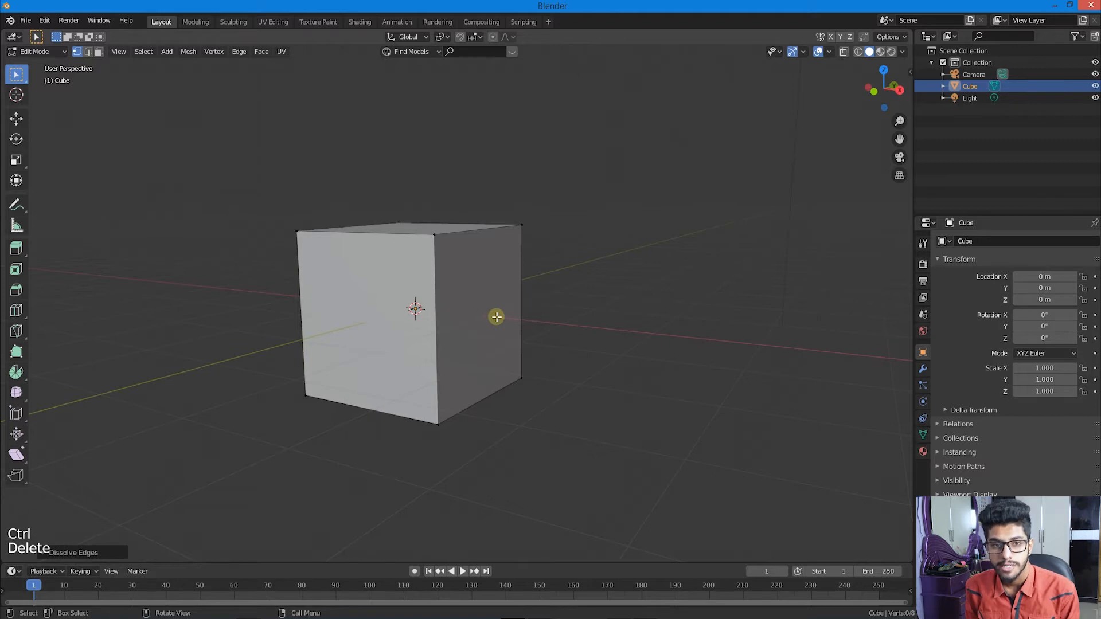
middle_drag(494, 320, 430, 287)
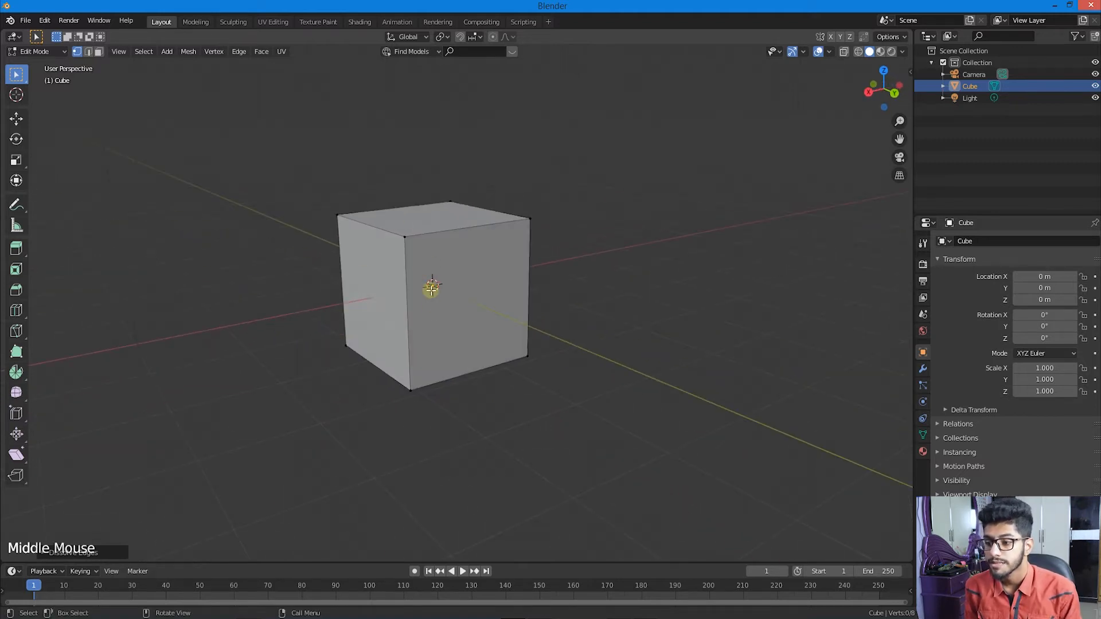
middle_drag(401, 324, 461, 333)
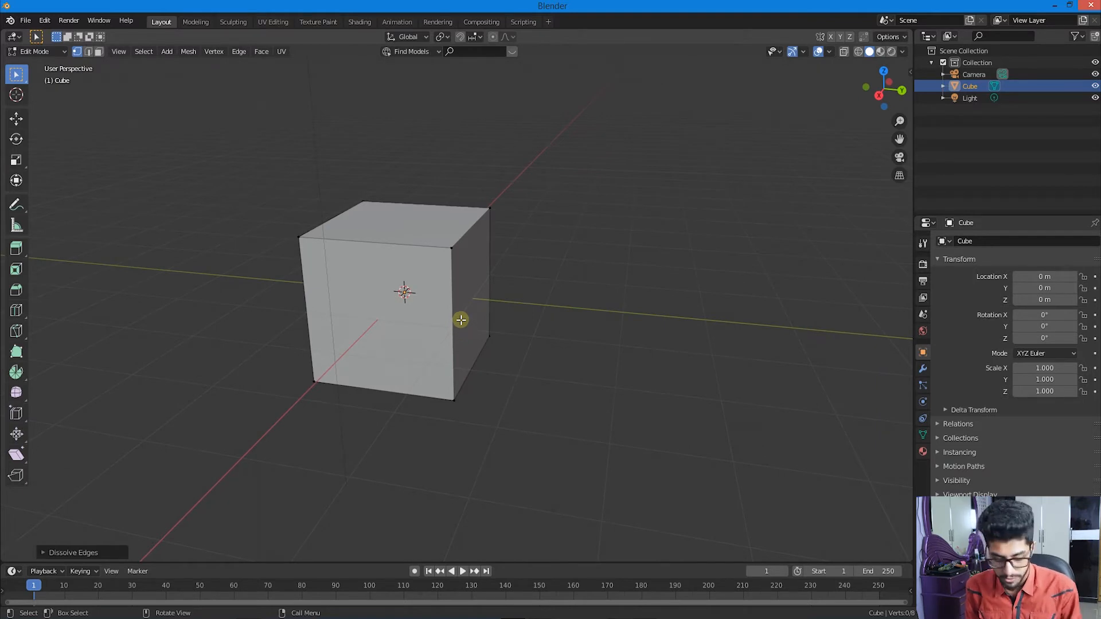
key(ctrl+z)
Step: Select the whole edge loop around the cube's middle, clear the selection, and select the loop again
key(a)
key(a)
key(a)
middle_drag(461, 320, 369, 315)
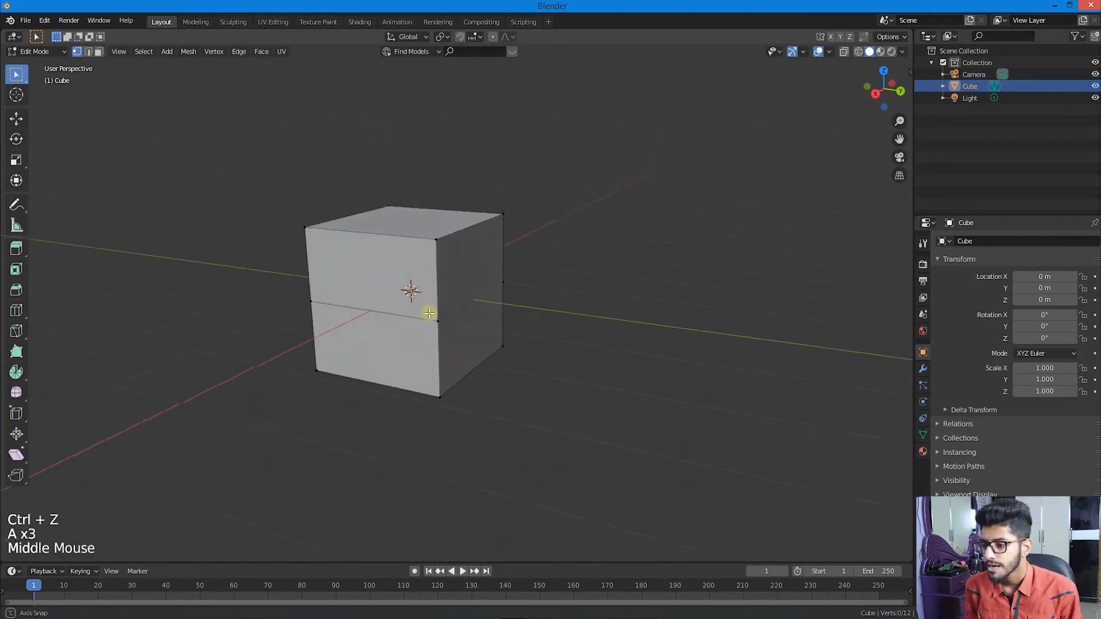
alt+shift+click(394, 314)
key(a)
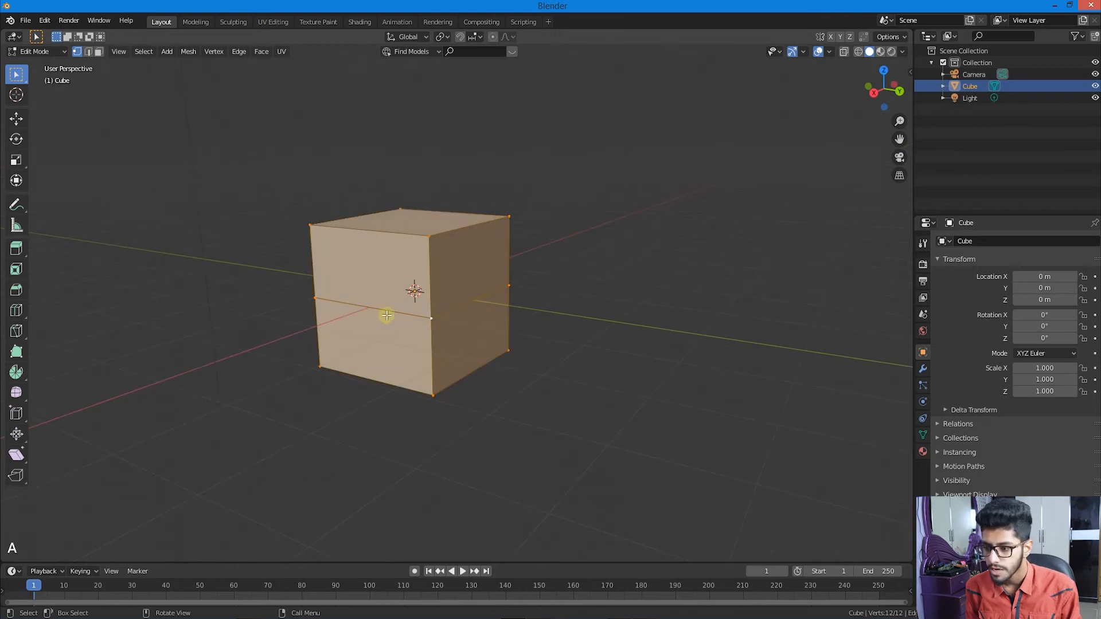
key(a)
key(a)
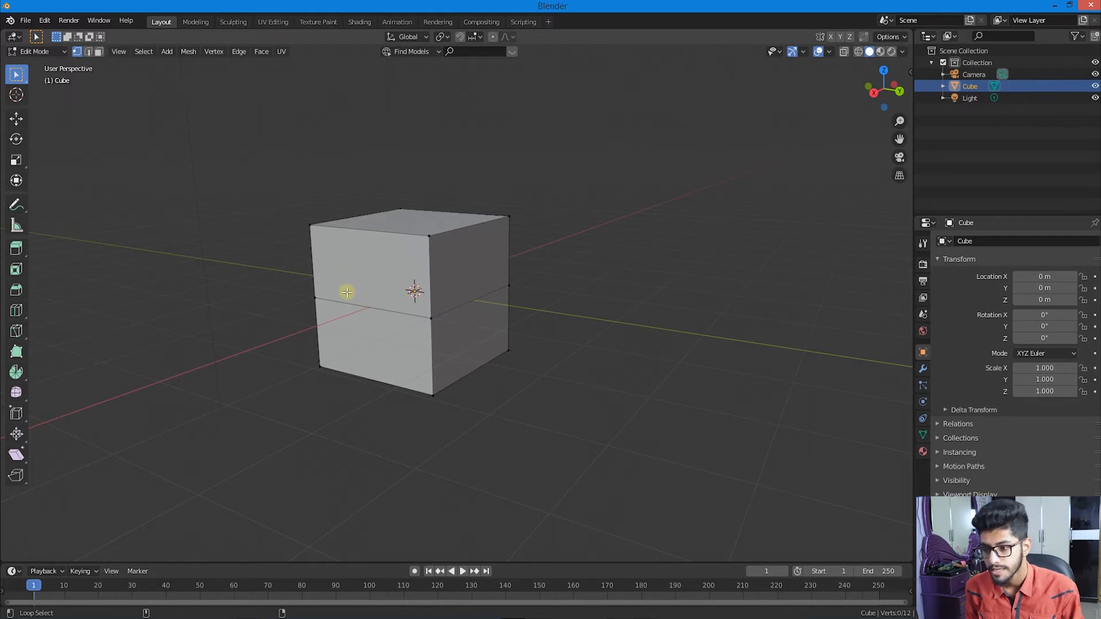
alt+shift+click(374, 307)
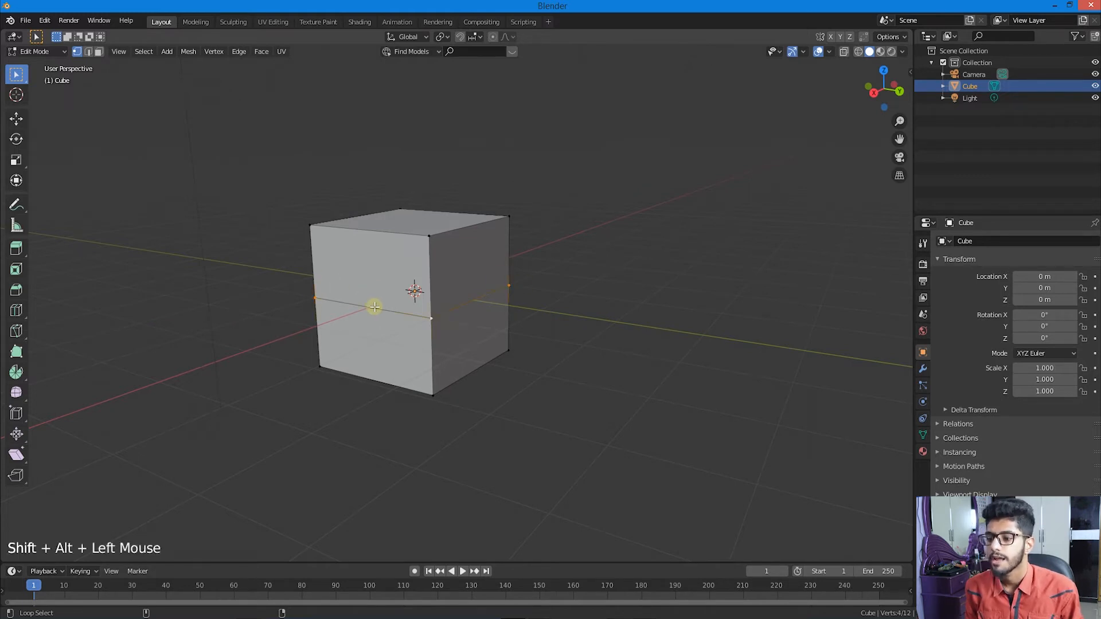
Step: Inspect the selected loop in wireframe shading, then clear the selection and return to solid shading
key(z)
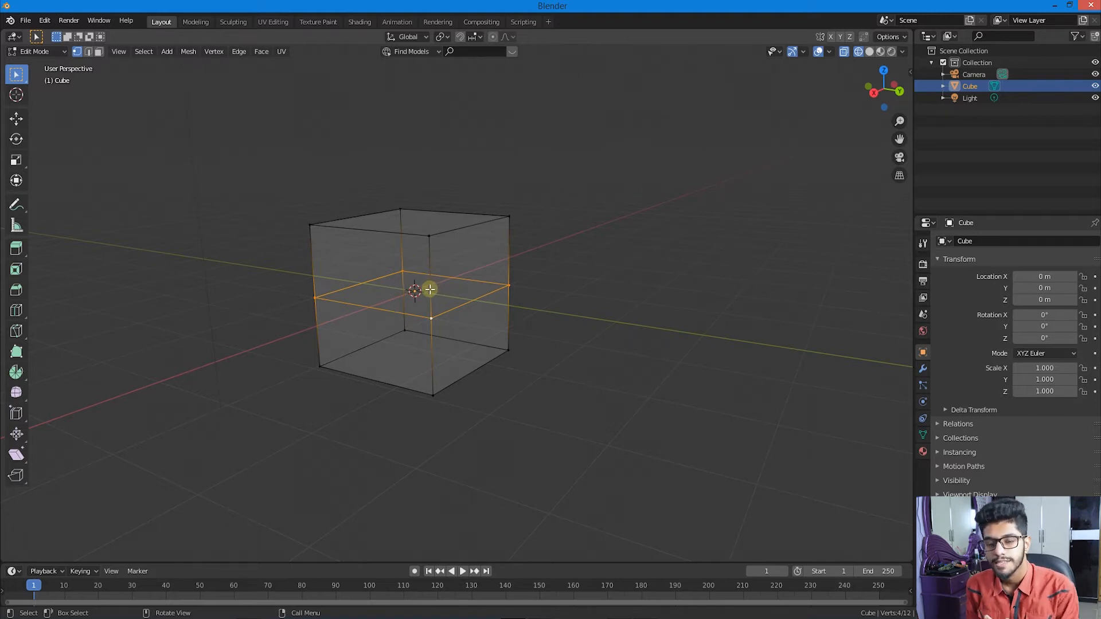
key(a)
key(a)
key(a)
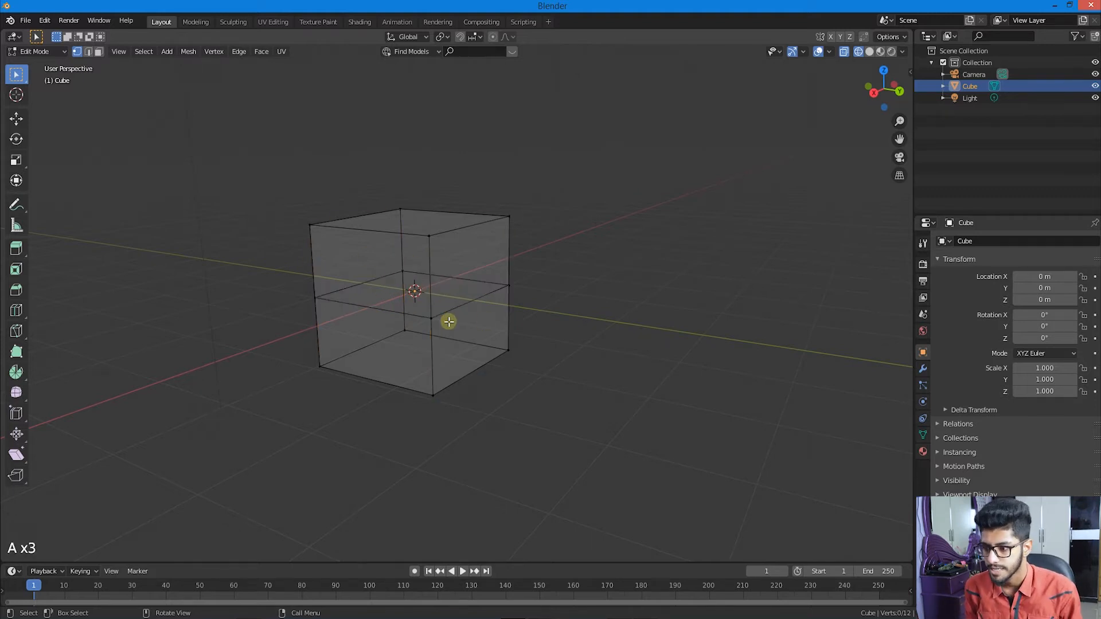
key(z)
click(596, 284)
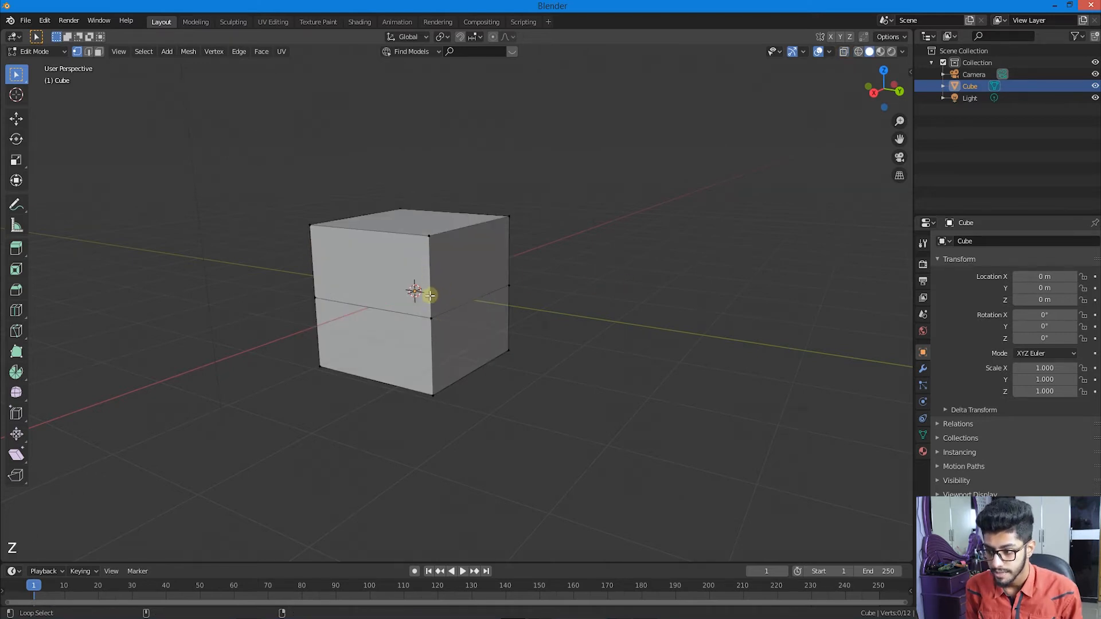
Step: Loop-select the vertical edge at the cube's nearest corner, and clear the selection
alt+shift+click(426, 270)
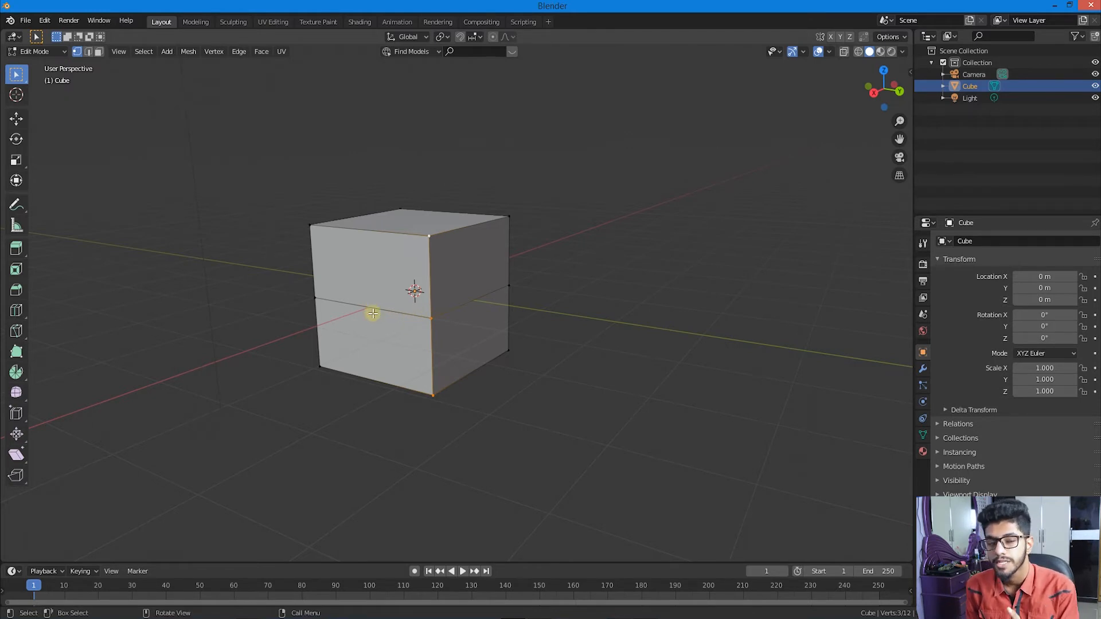
key(a)
key(a)
key(a)
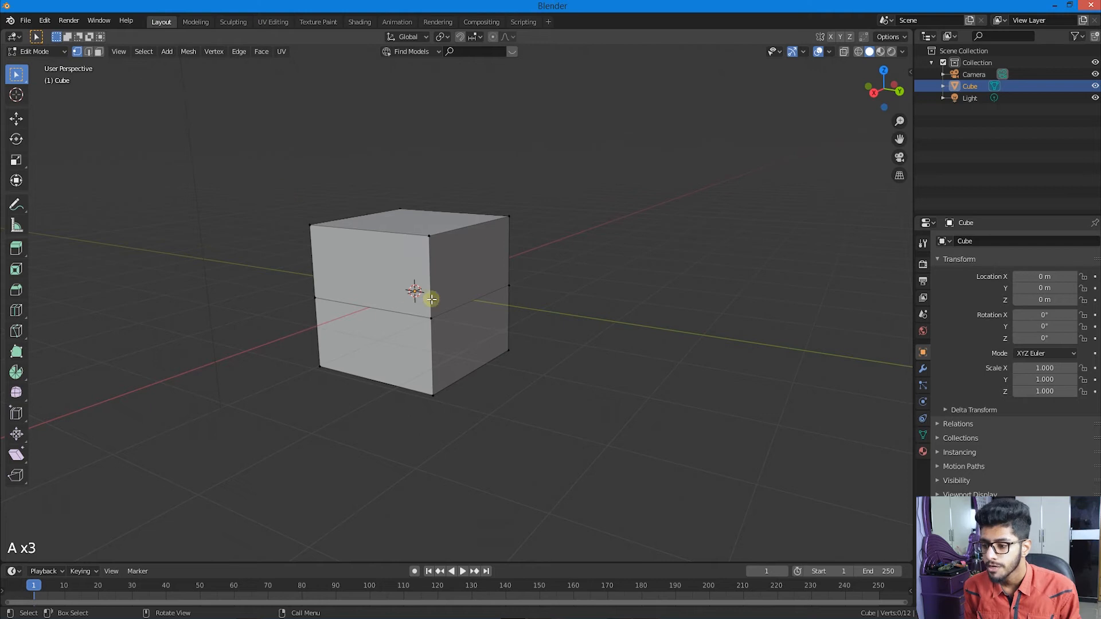
Step: Select the four vertices around the cube's middle one by one to build up the loop manually
shift+click(433, 317)
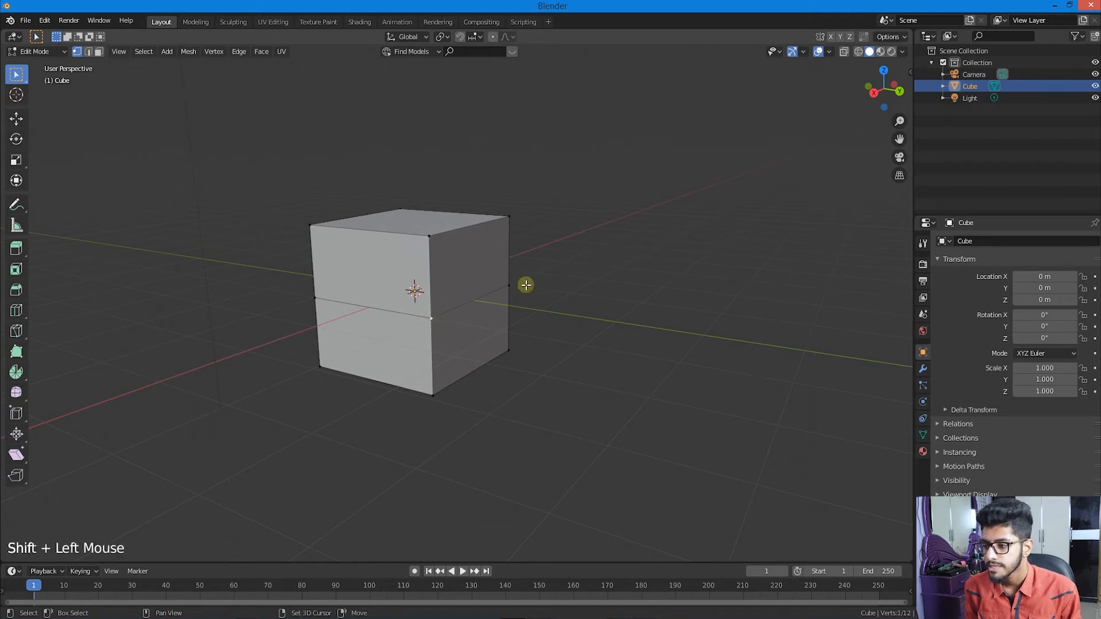
shift+click(508, 286)
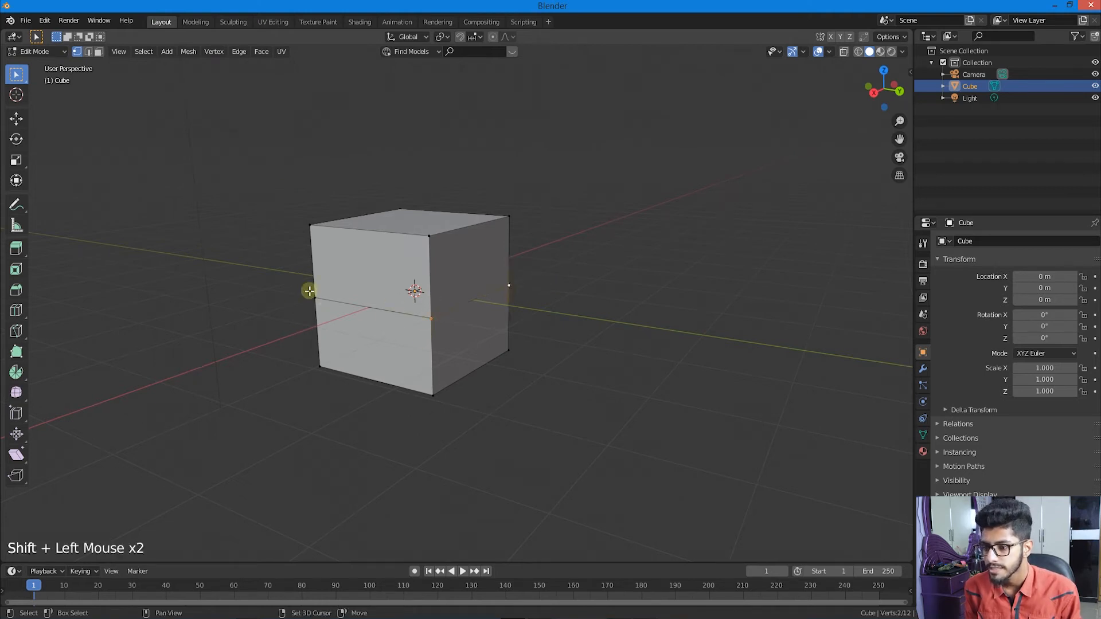
middle_drag(305, 291, 505, 350)
shift+click(492, 355)
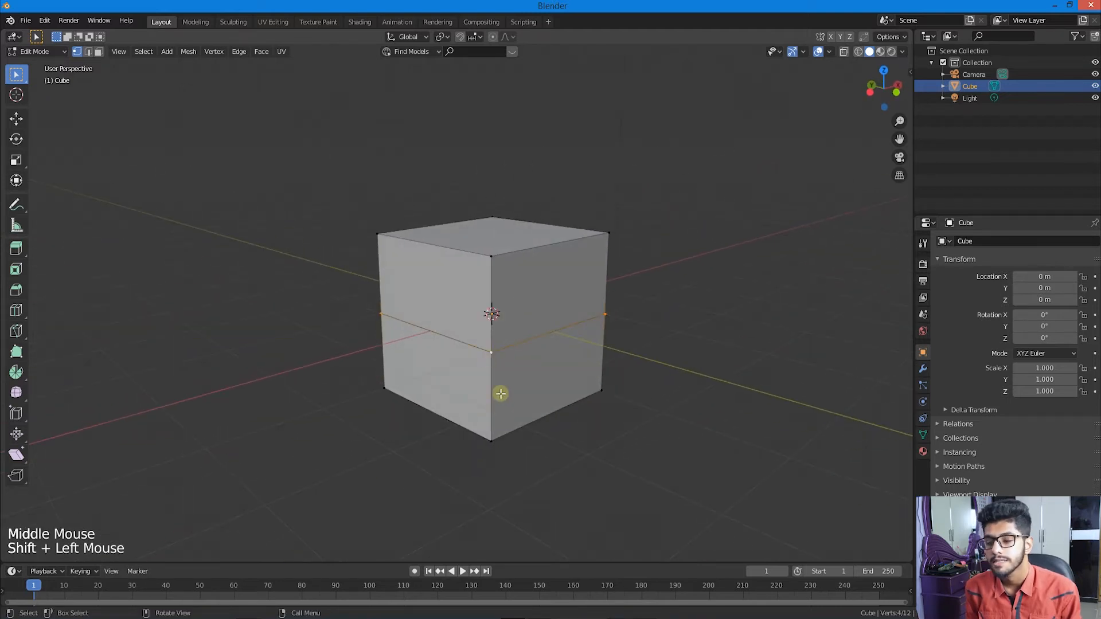
middle_drag(565, 374, 484, 352)
Step: Clear the vertex selection and select the whole middle edge loop in one go
key(a)
key(a)
key(a)
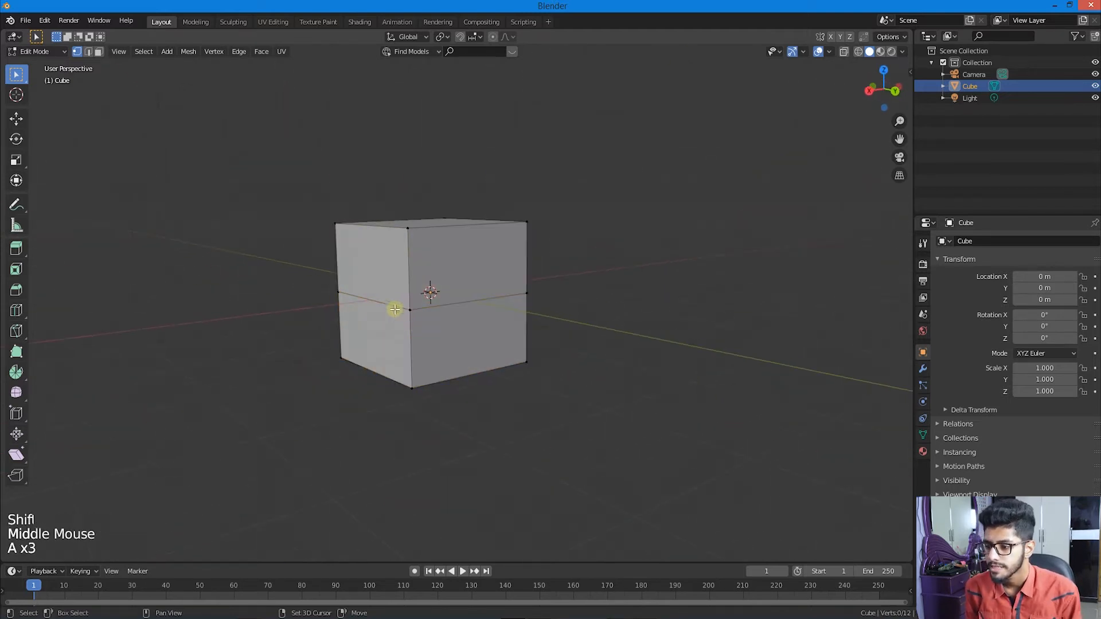
alt+shift+click(387, 304)
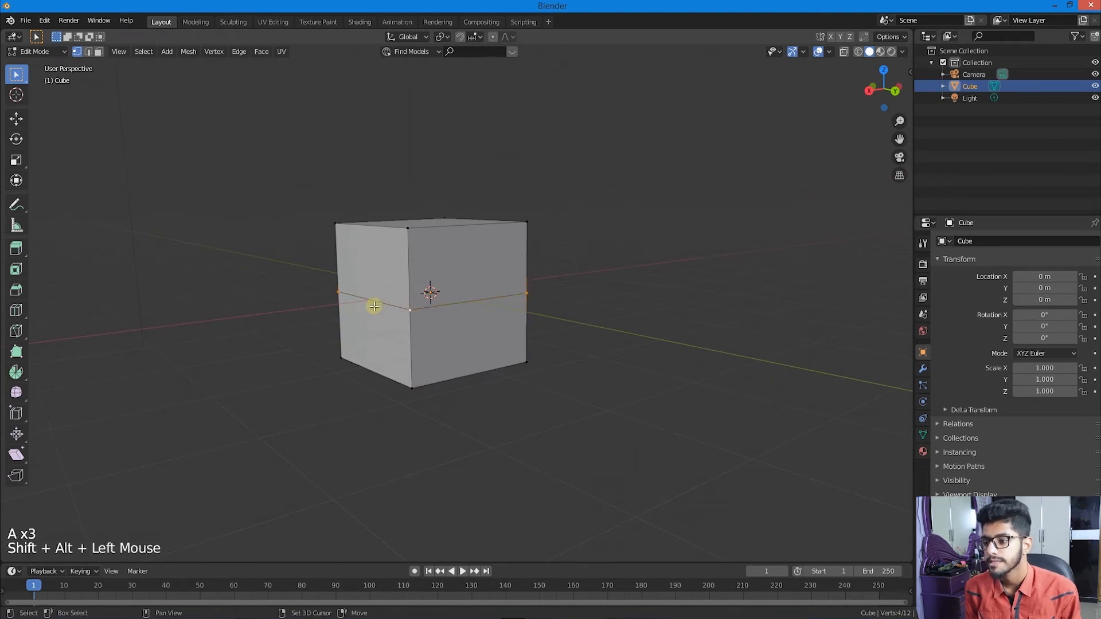
middle_drag(359, 308, 397, 318)
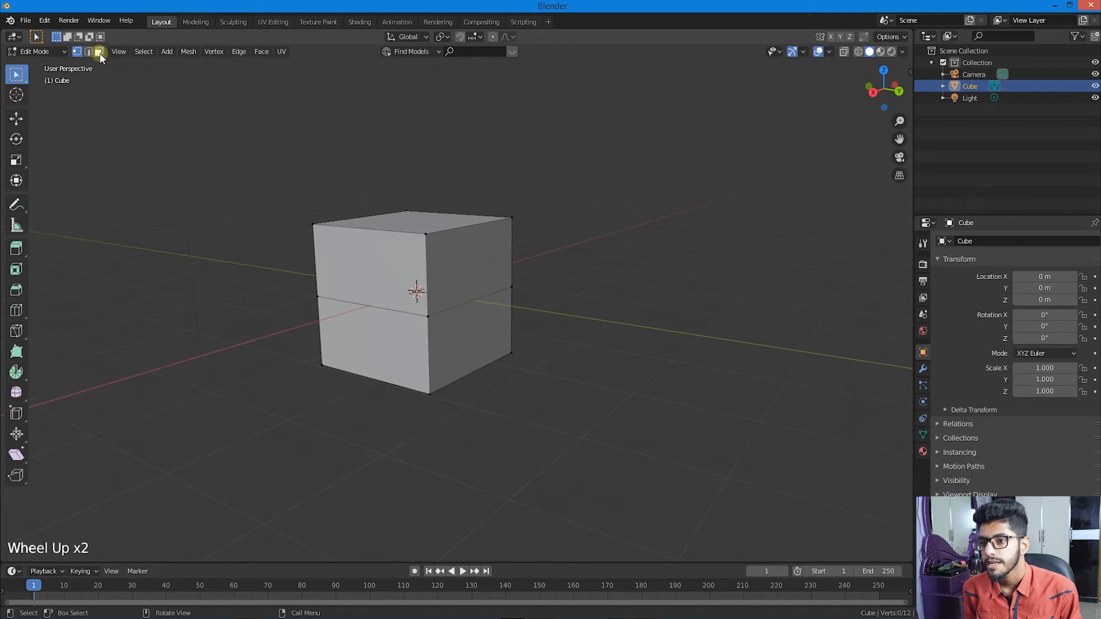
Step: Switch to face selection, delete the upper face on the cube's front side, and inspect the opening
click(99, 52)
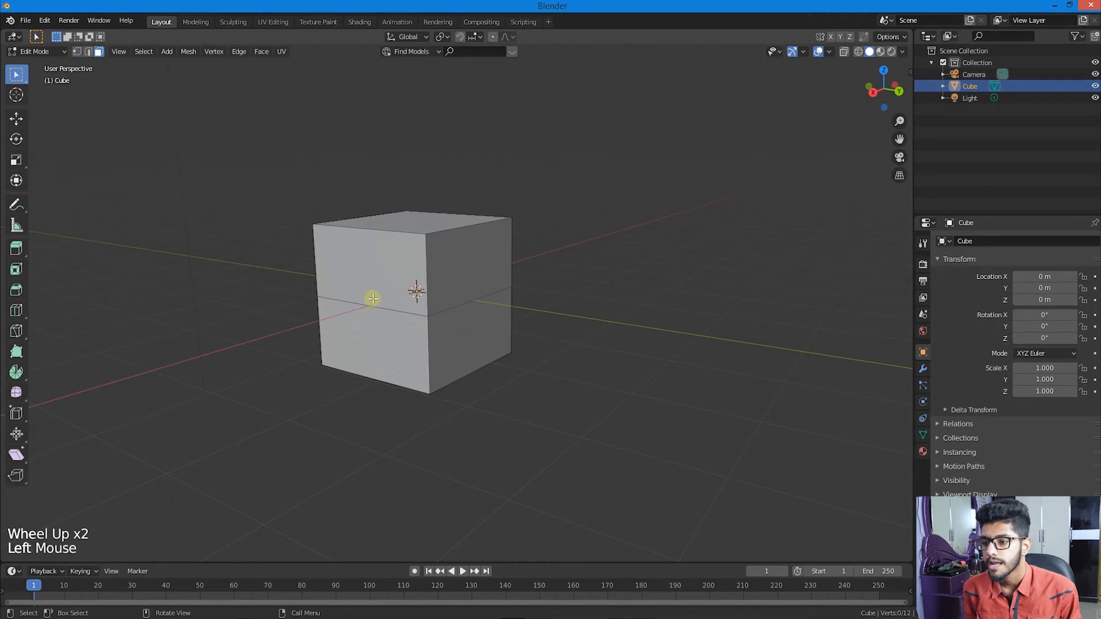
click(373, 283)
key(Delete)
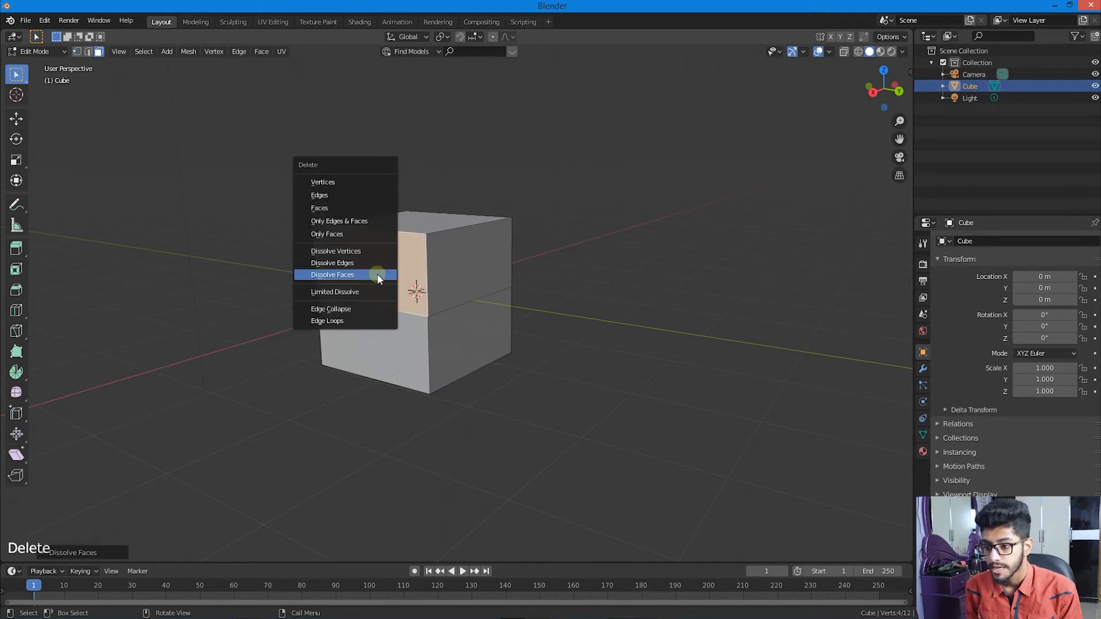
click(360, 208)
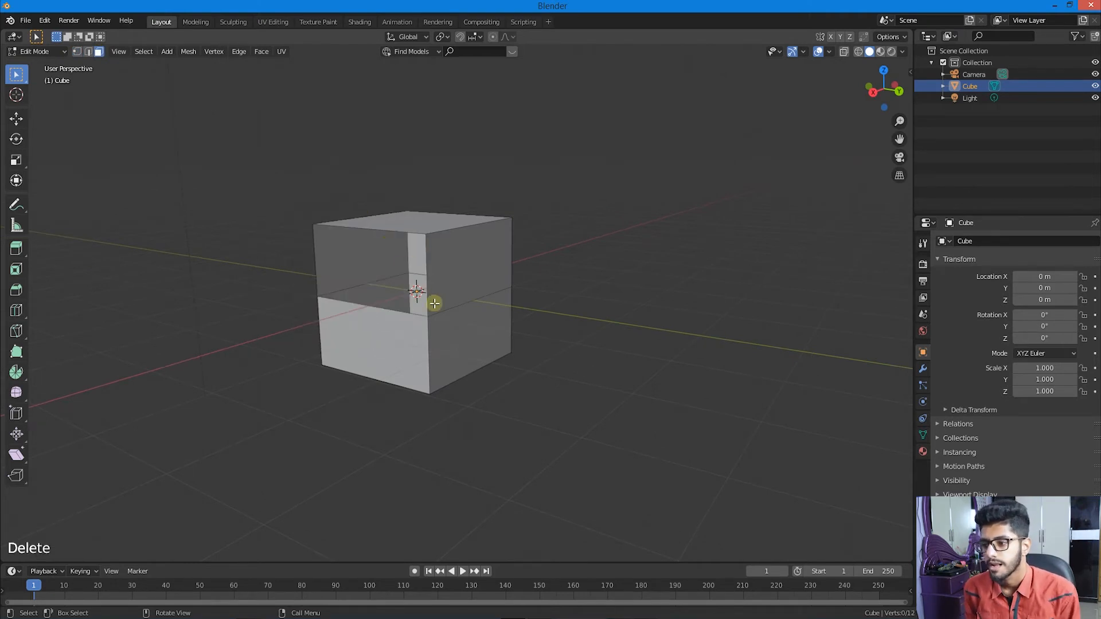
middle_drag(428, 302, 490, 314)
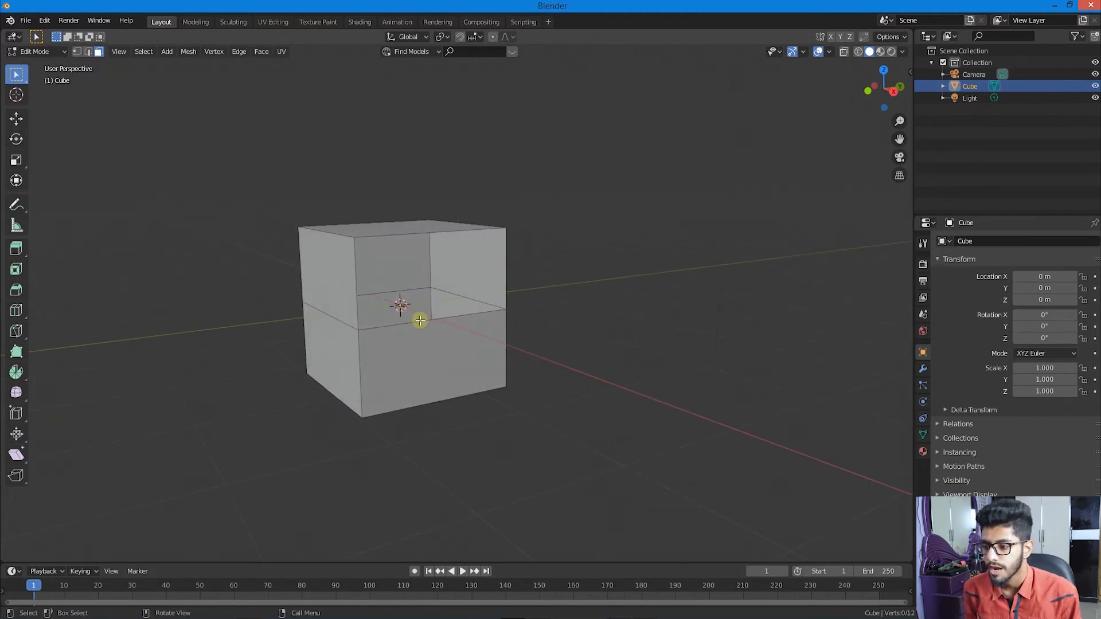
middle_drag(421, 321, 401, 320)
scroll(328, 298, up, 1)
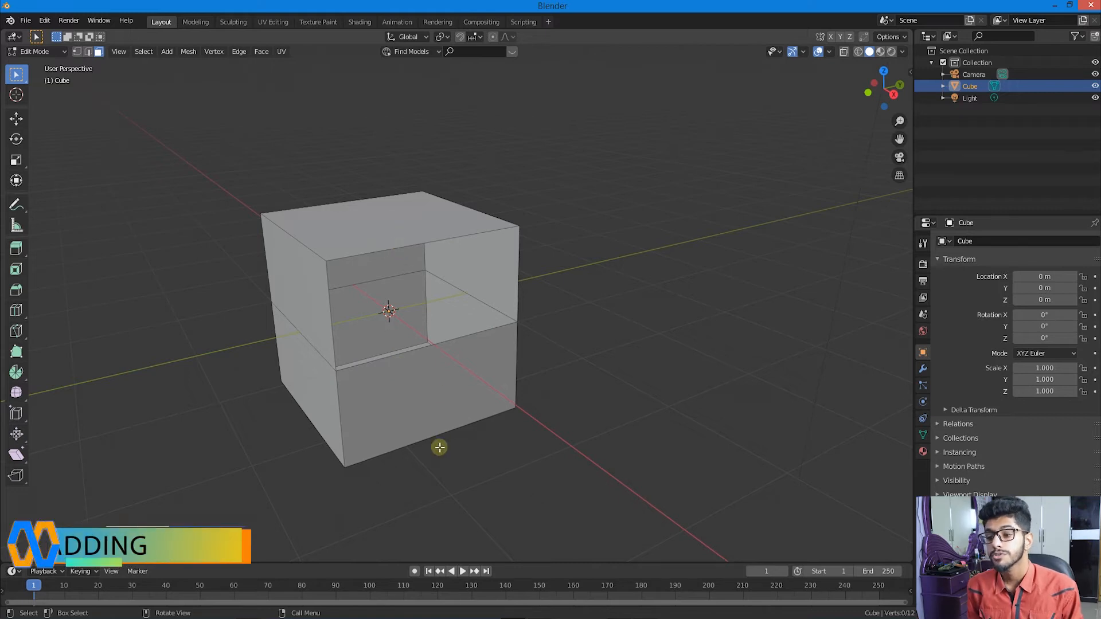
Step: Add a single centered vertical loop cut through the front and top of the cube, and clear the selection
key(ctrl+r)
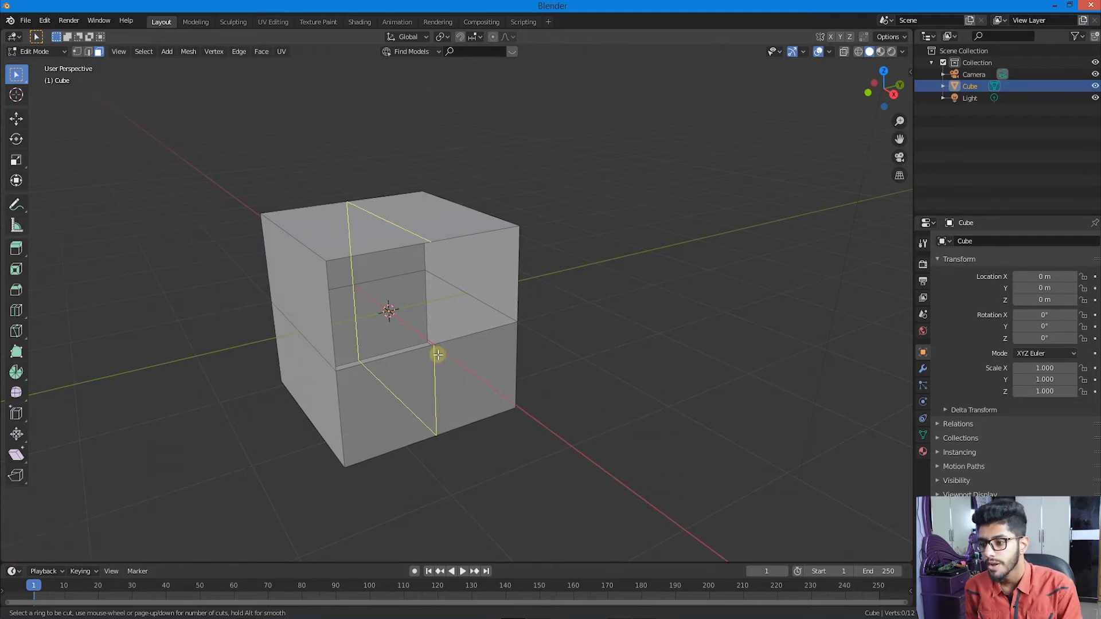
click(438, 355)
click(436, 354)
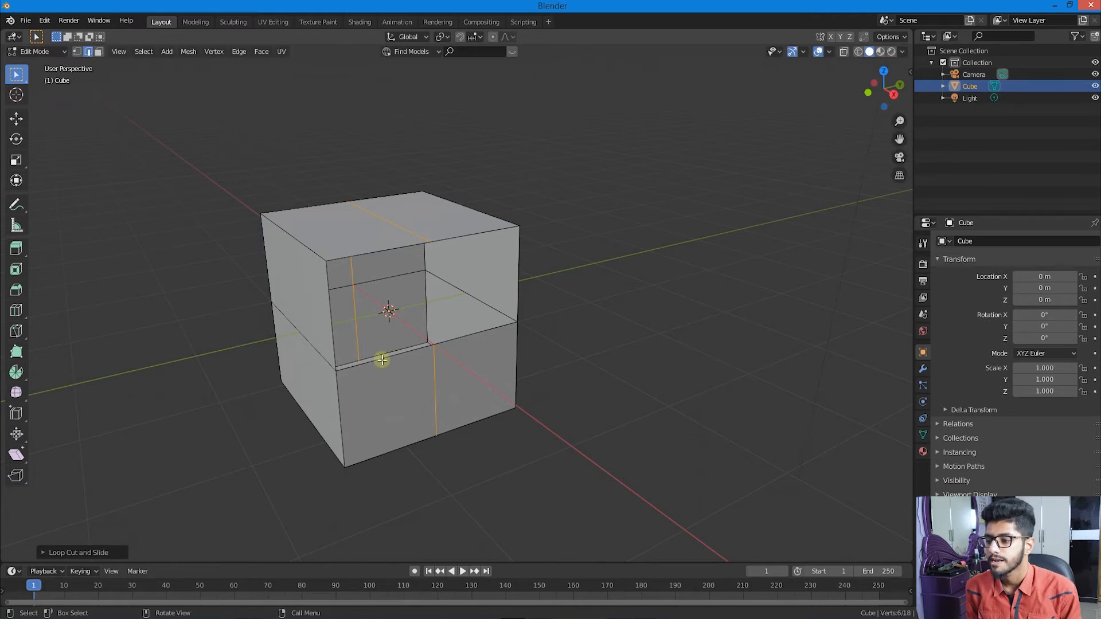
key(a)
key(a)
key(a)
middle_drag(425, 352, 374, 363)
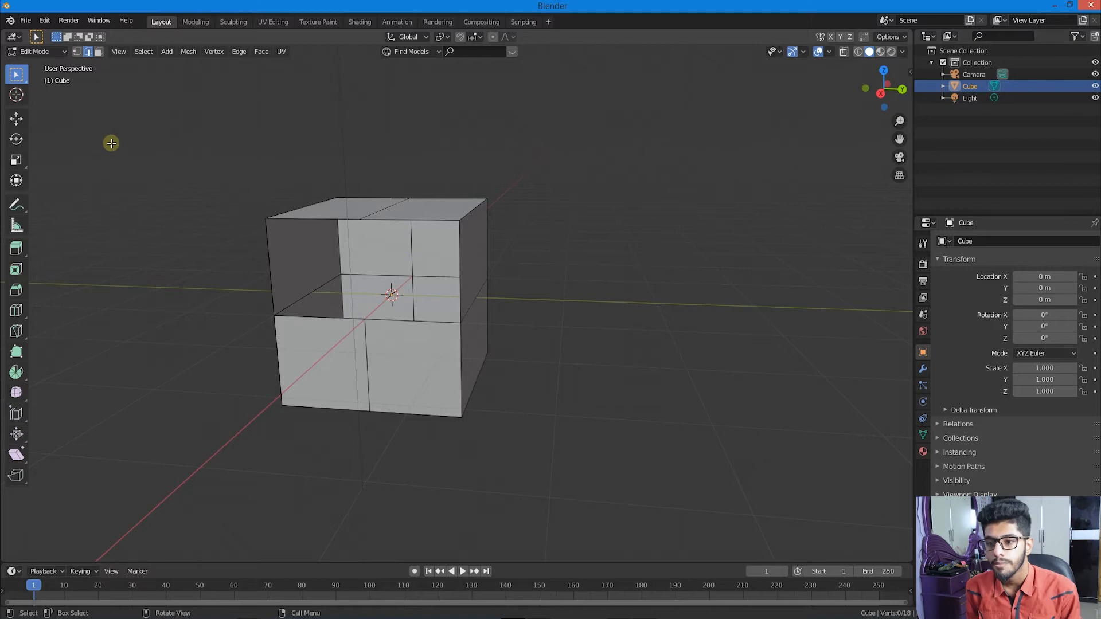
Step: In vertex selection mode, fill the left half of the front opening with a face from its four corner vertices, and clear the selection
key(1)
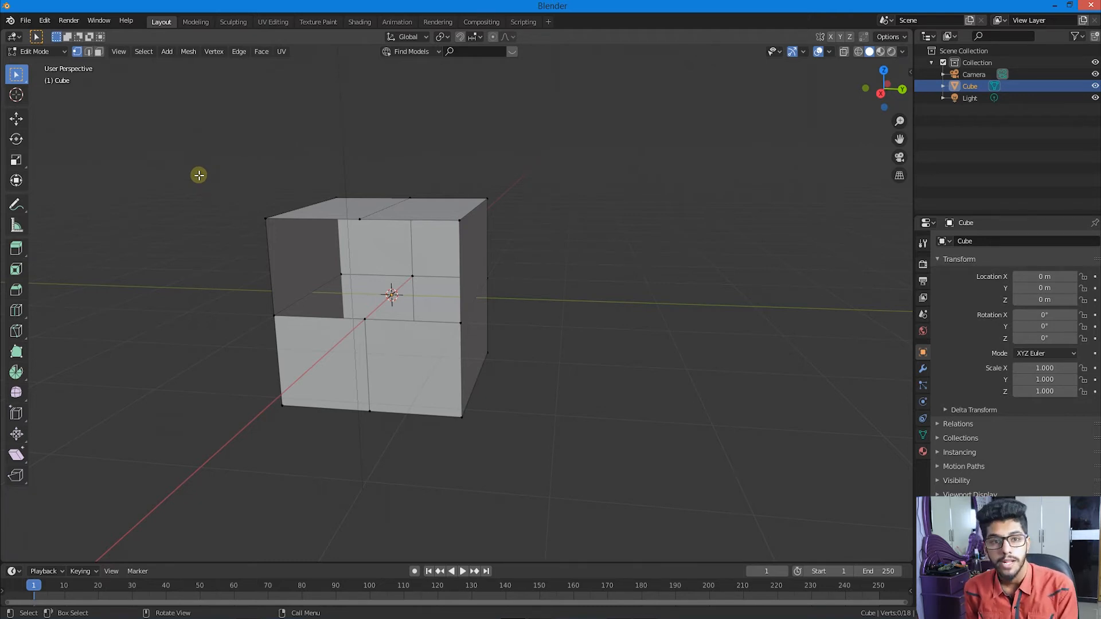
click(361, 217)
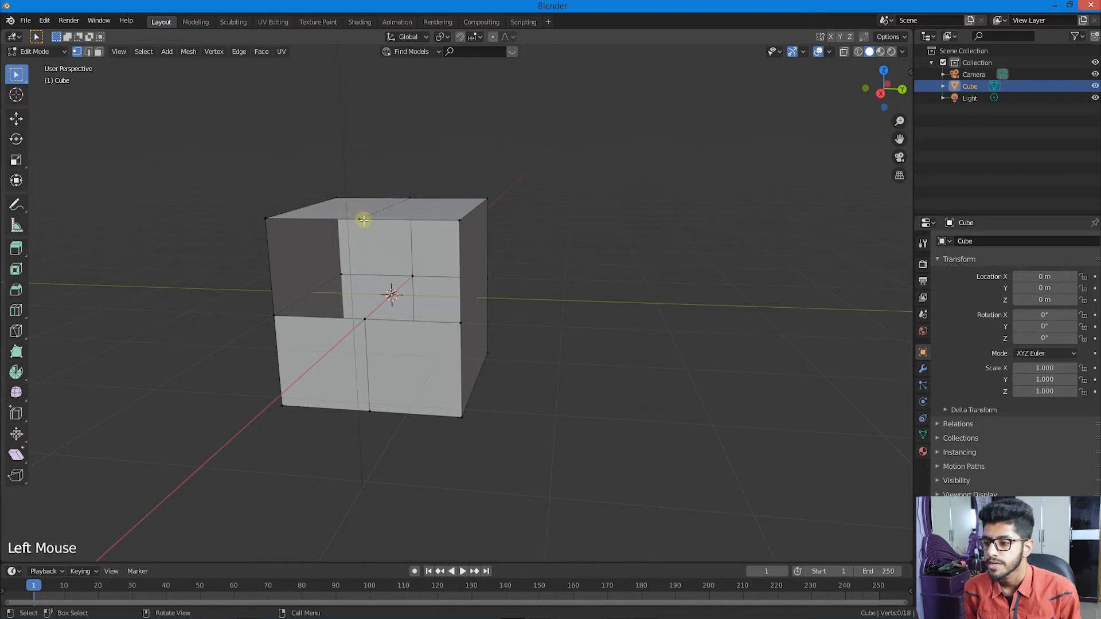
shift+click(267, 218)
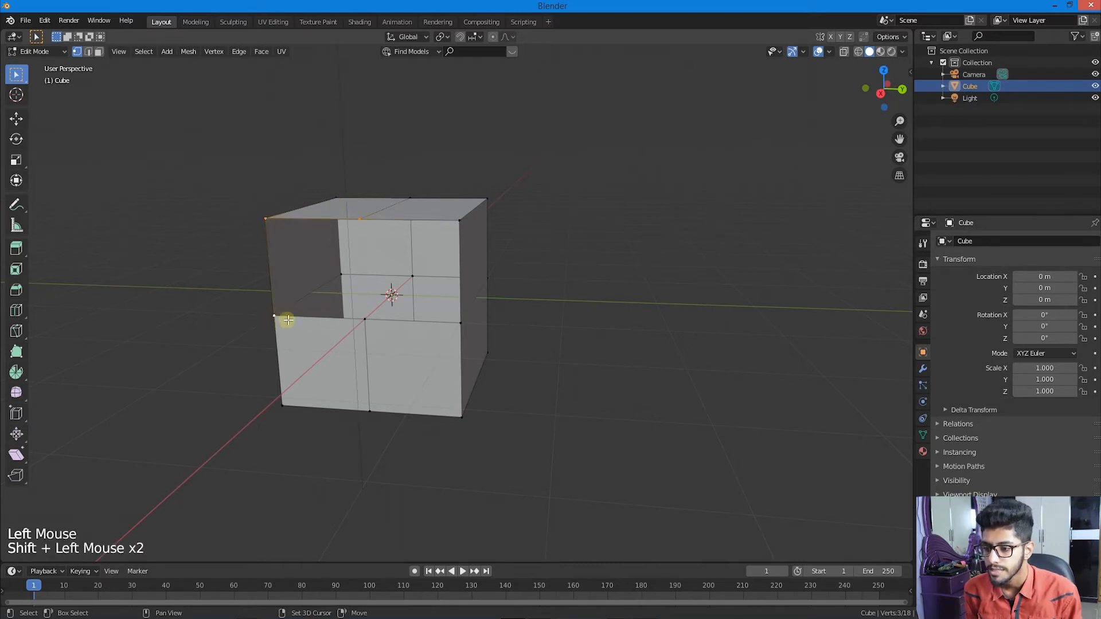
shift+click(361, 321)
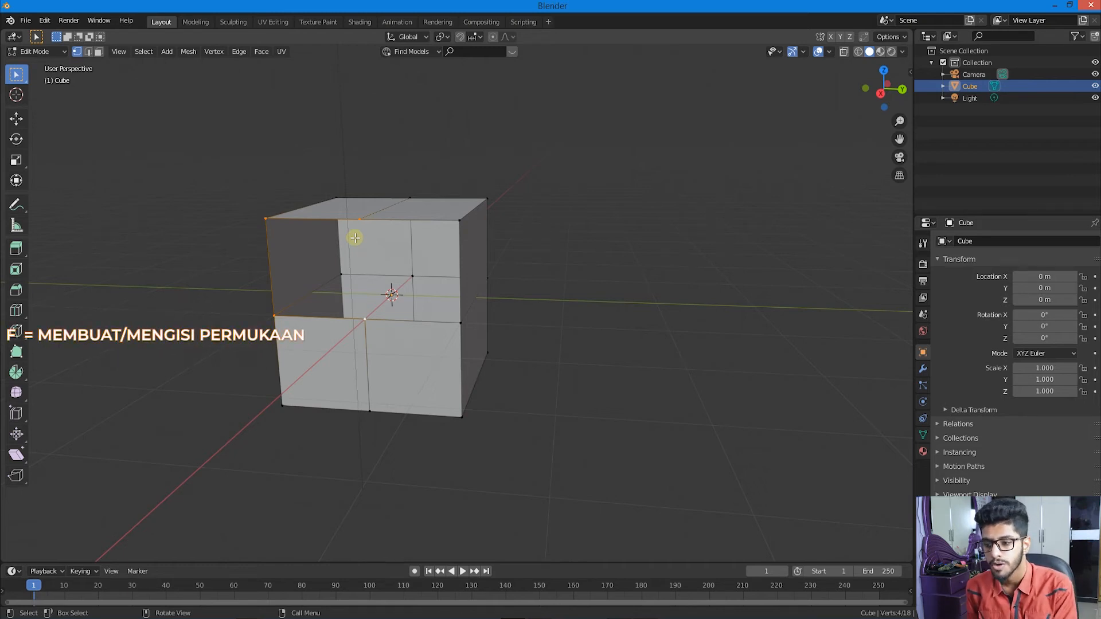
key(f)
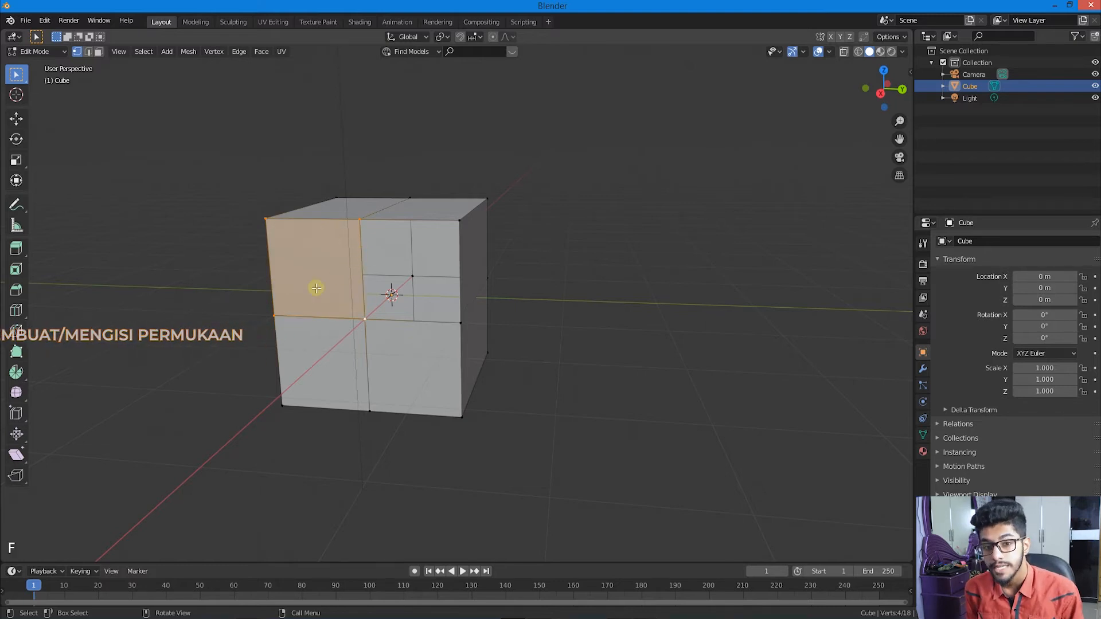
key(a)
key(a)
key(a)
key(a)
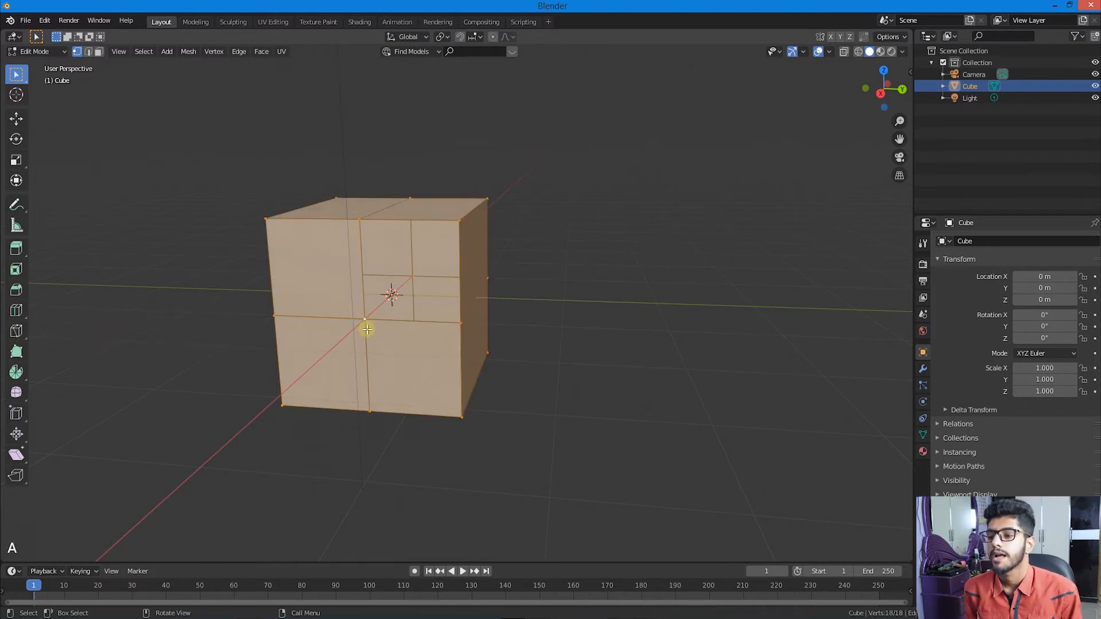
Step: Select three corner vertices of the remaining opening: the front center, the outer middle, and the outer top one
middle_drag(367, 329, 421, 338)
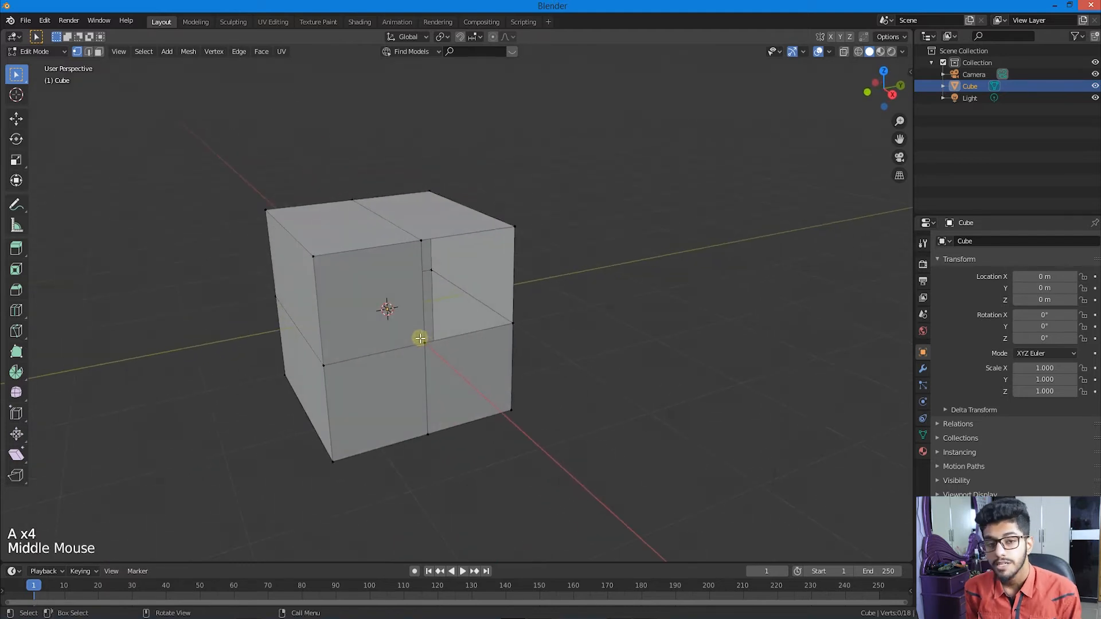
click(425, 343)
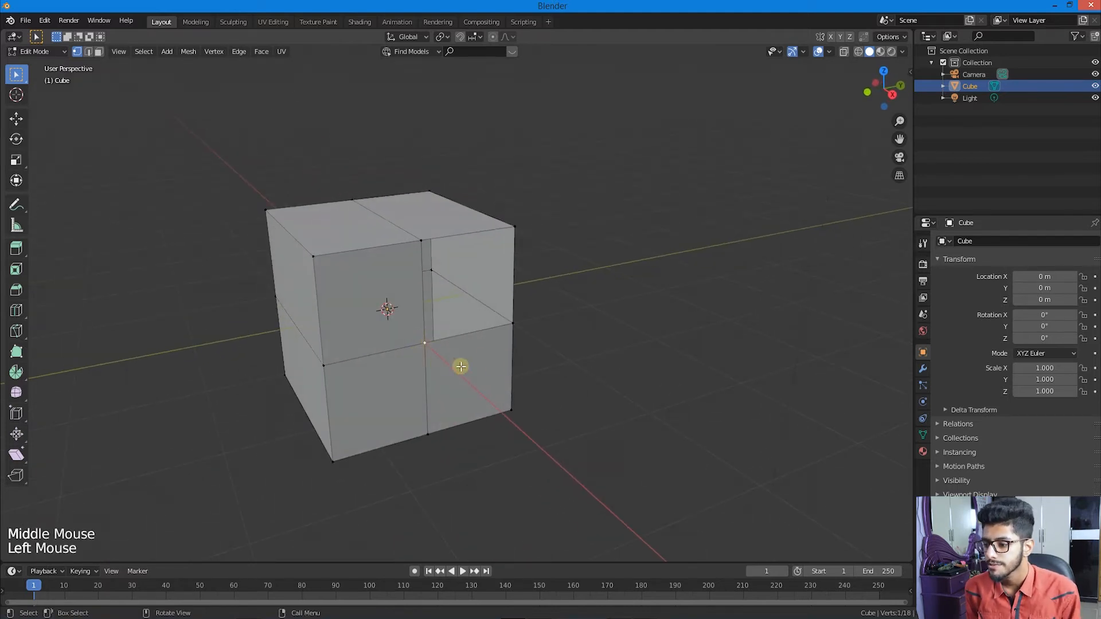
shift+click(514, 324)
shift+click(516, 228)
Step: Try filling a triangular face between the three selected vertices, inspect it, and undo back to the three-vertex selection
key(f)
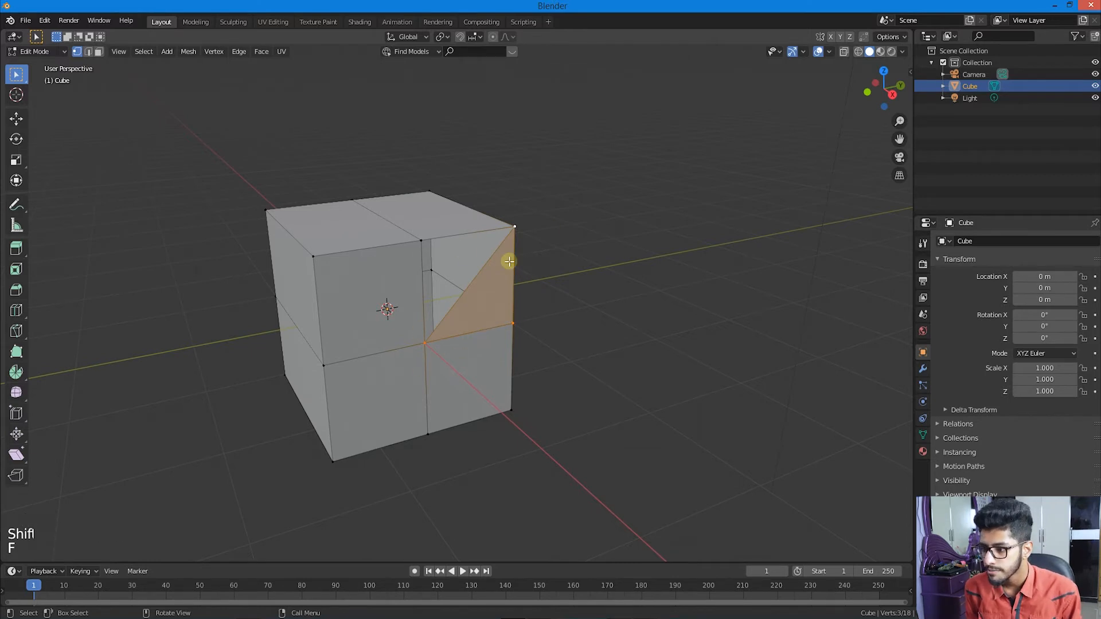
key(a)
key(a)
key(a)
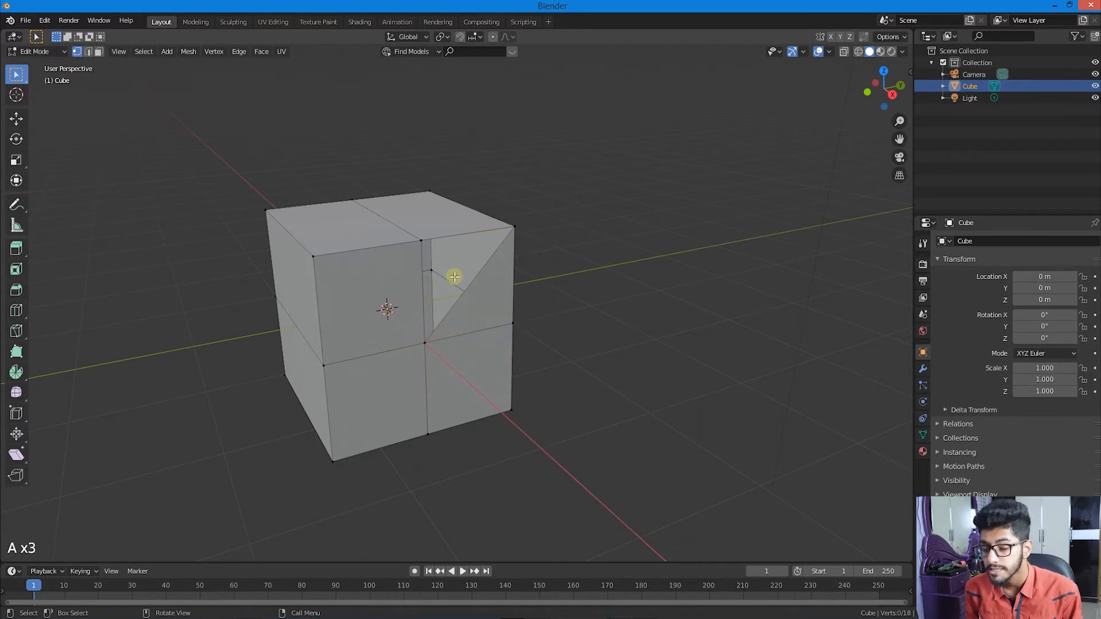
middle_drag(454, 278, 415, 312)
scroll(349, 279, up, 3)
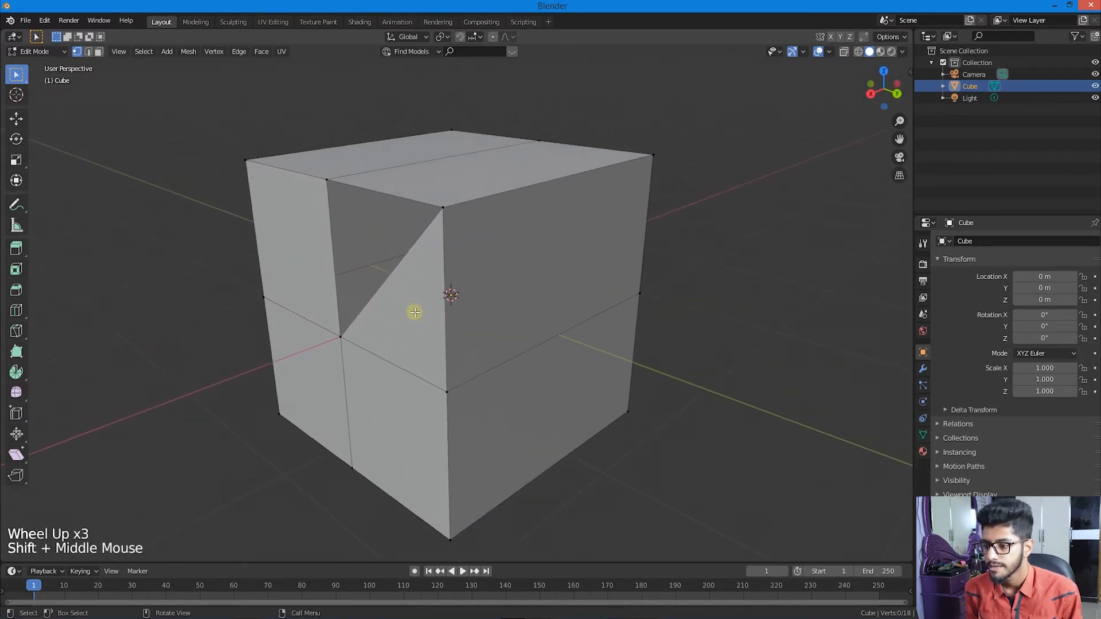
key(ctrl+z)
key(ctrl+z)
key(ctrl+z)
key(ctrl+z)
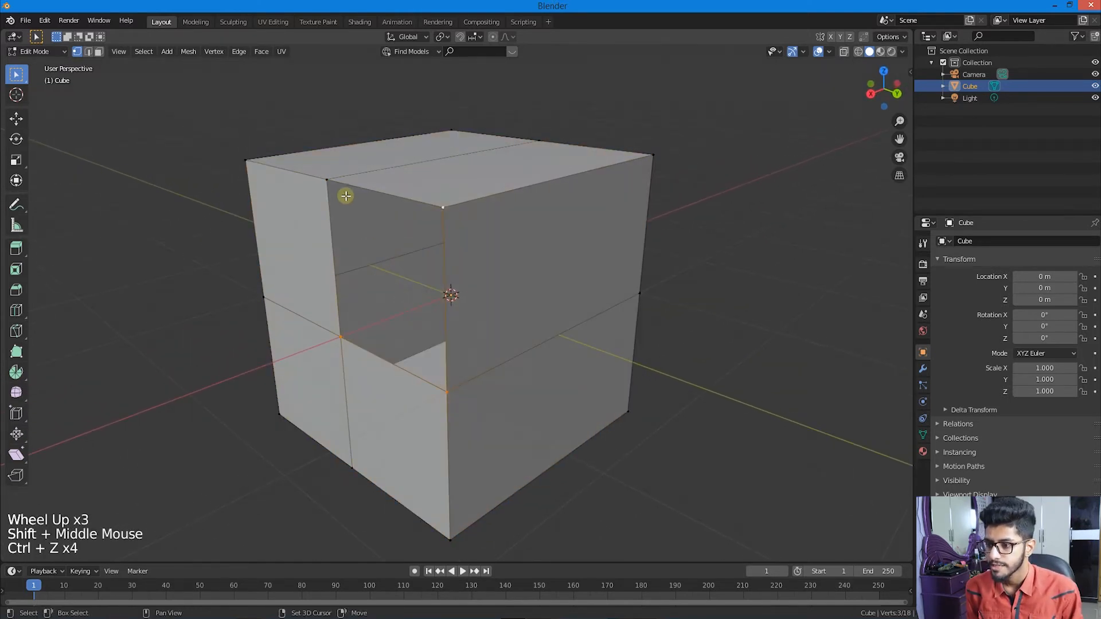
Step: Add the opening's fourth corner vertex to the selection, fill the gap with a four-sided face, and clear the selection
shift+click(327, 180)
key(f)
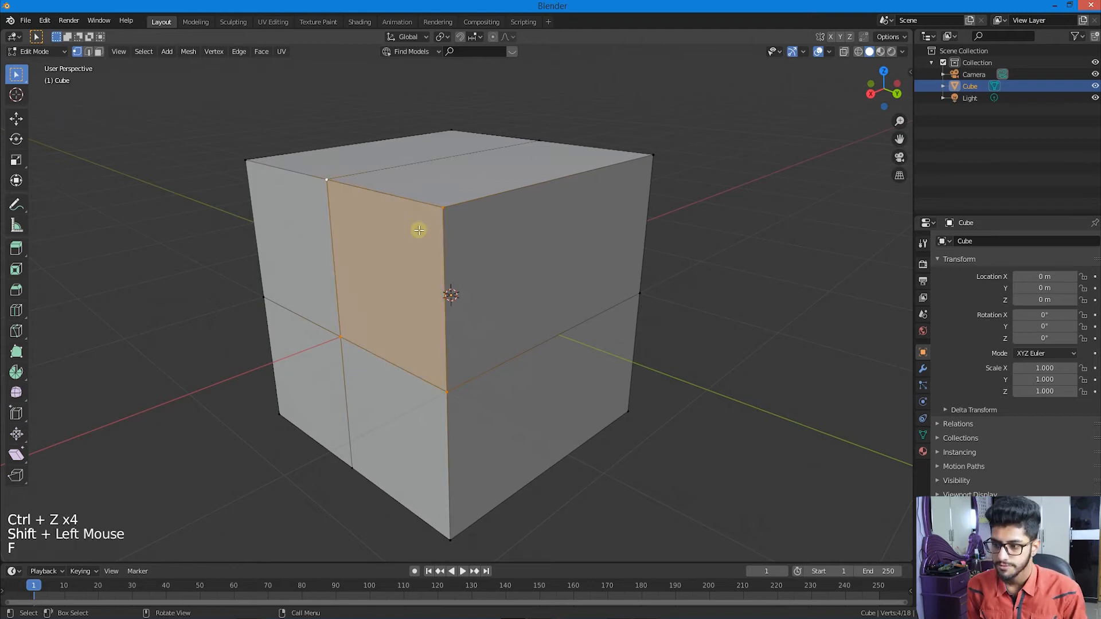
scroll(419, 230, down, 3)
key(a)
key(a)
key(a)
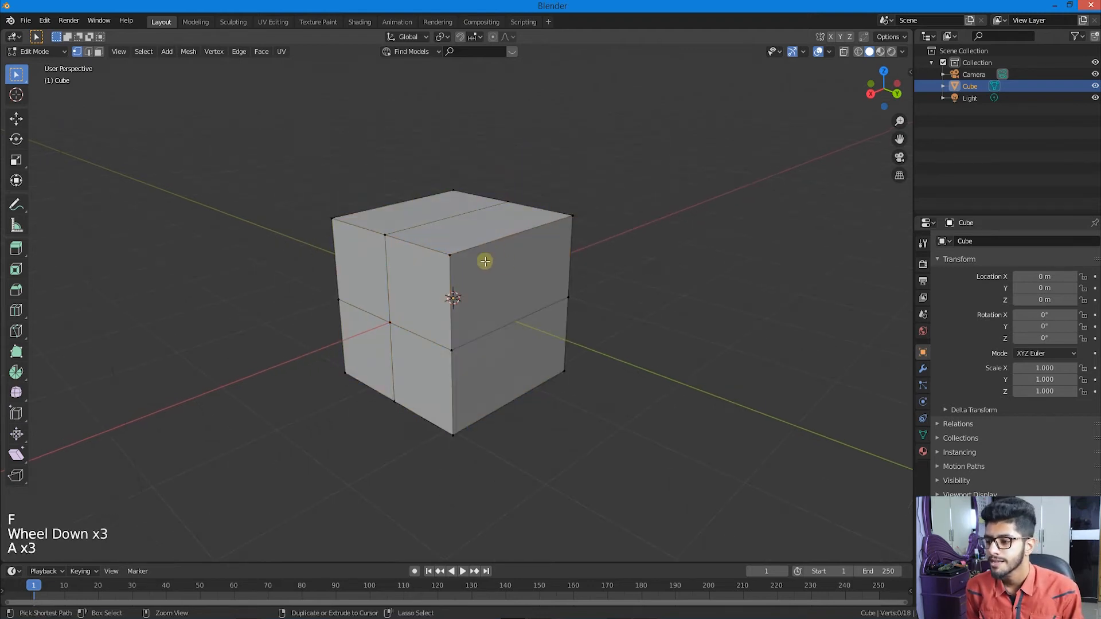
Step: Try extruding the three vertices along the subdivided side's top edge upward with 1 m snapping, and undo the extrusion
ctrl+middle_drag(485, 262, 428, 304)
scroll(428, 300, up, 3)
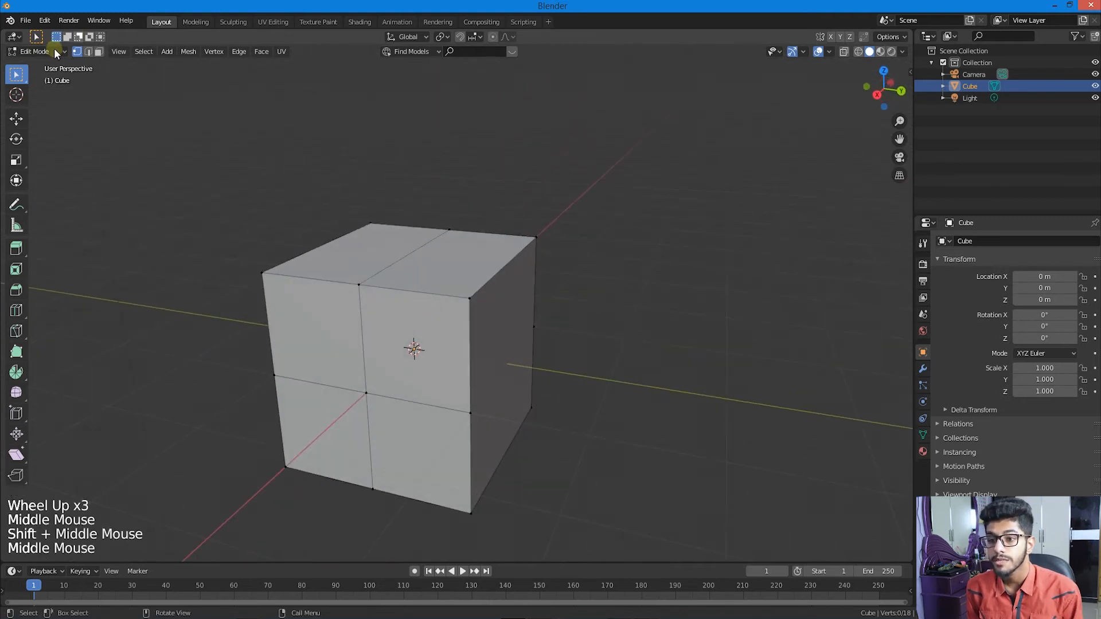
click(471, 298)
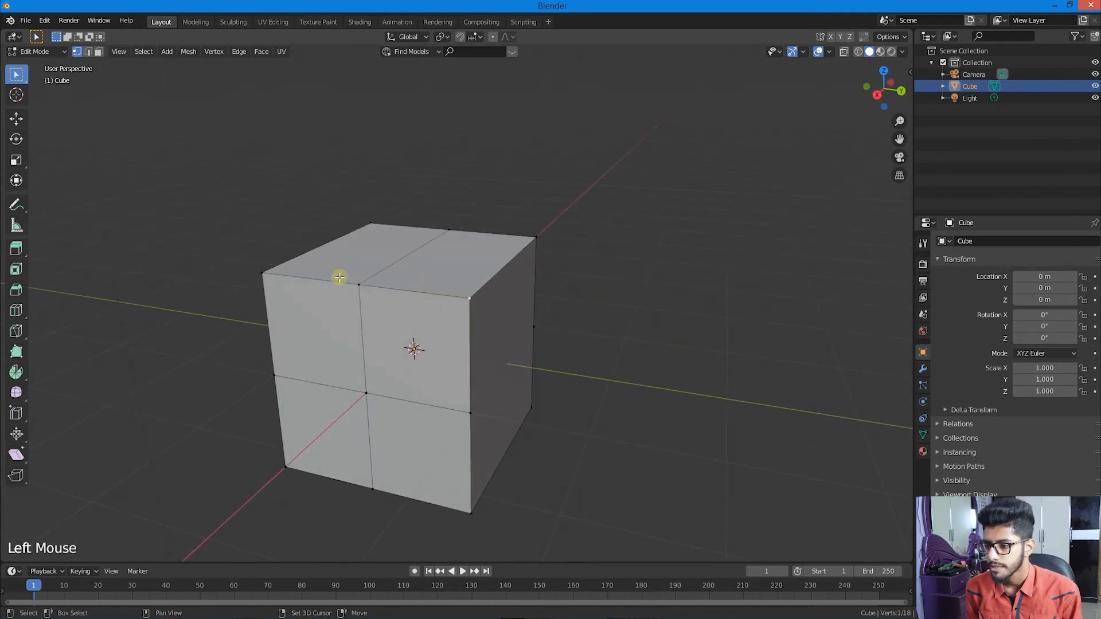
shift+click(362, 285)
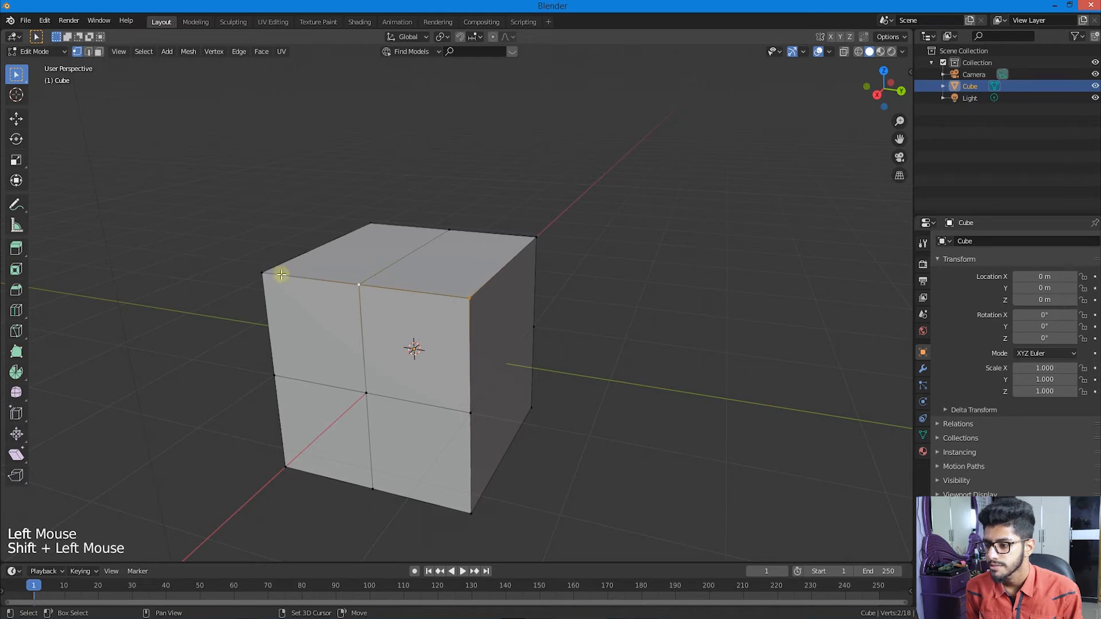
shift+click(263, 273)
key(e)
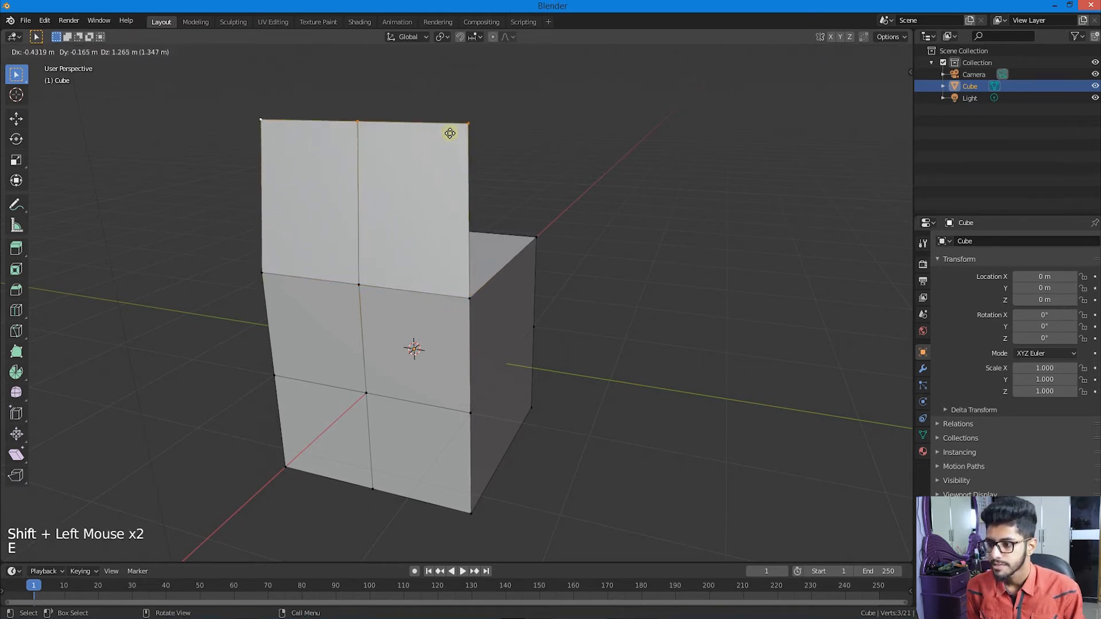
key(ctrl)
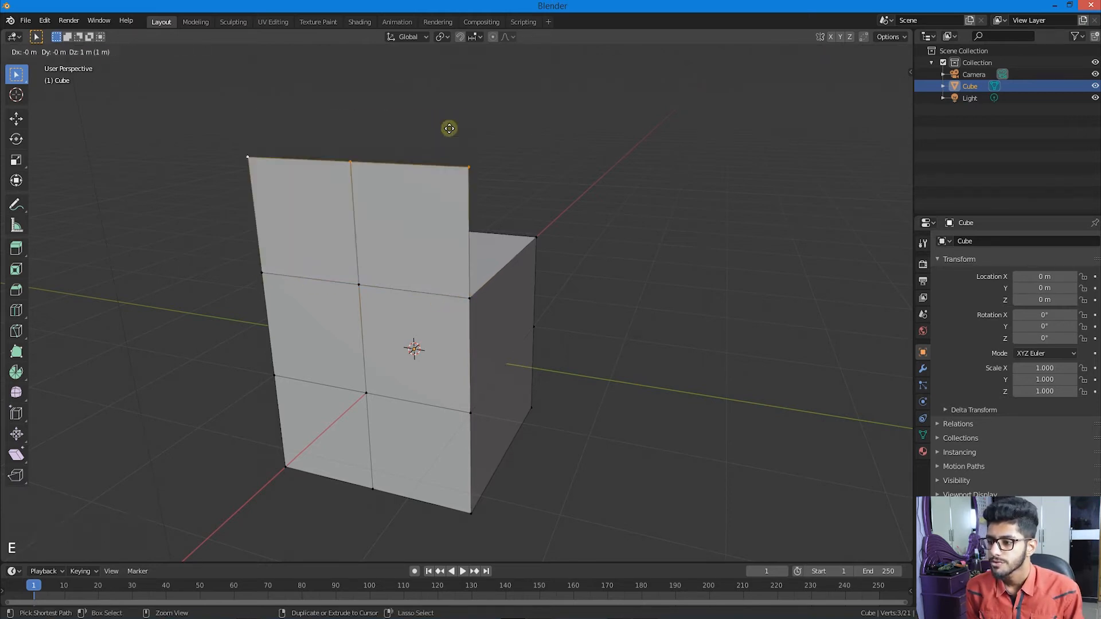
right_click(535, 167)
key(ctrl+z)
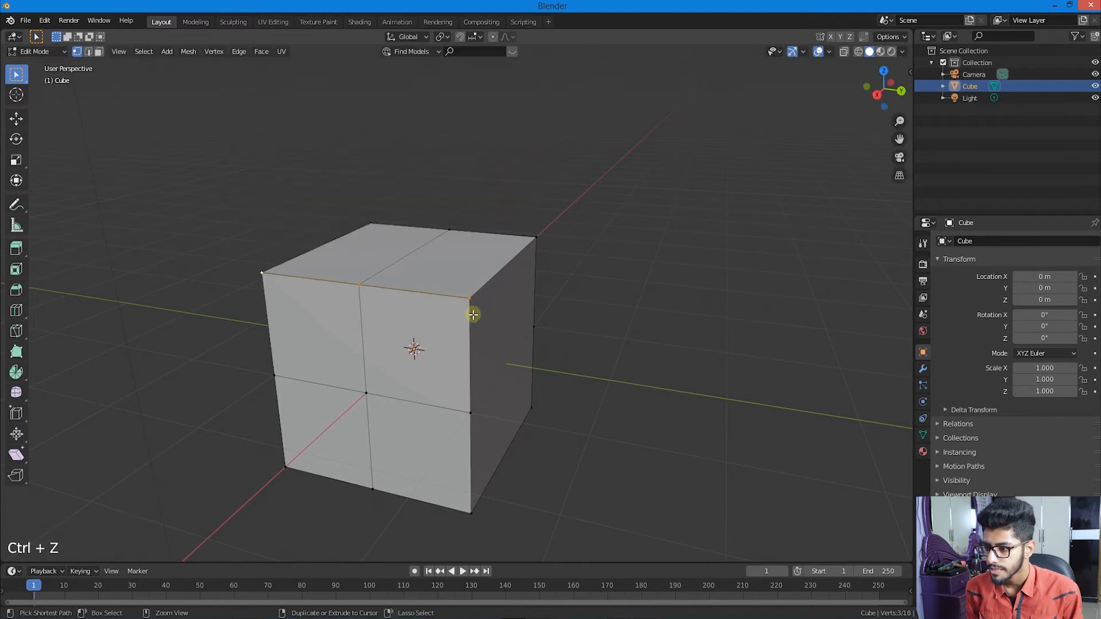
Step: Extrude only the right top corner vertex of the subdivided side freehand upward into a loose edge
click(473, 319)
key(e)
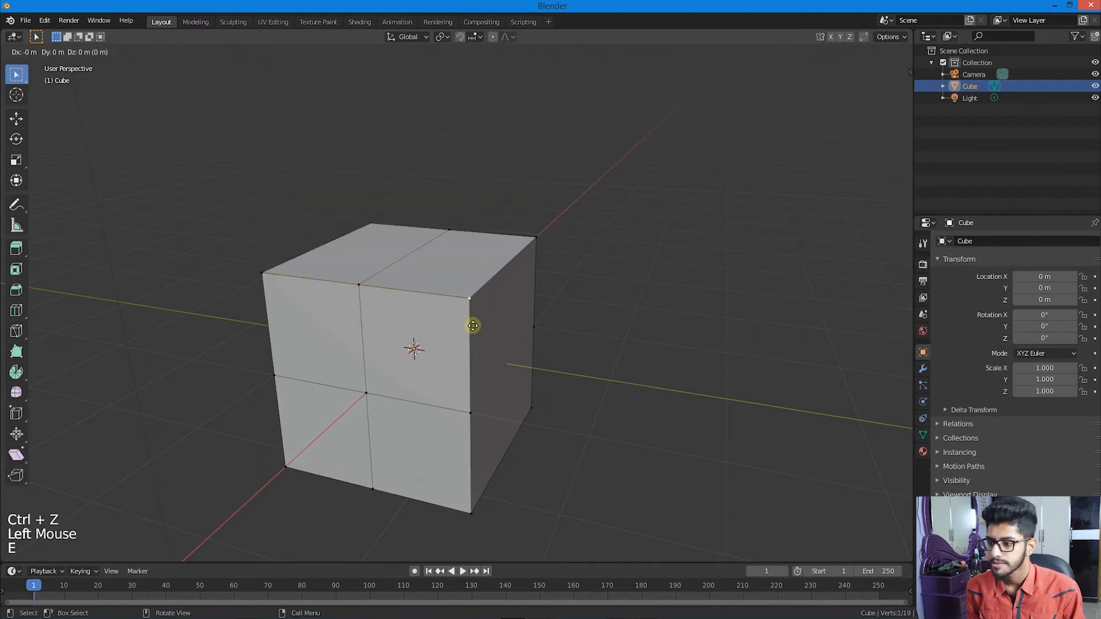
click(476, 168)
middle_drag(405, 263, 465, 264)
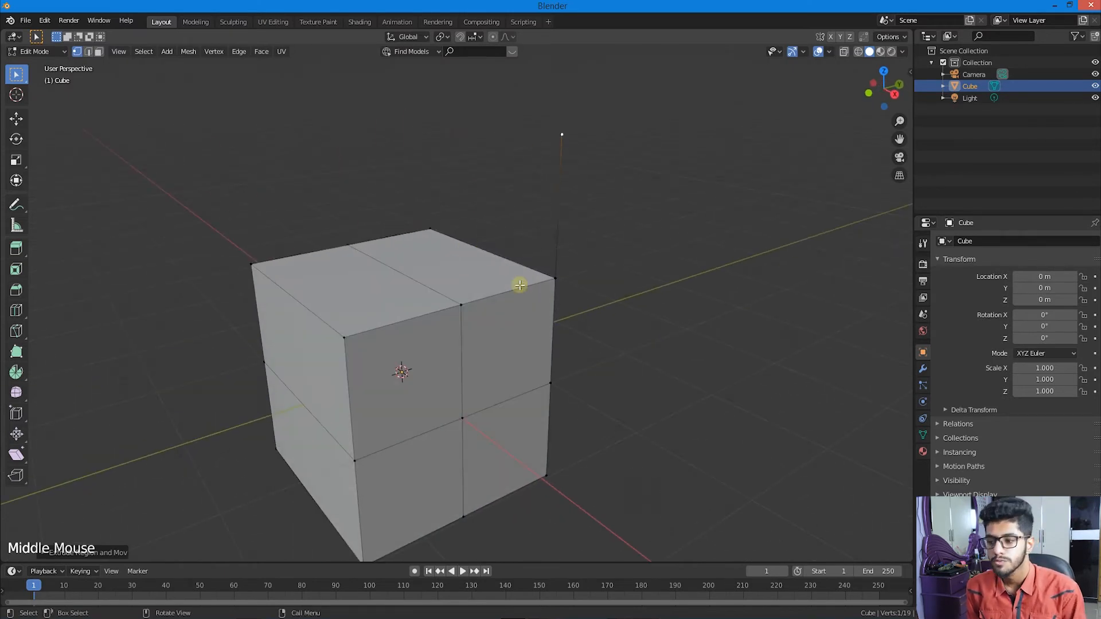
Step: Extrude the middle vertex of the same top edge upward along the Z axis, to about the first extruded vertex's height
click(459, 307)
key(e)
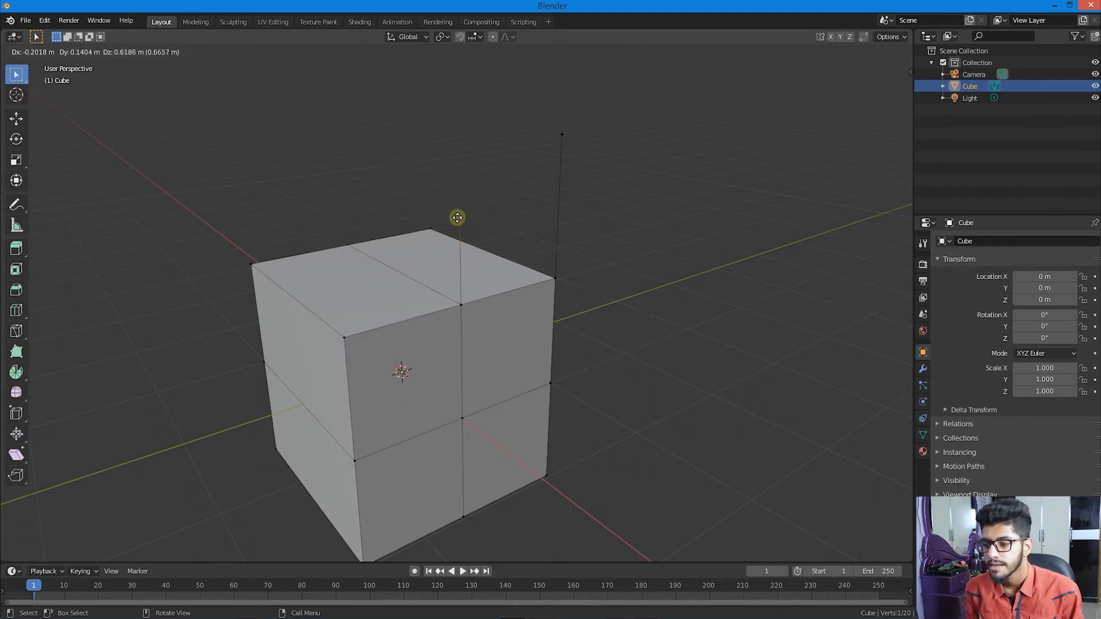
key(z)
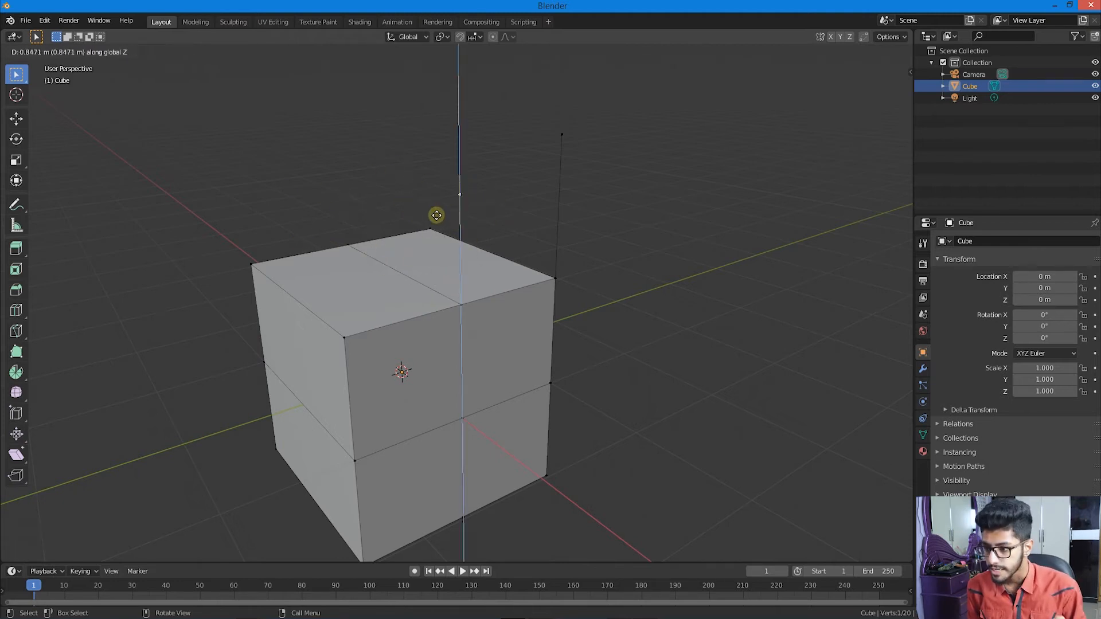
click(448, 158)
middle_drag(497, 245, 367, 203)
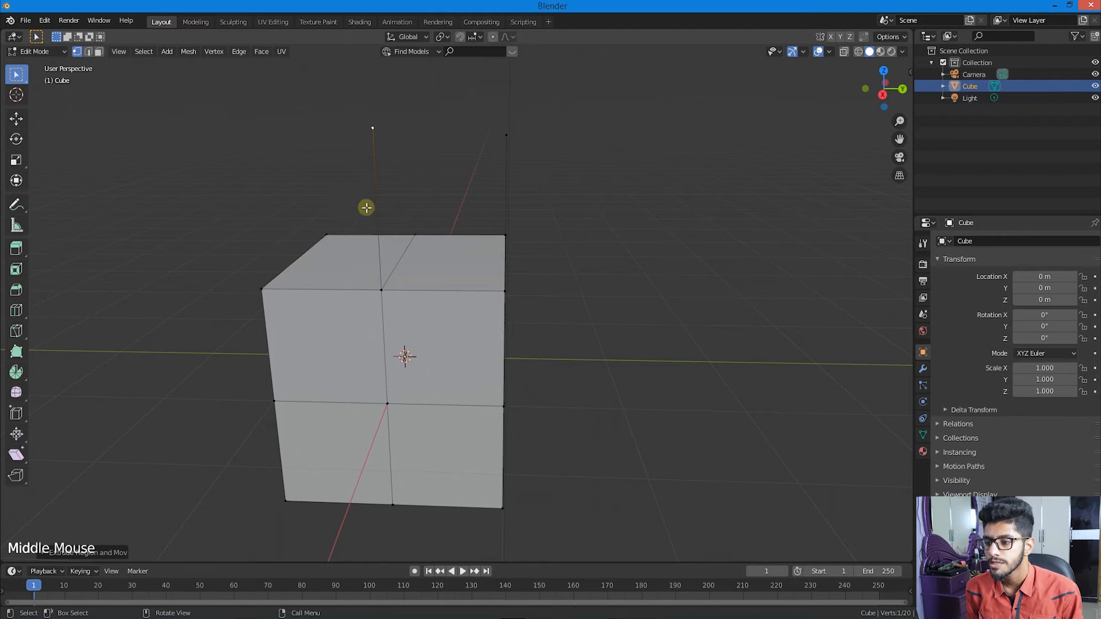
Step: Fill a face between the two extruded vertices and the two top-edge vertices below them, and clear the selection
shift+click(379, 291)
shift+click(504, 291)
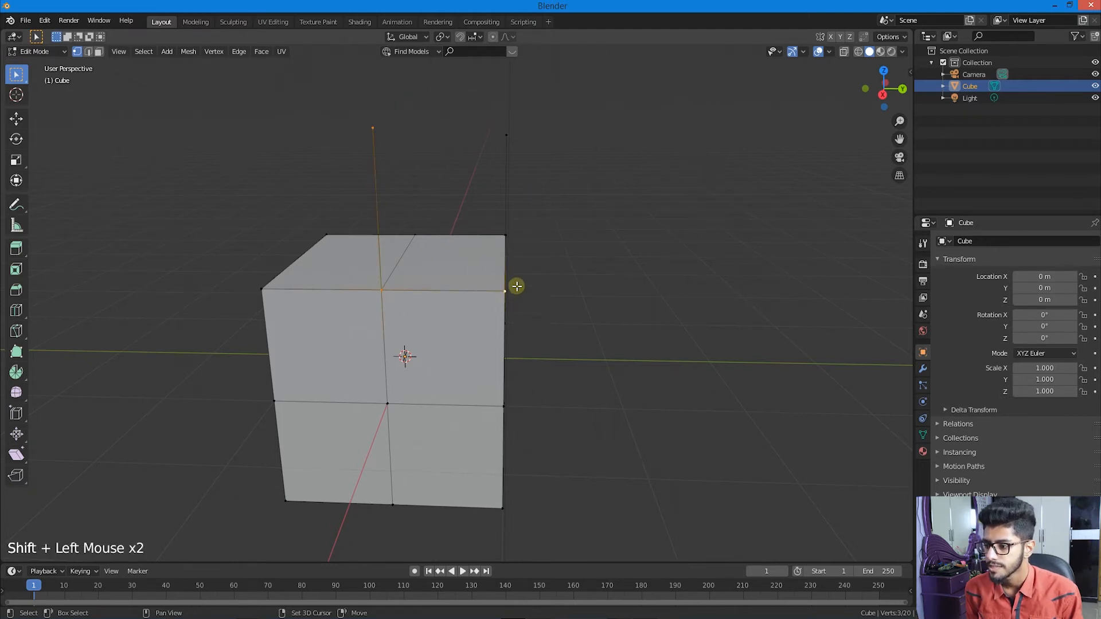
shift+click(507, 135)
middle_drag(430, 239, 450, 241)
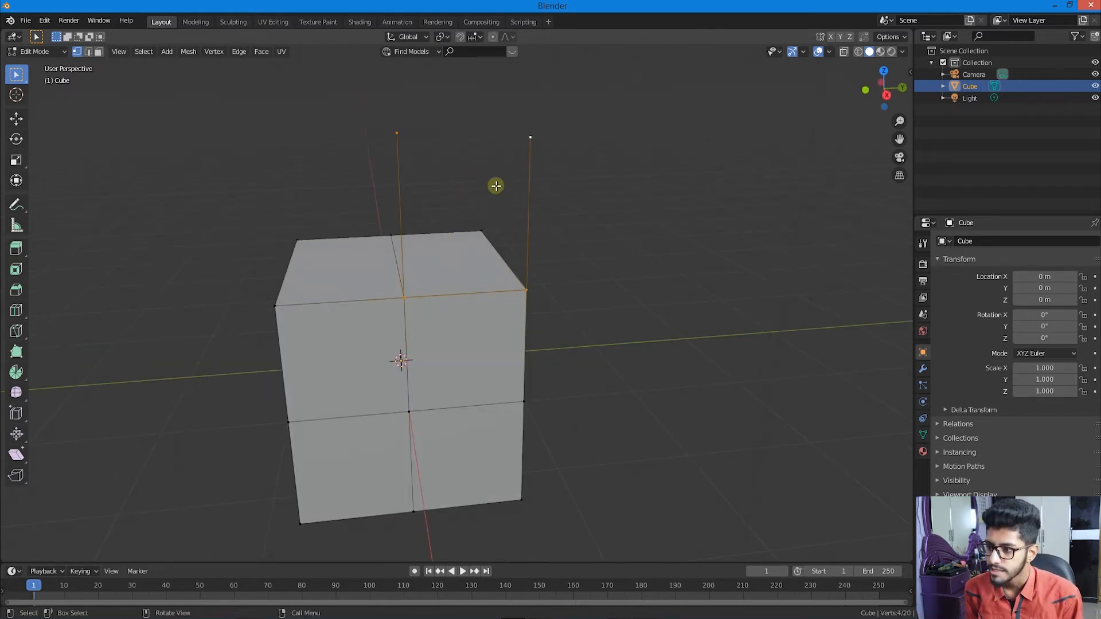
key(f)
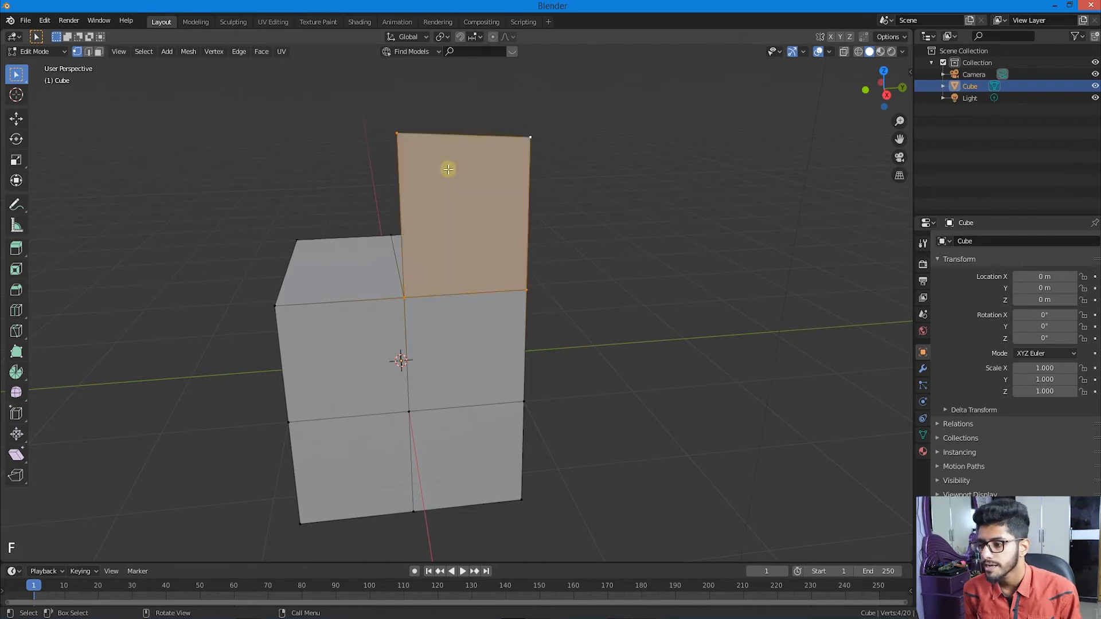
key(a)
key(a)
key(a)
Step: Extrude the remaining left top corner vertex freehand upward, stopping slightly lower than the neighbouring raised vertices
click(282, 317)
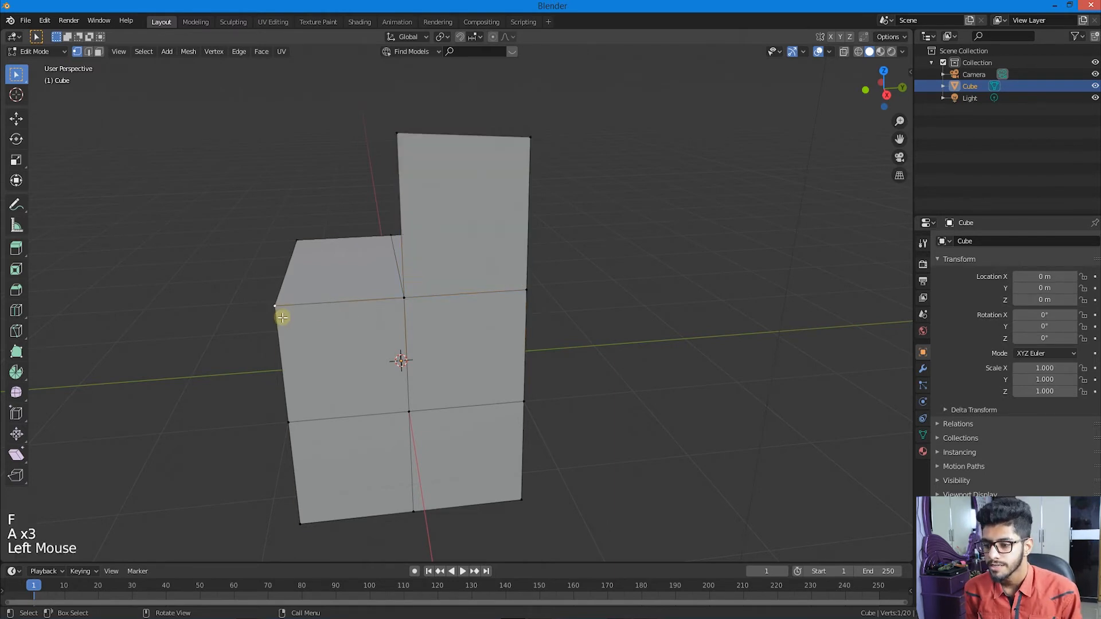
key(e)
click(292, 182)
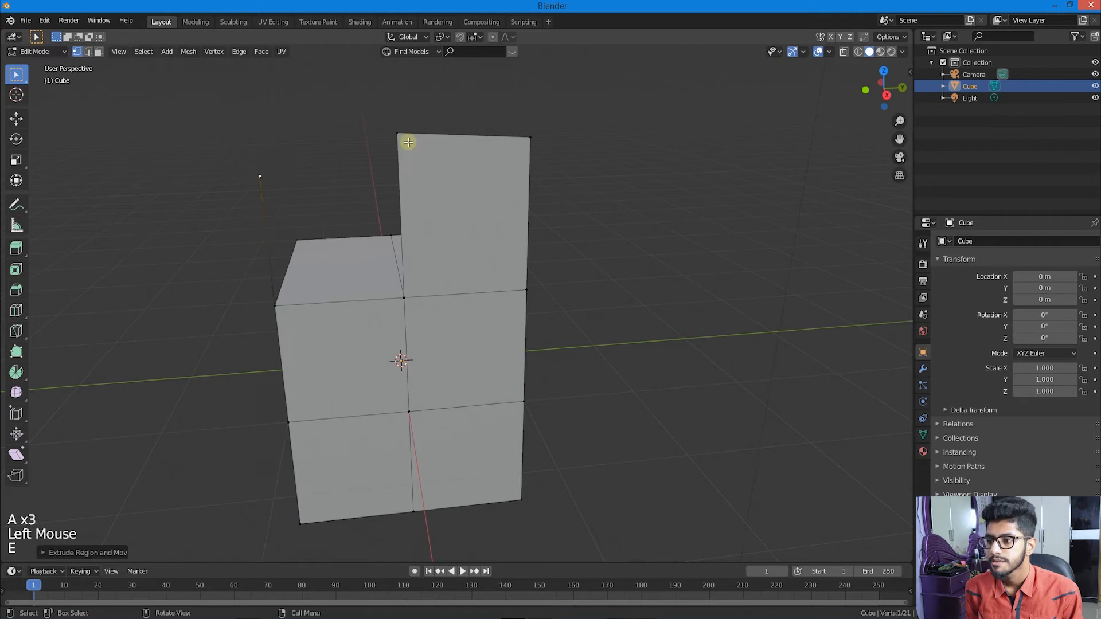
Step: Fill the gap beside the raised face from its four corner vertices, and clear the selection
shift+click(408, 140)
shift+click(418, 293)
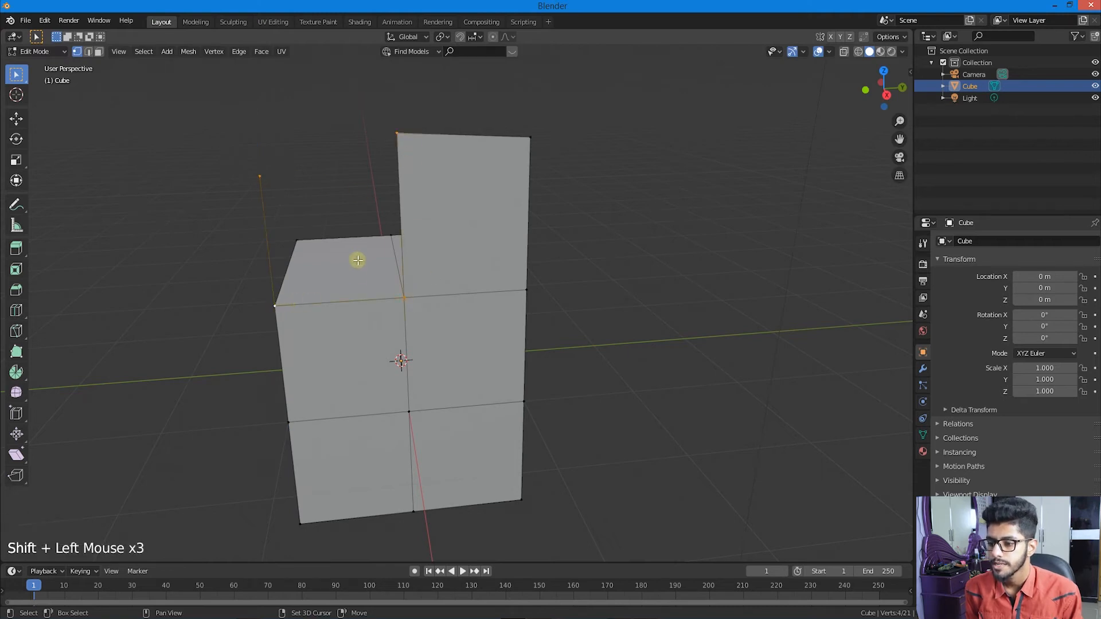
key(f)
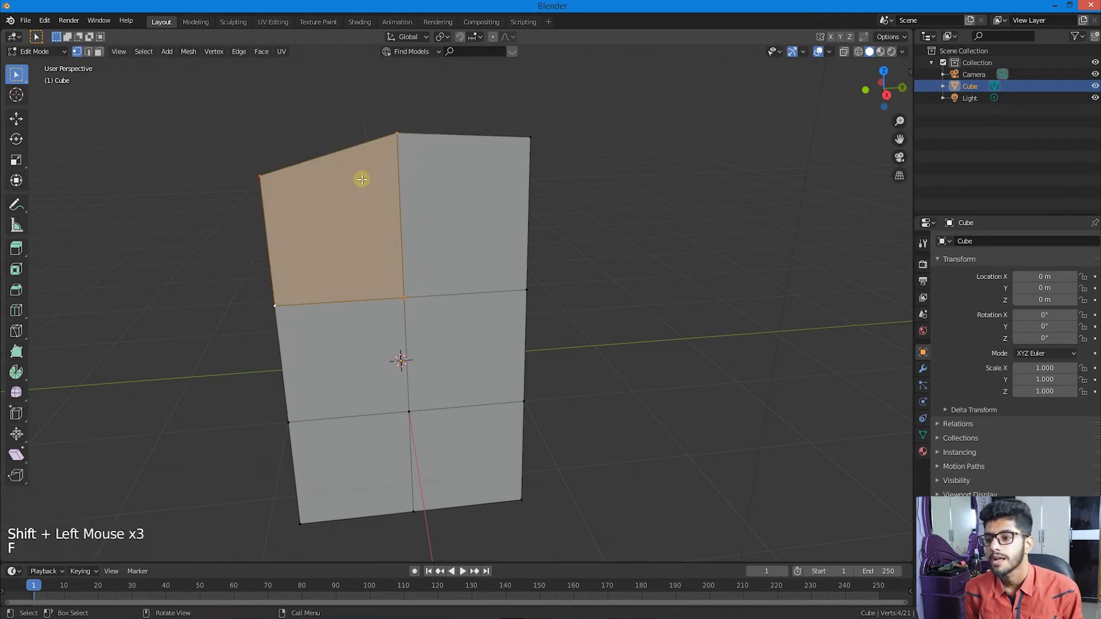
key(a)
key(a)
key(a)
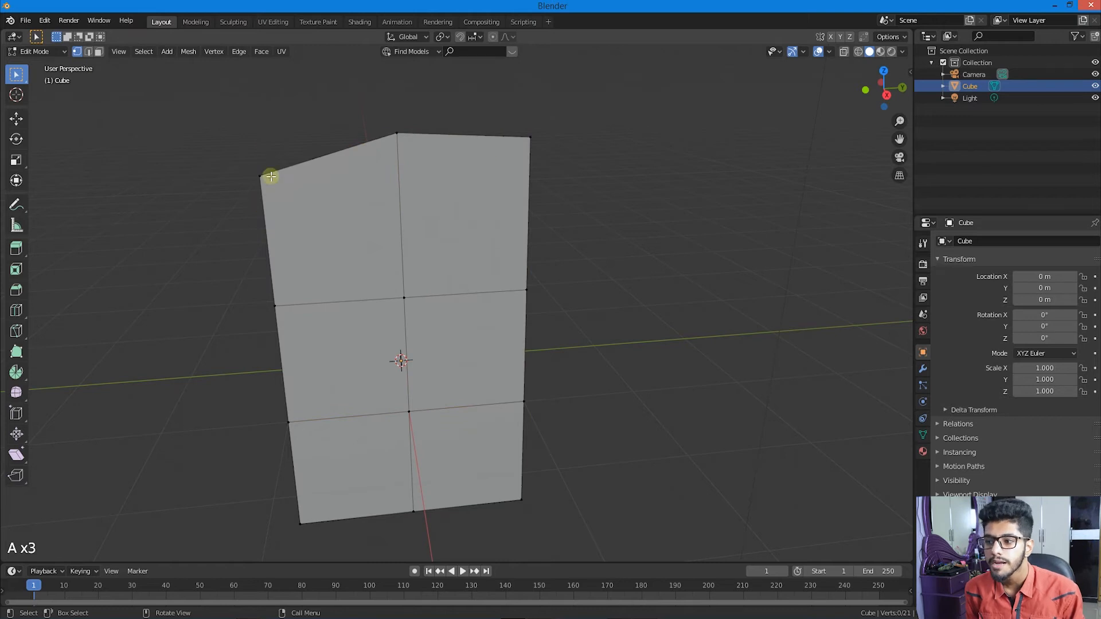
Step: Try lowering the middle and right top vertices along Z to match the left one, cancel the move, and clear the selection
click(397, 135)
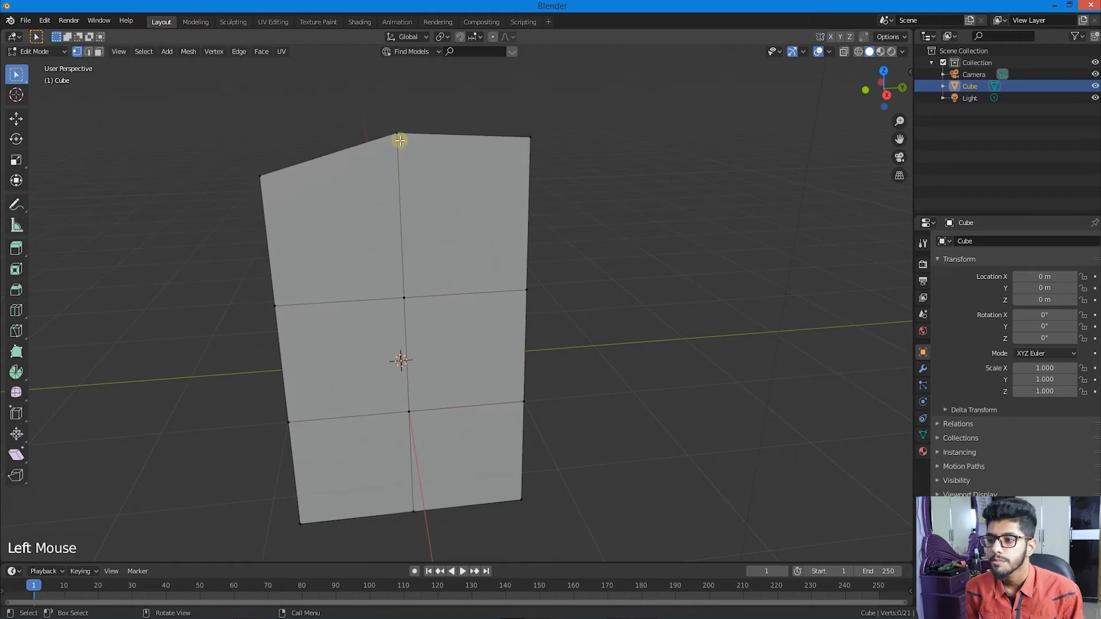
shift+click(531, 138)
key(g)
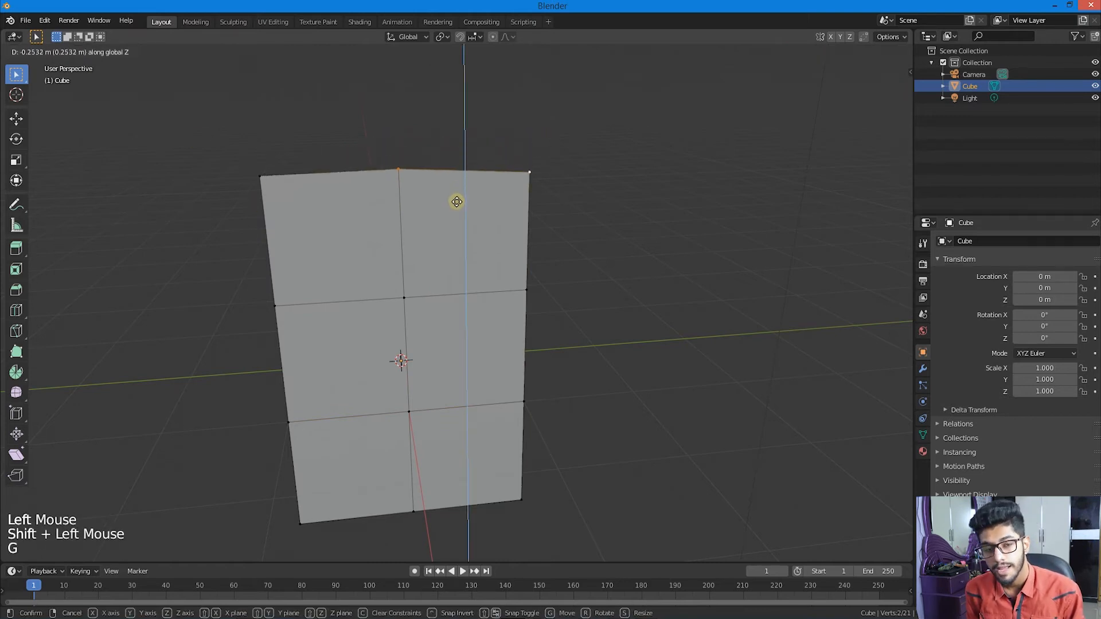
key(z)
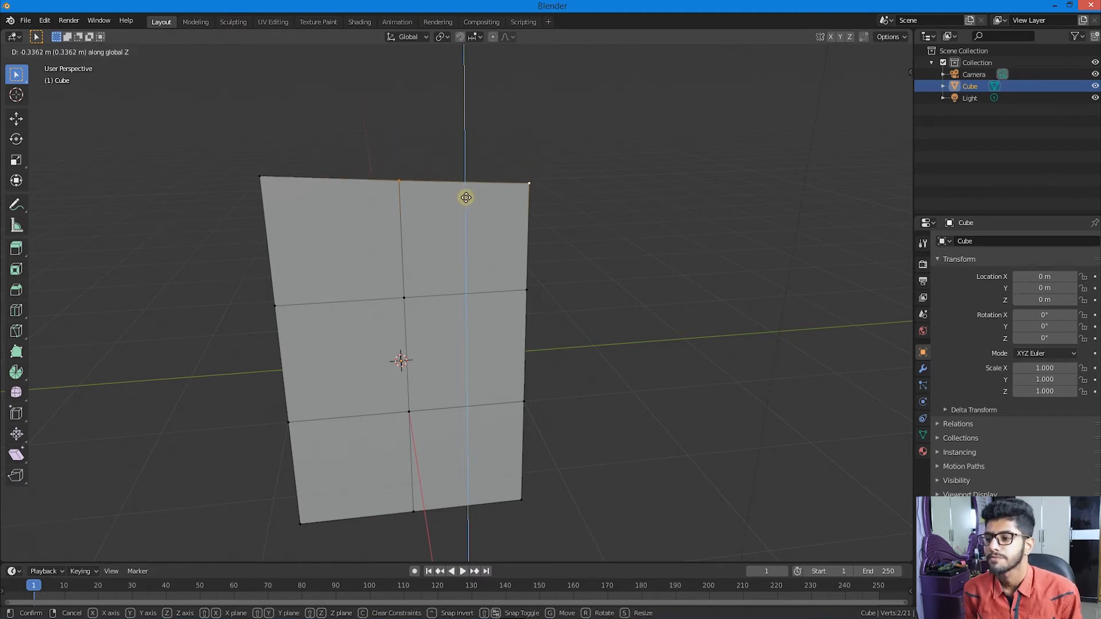
right_click(465, 196)
key(a)
key(a)
key(a)
Step: Select all three vertices along the uneven top edge of the raised wall
middle_drag(458, 202, 321, 229)
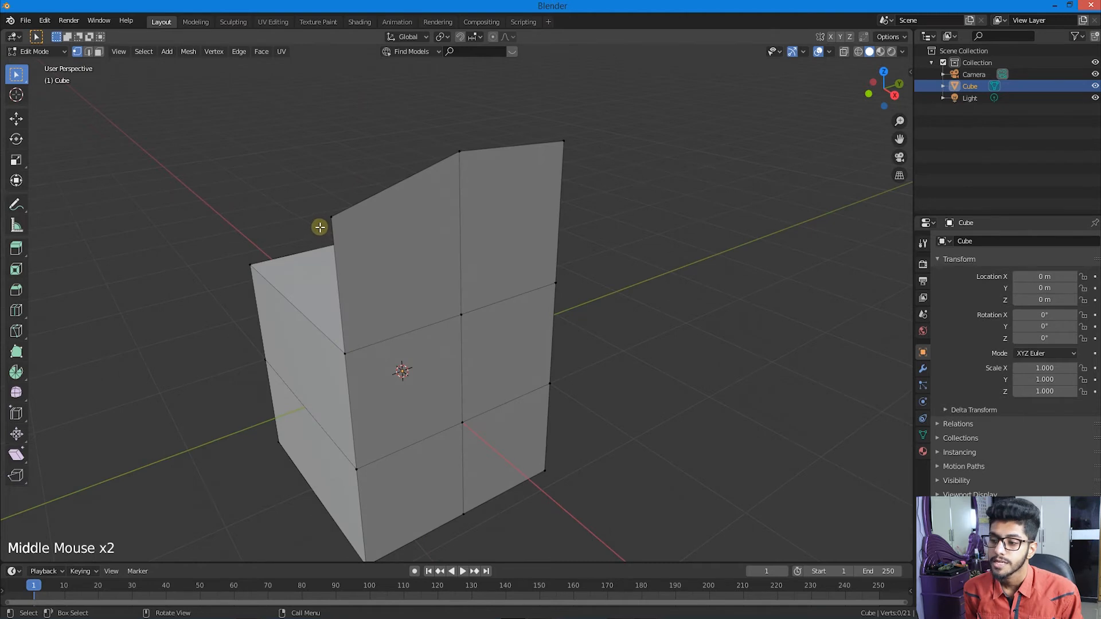
click(330, 218)
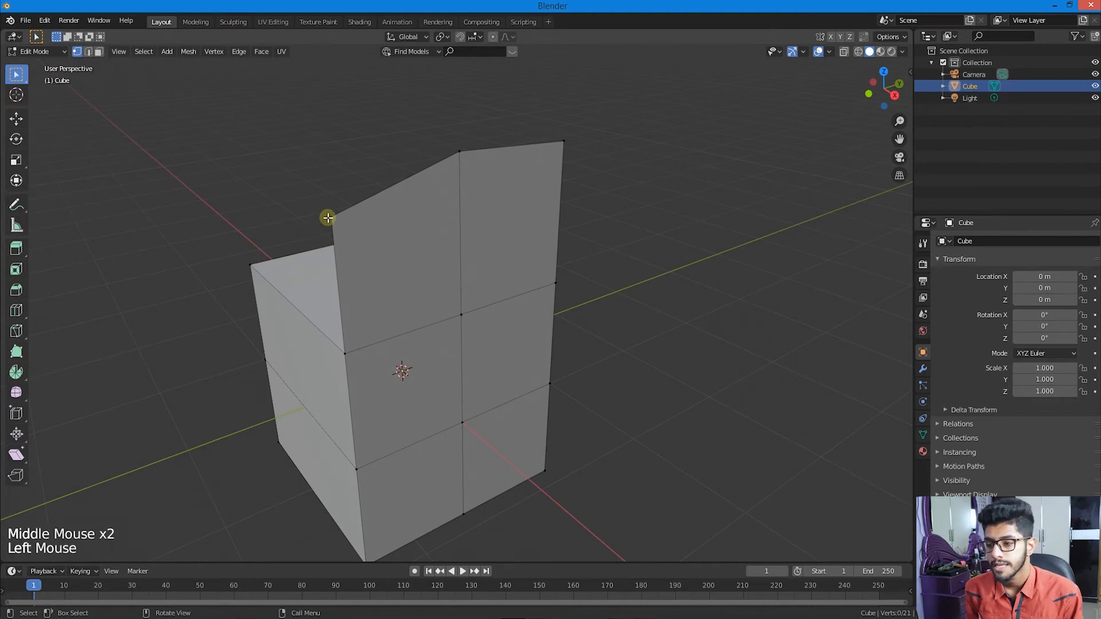
shift+click(456, 150)
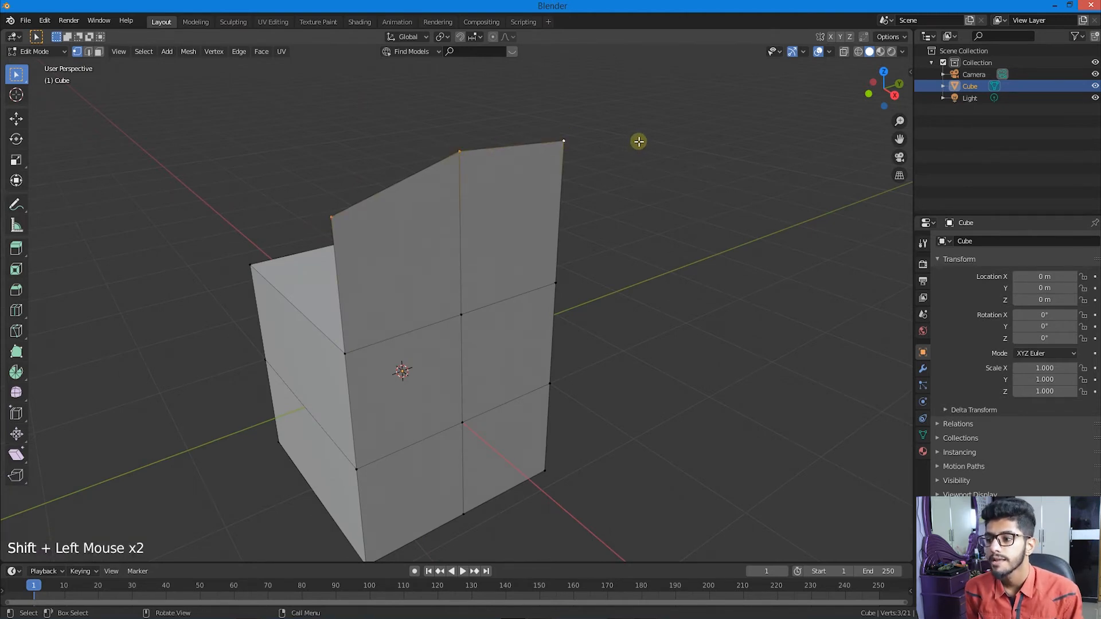
middle_drag(637, 140, 616, 138)
Step: Try levelling the three selected vertices by scaling them freehand along the Z axis, and cancel the scaling
key(s)
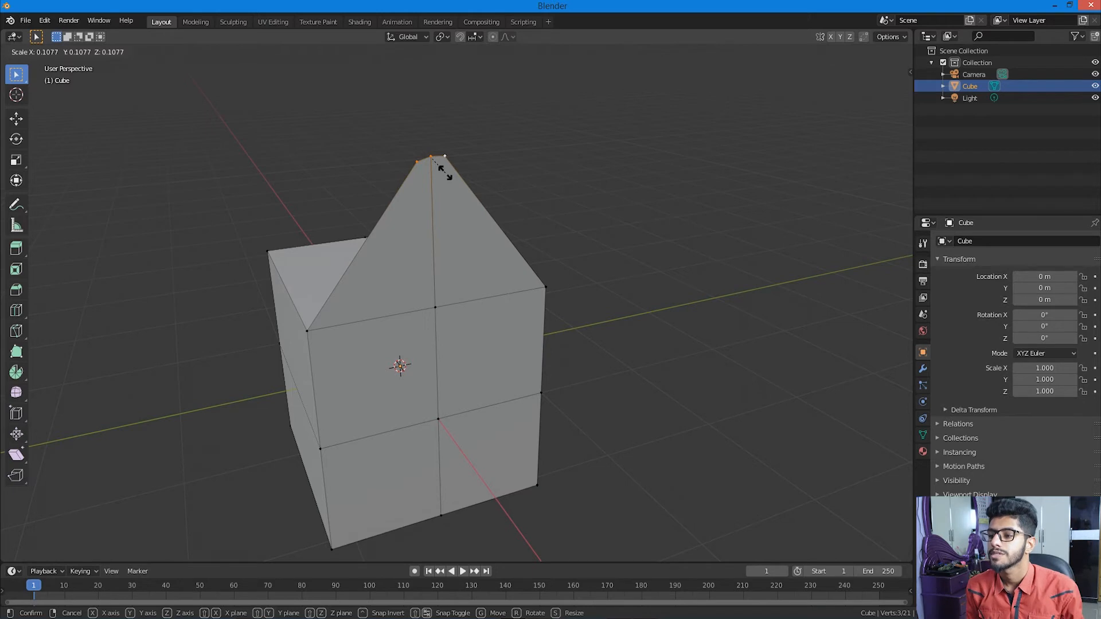
key(z)
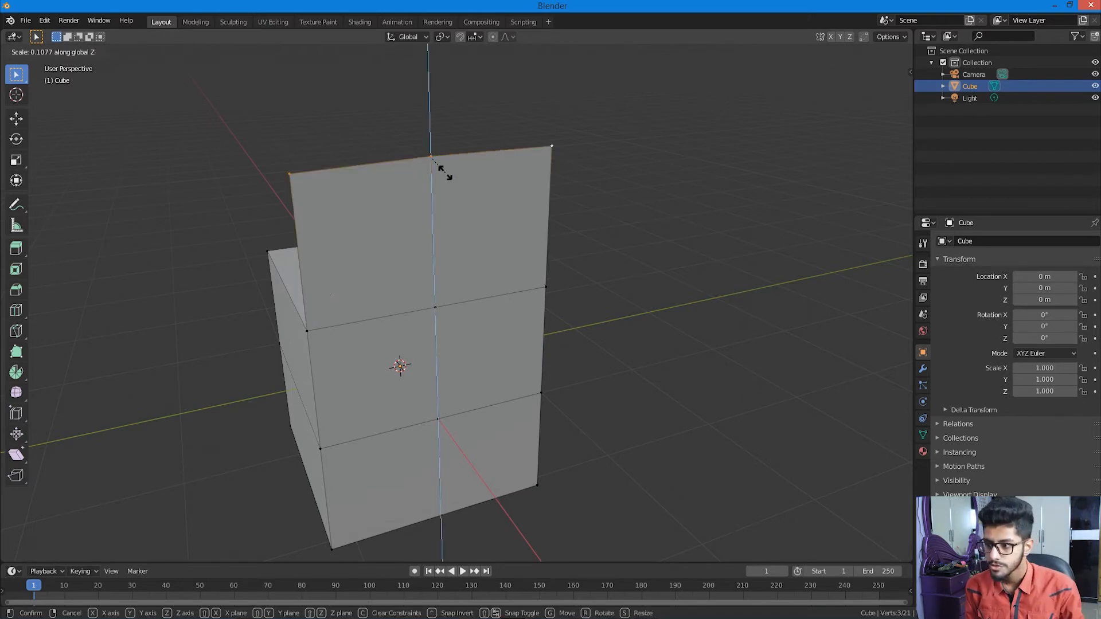
click(492, 223)
key(s)
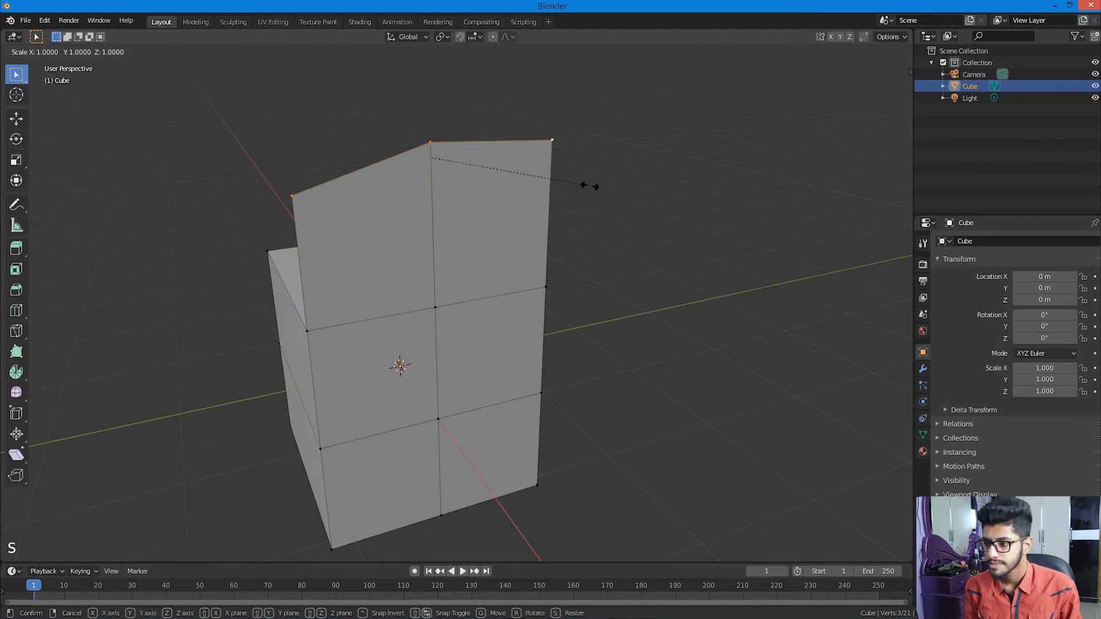
key(z)
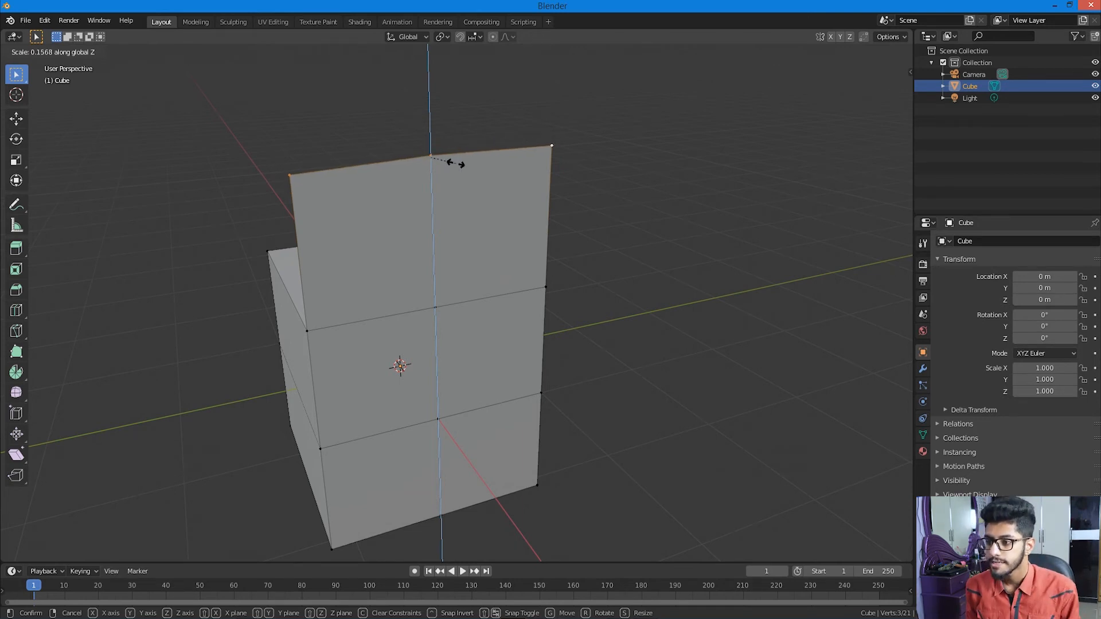
right_click(456, 163)
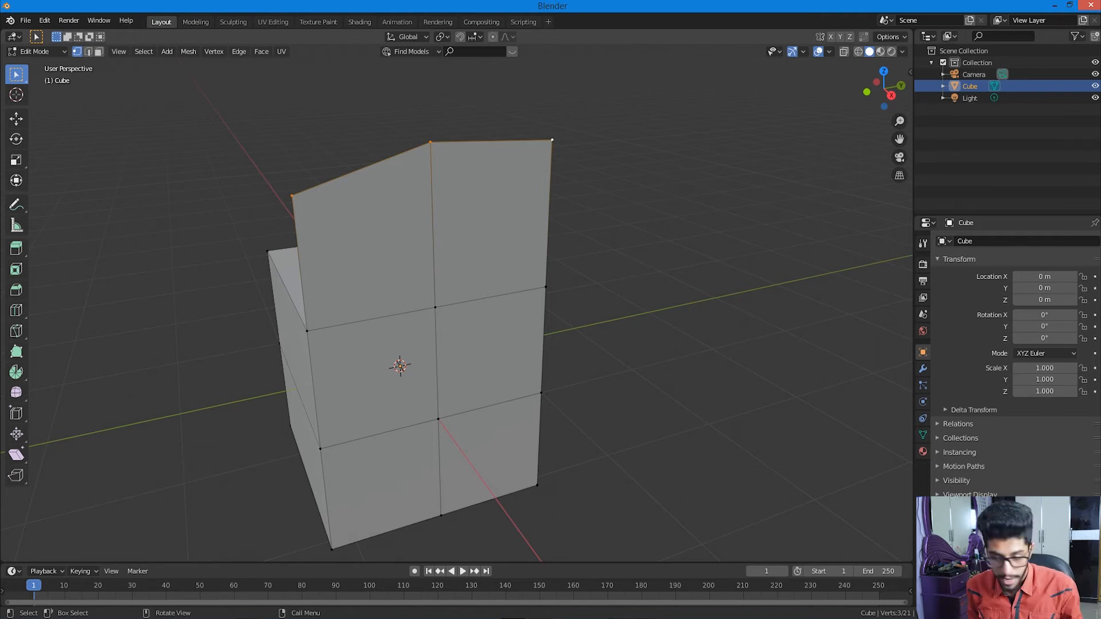
Step: Flatten the three selected vertices to one height by scaling them to 0 along the Z axis
key(s)
key(z)
key(0)
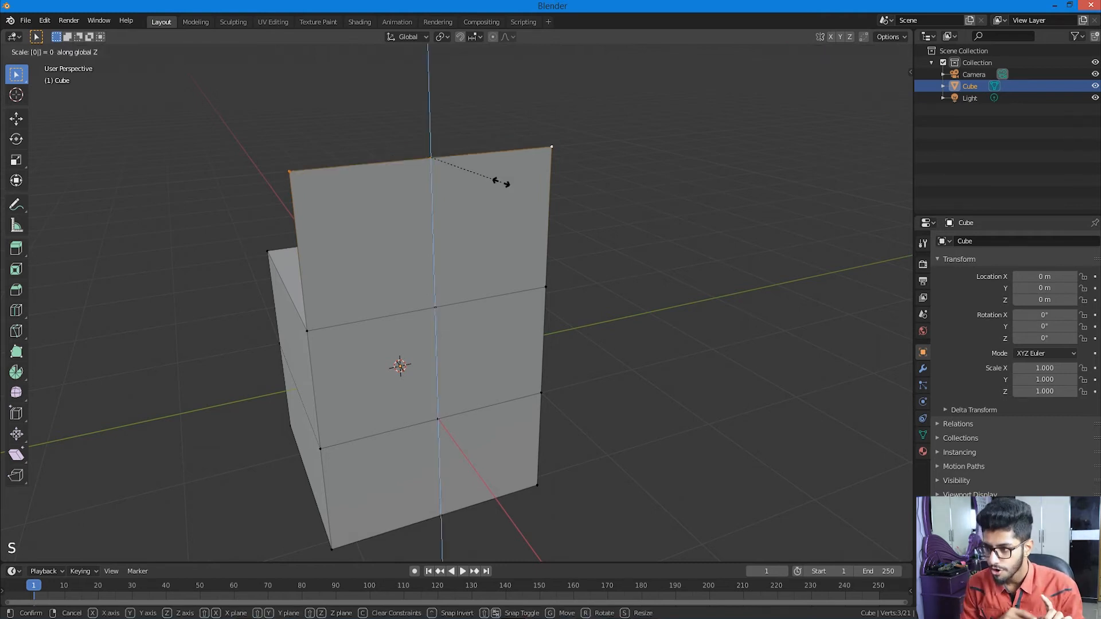
click(501, 182)
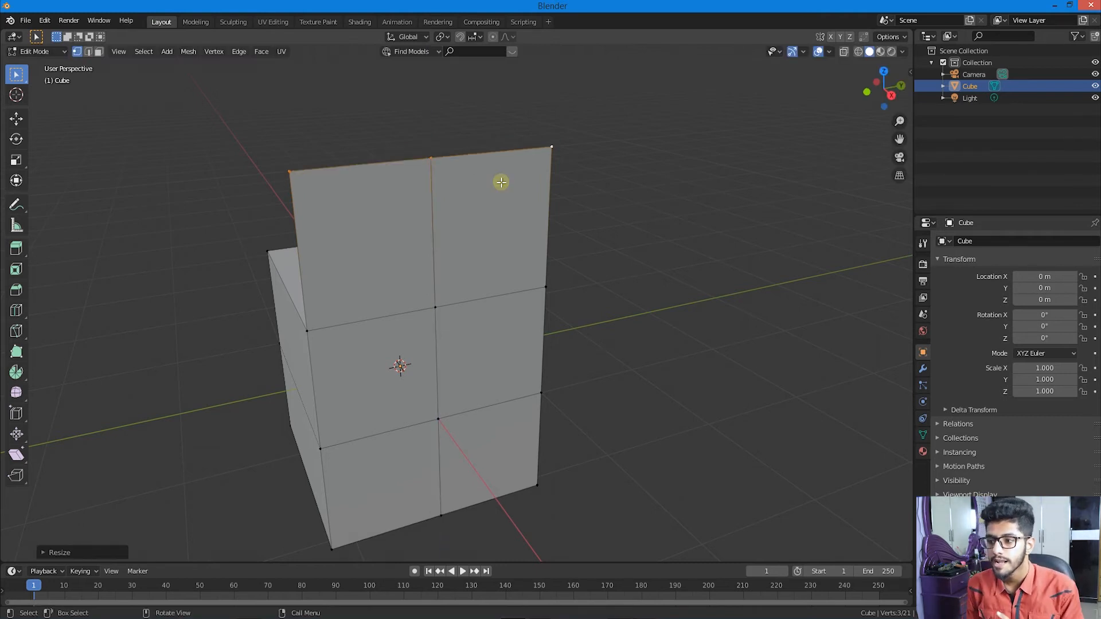
Step: Examine the alignment of the wall's top edge in the right and front orthographic views
scroll(511, 180, up, 1)
key(KP_1)
key(KP_3)
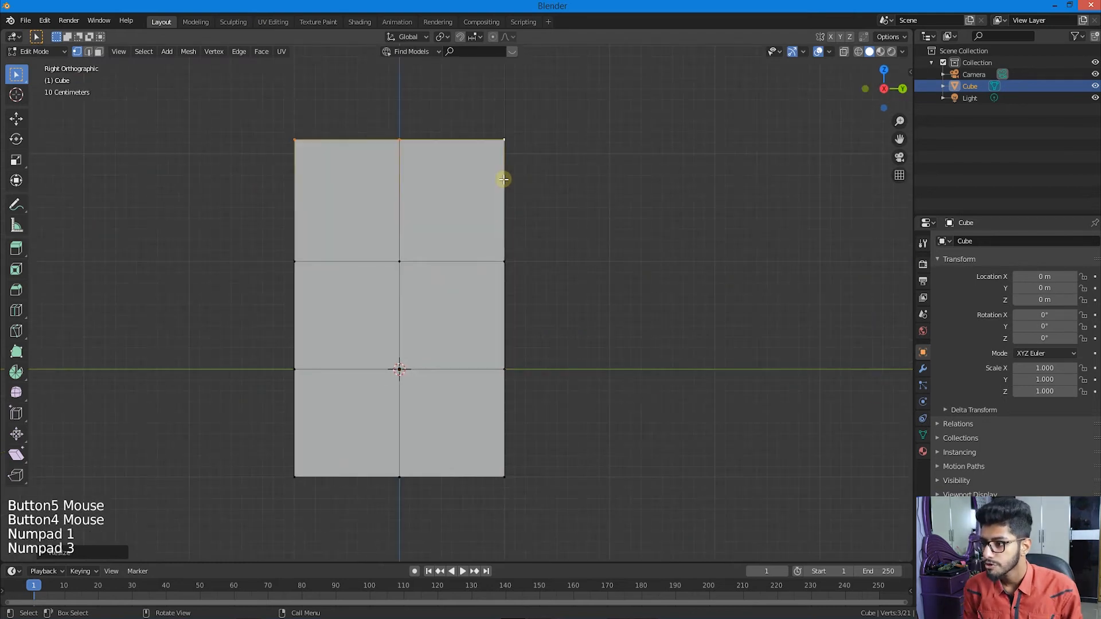
shift+middle_drag(504, 180, 506, 234)
scroll(433, 261, up, 5)
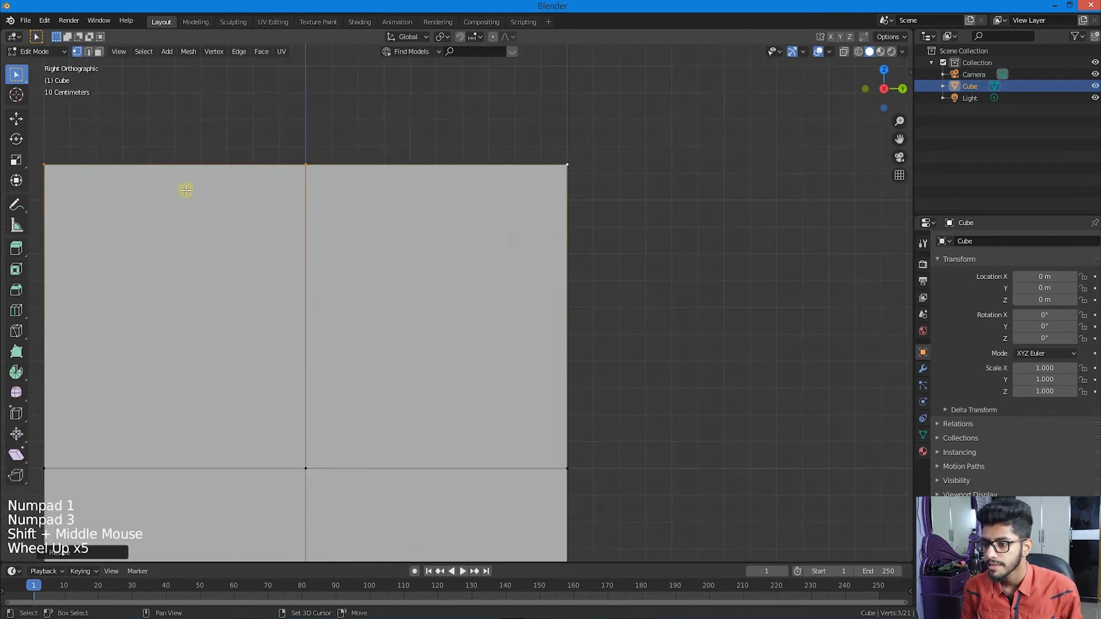
shift+middle_drag(185, 190, 278, 187)
key(KP_1)
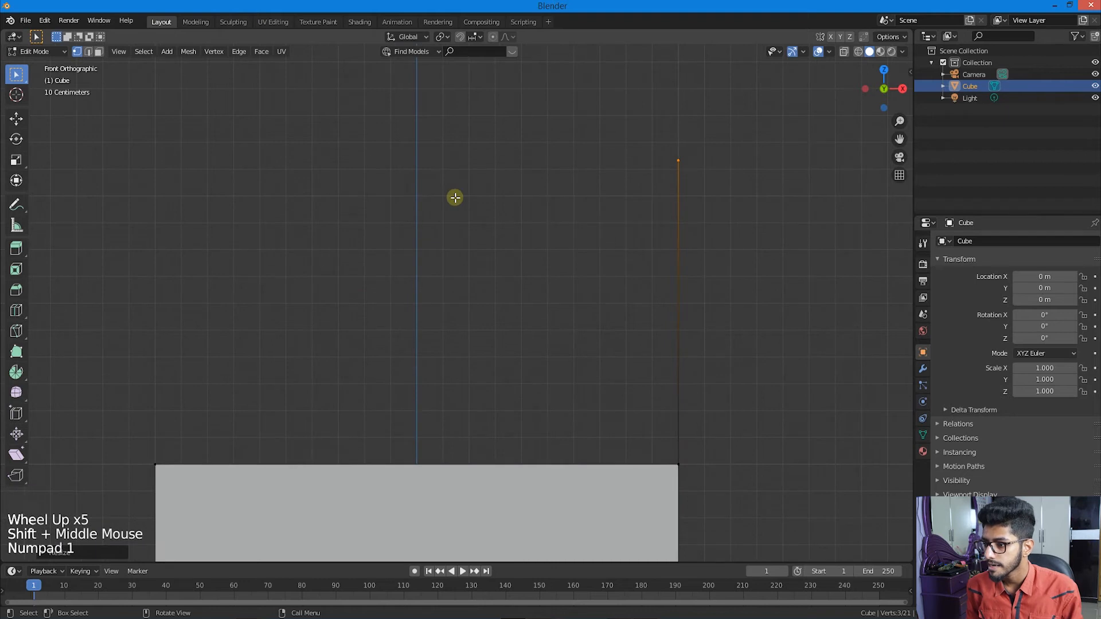
Step: Examine the wall's side profile in wireframe shading from the front with everything deselected, and return to solid shading
key(z)
click(381, 193)
shift+middle_drag(657, 234, 566, 158)
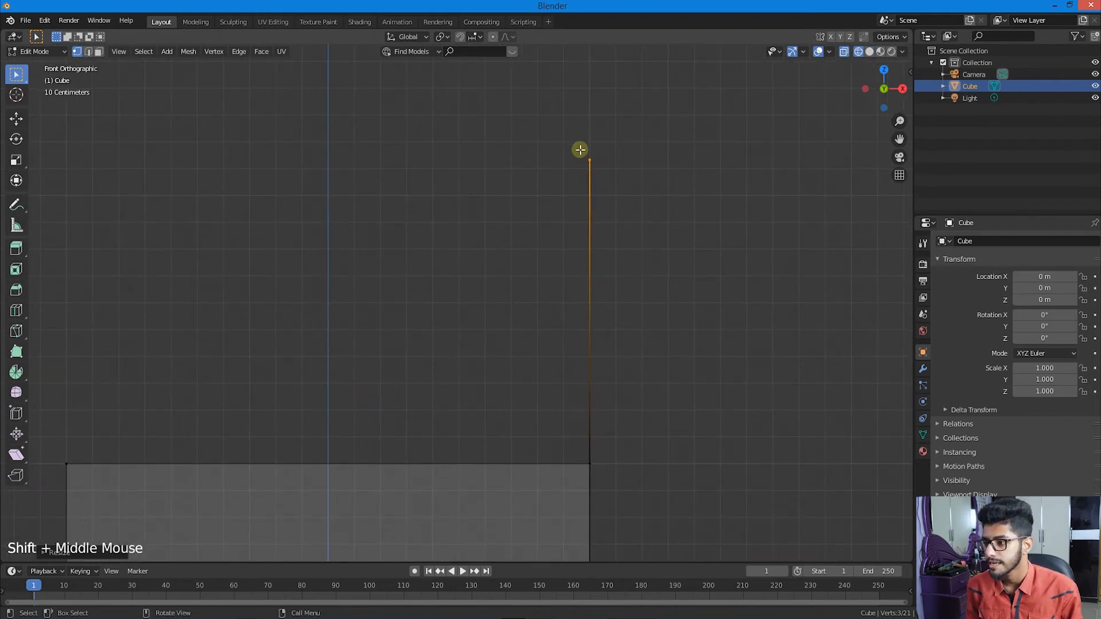
key(a)
key(a)
key(a)
scroll(624, 206, down, 5)
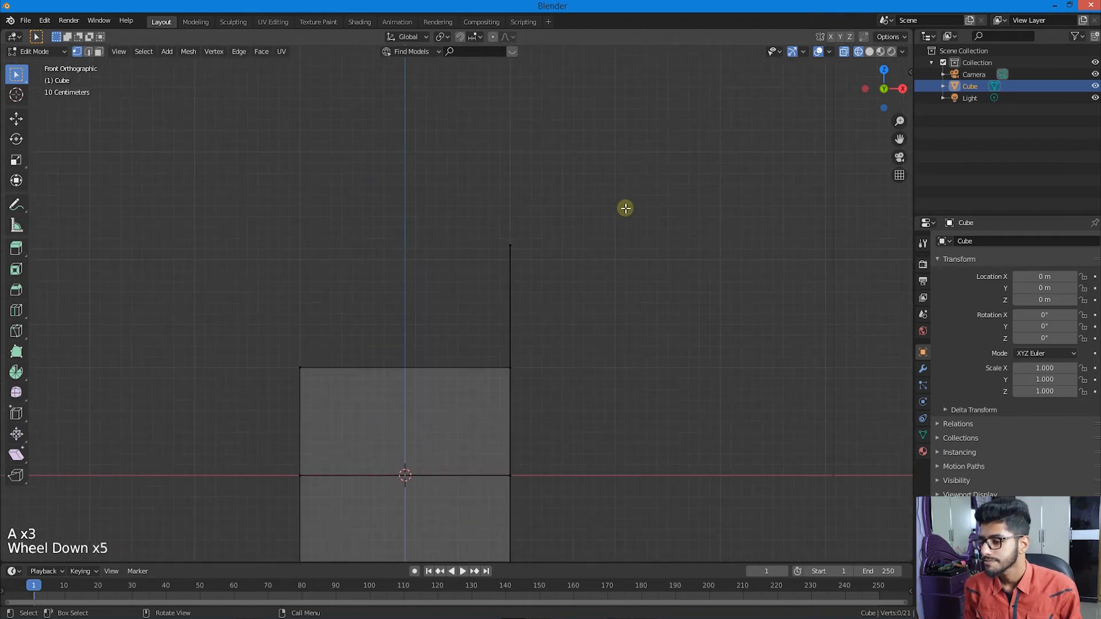
shift+middle_drag(606, 208, 624, 202)
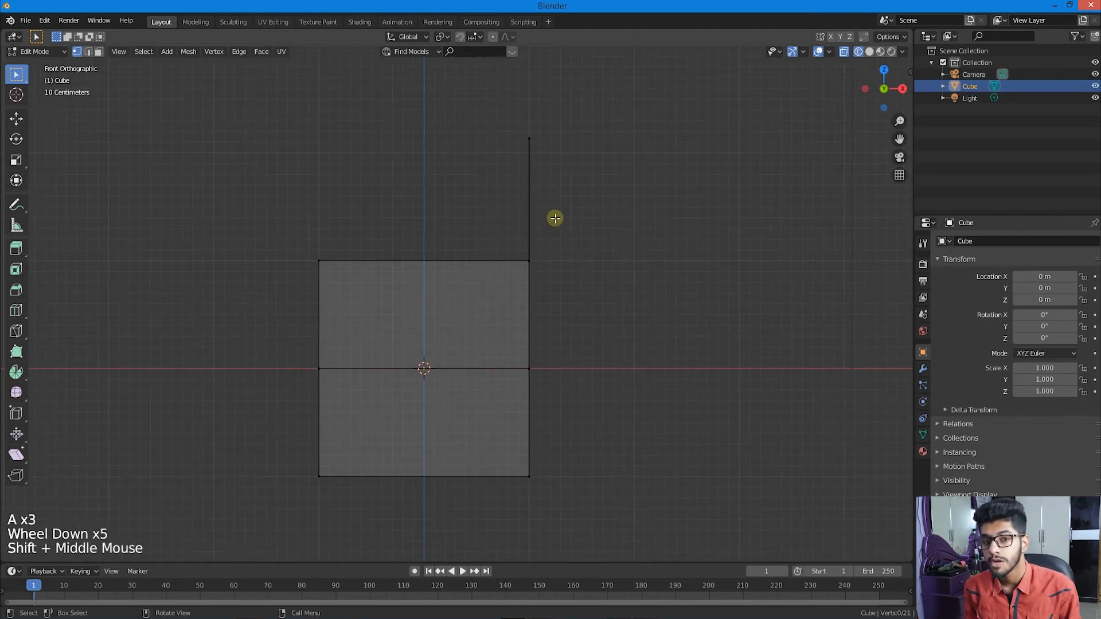
mouse_move(551, 140)
shift+middle_down()
mouse_move(536, 224)
mouse_move(482, 293)
mouse_move(516, 290)
shift+middle_up()
key(z)
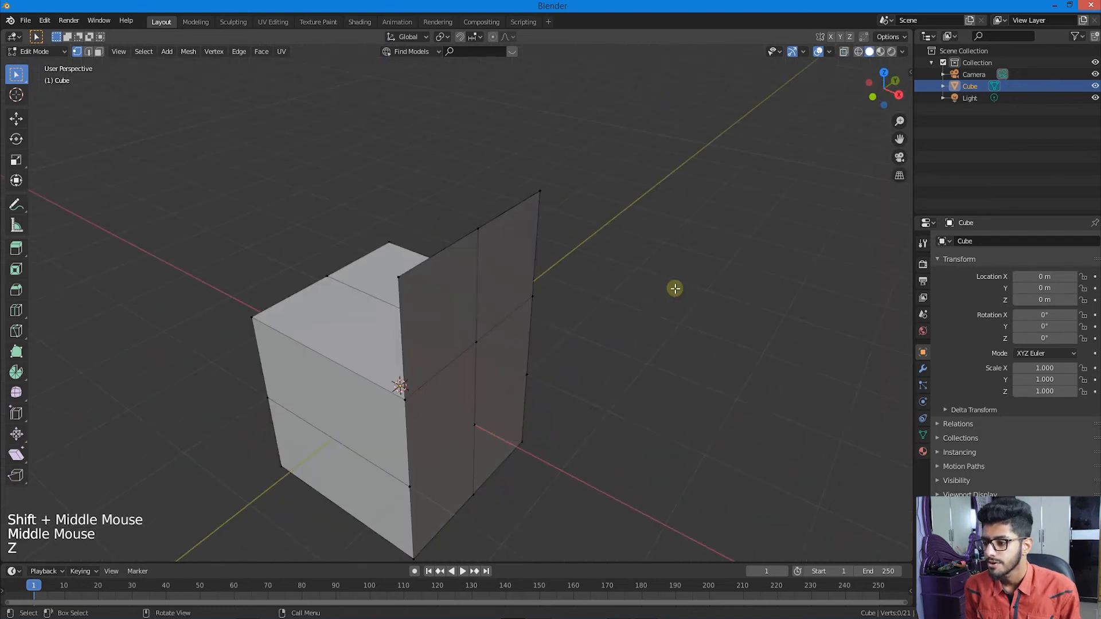
Step: Select the three vertices along the wall's top edge, try scaling them to 0 on all axes, and cancel the scaling
middle_drag(674, 287, 568, 241)
click(447, 206)
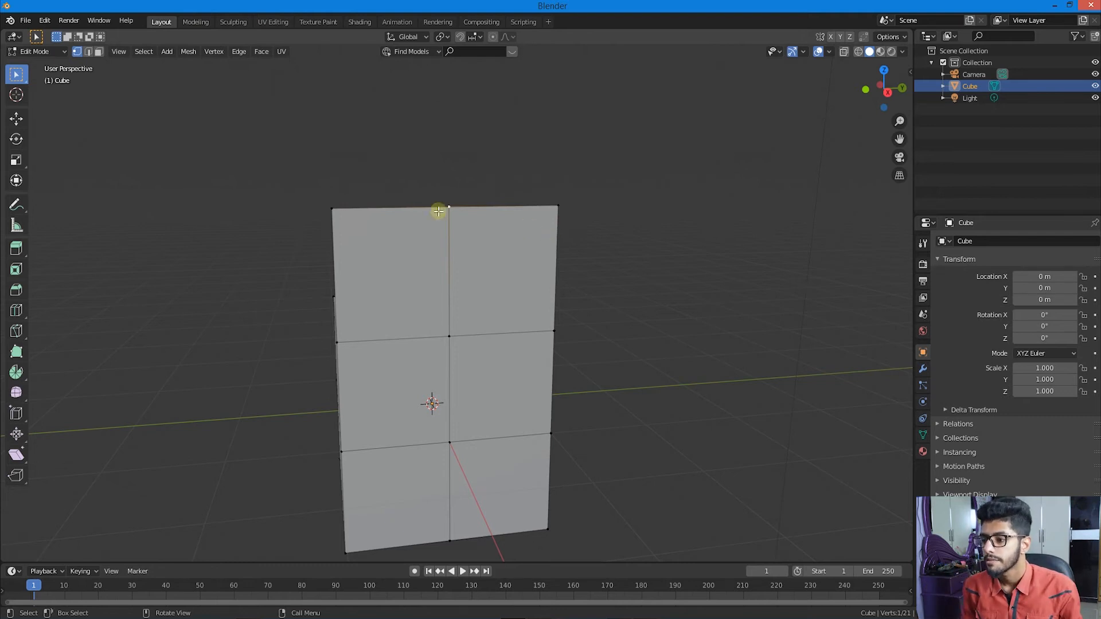
shift+click(333, 208)
shift+click(565, 208)
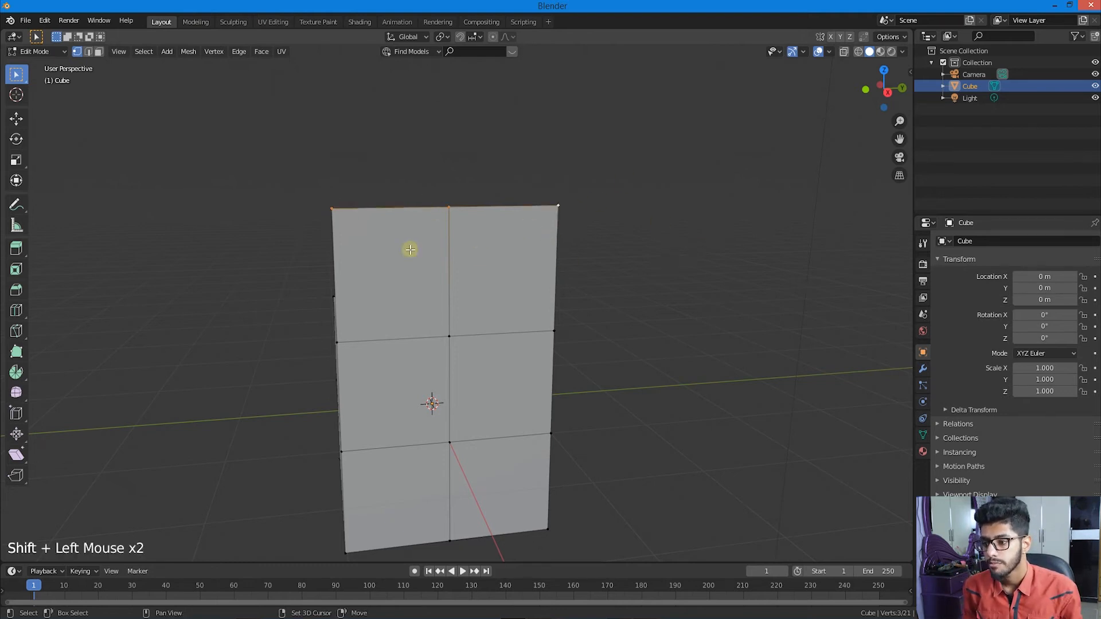
key(s)
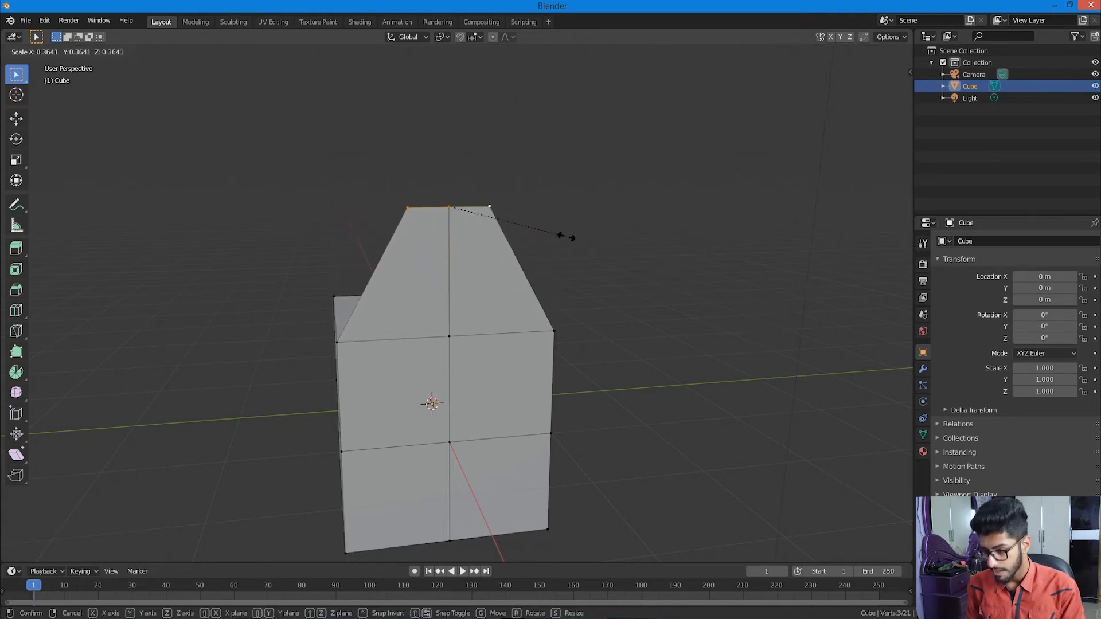
key(0)
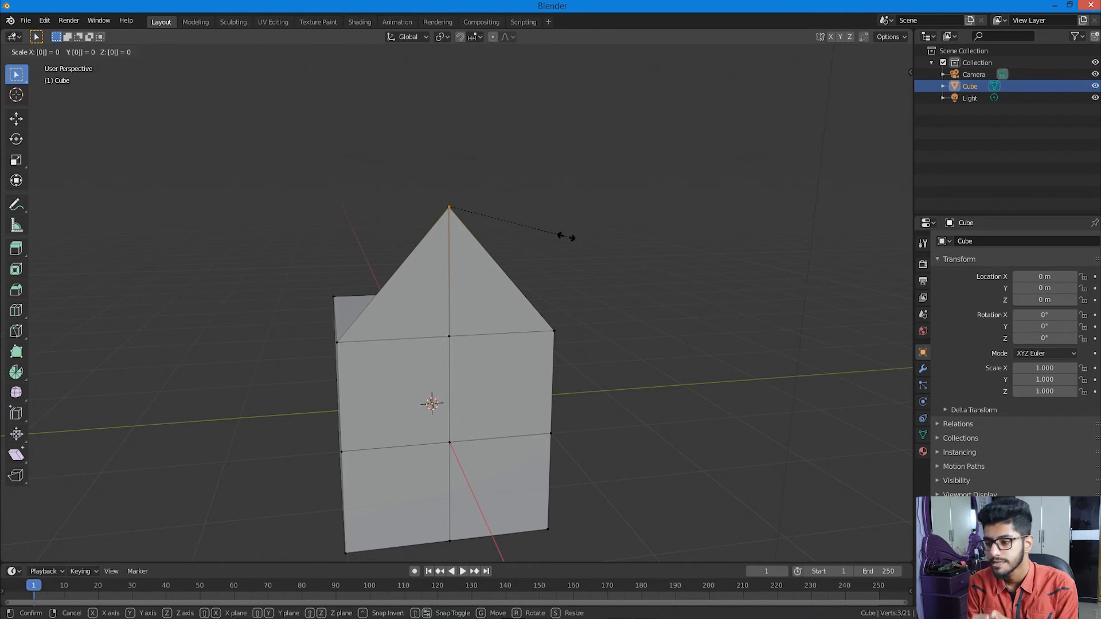
key(Escape)
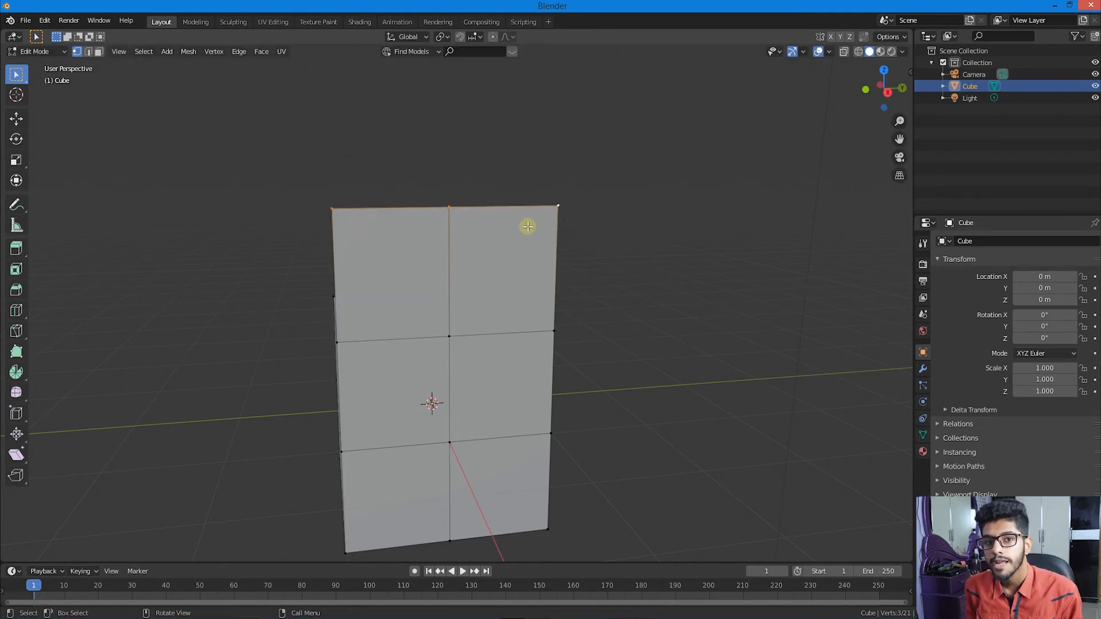
Step: Select the wall's right top corner vertex followed by the top middle one, merge them At First, and undo the merge
click(558, 213)
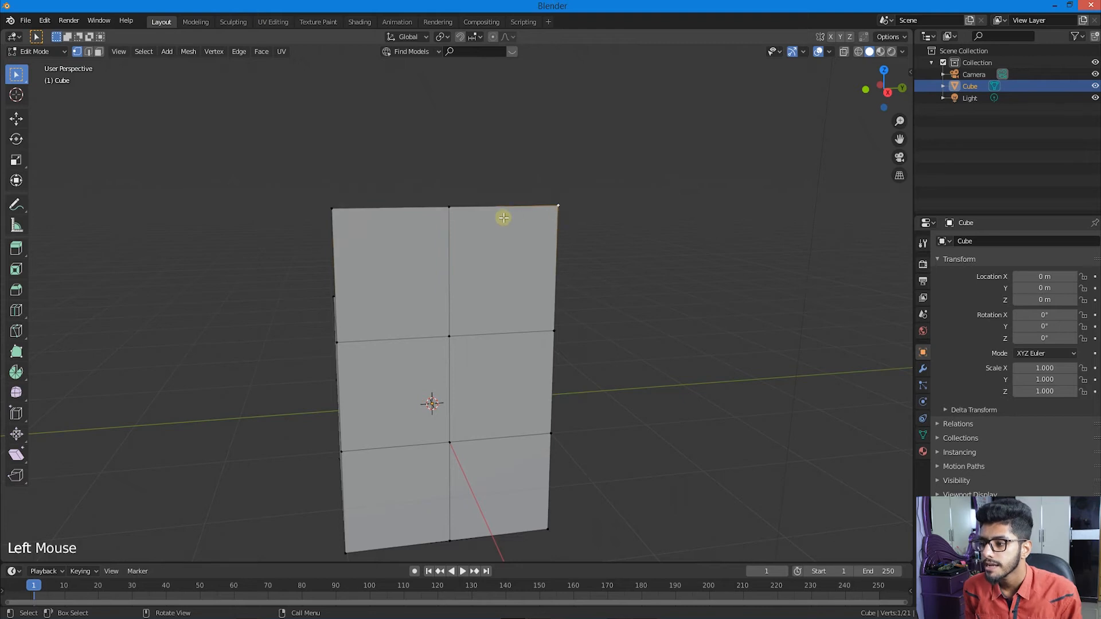
shift+click(449, 210)
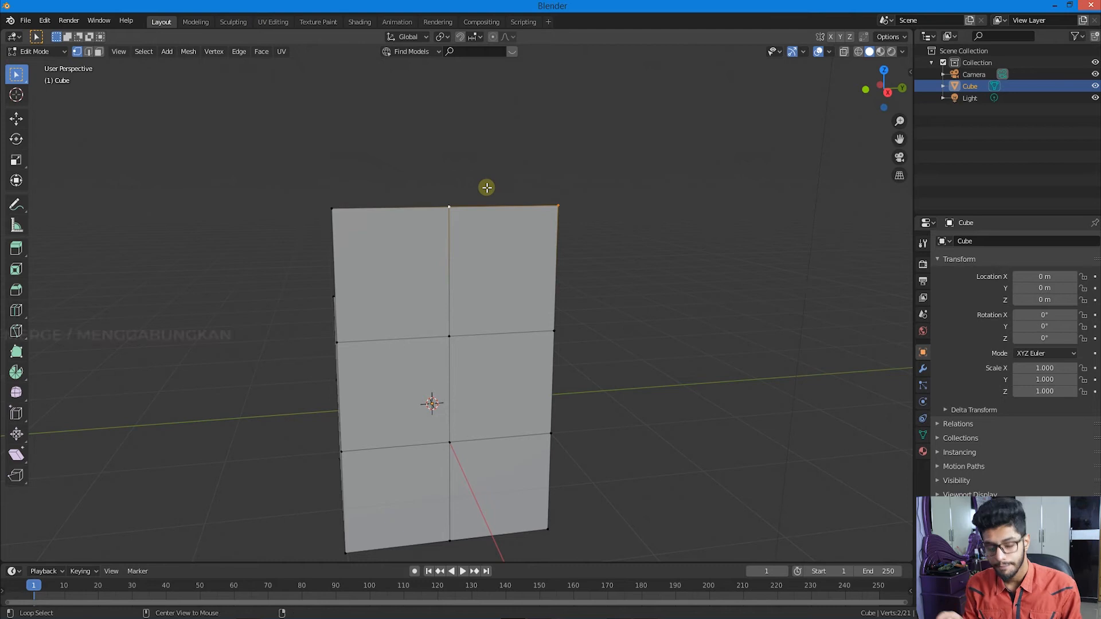
key(alt+m)
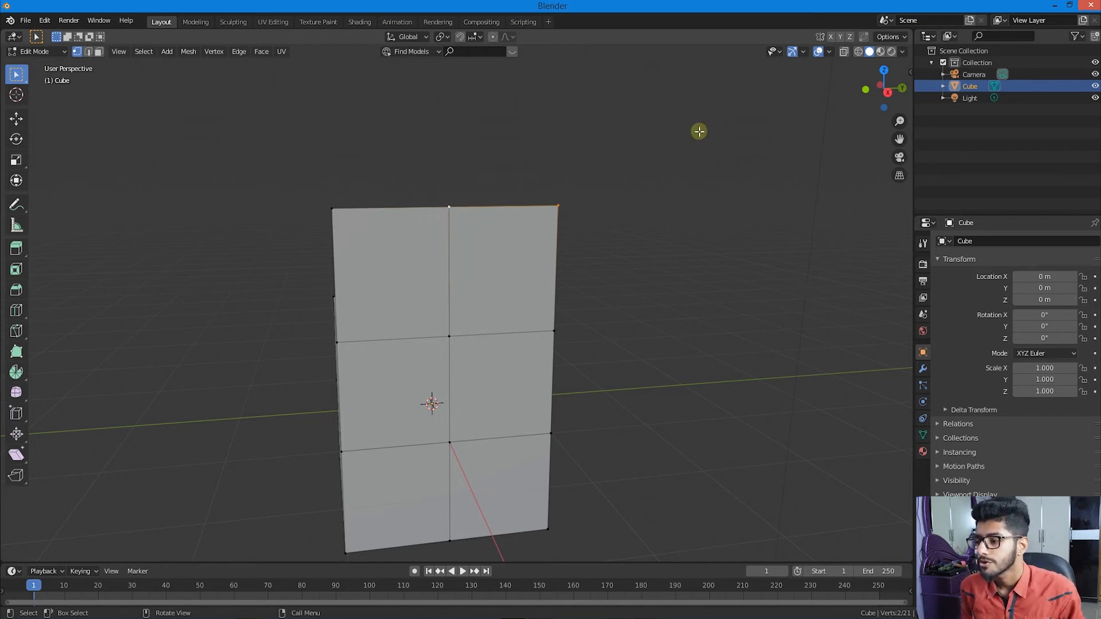
click(560, 206)
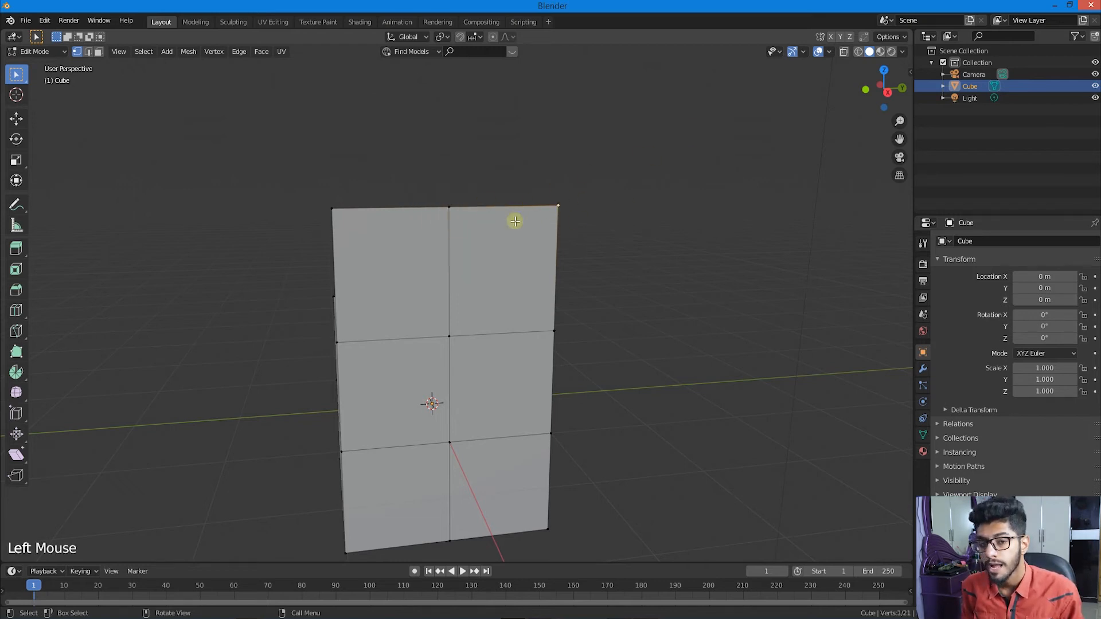
shift+click(451, 210)
shift+click(450, 206)
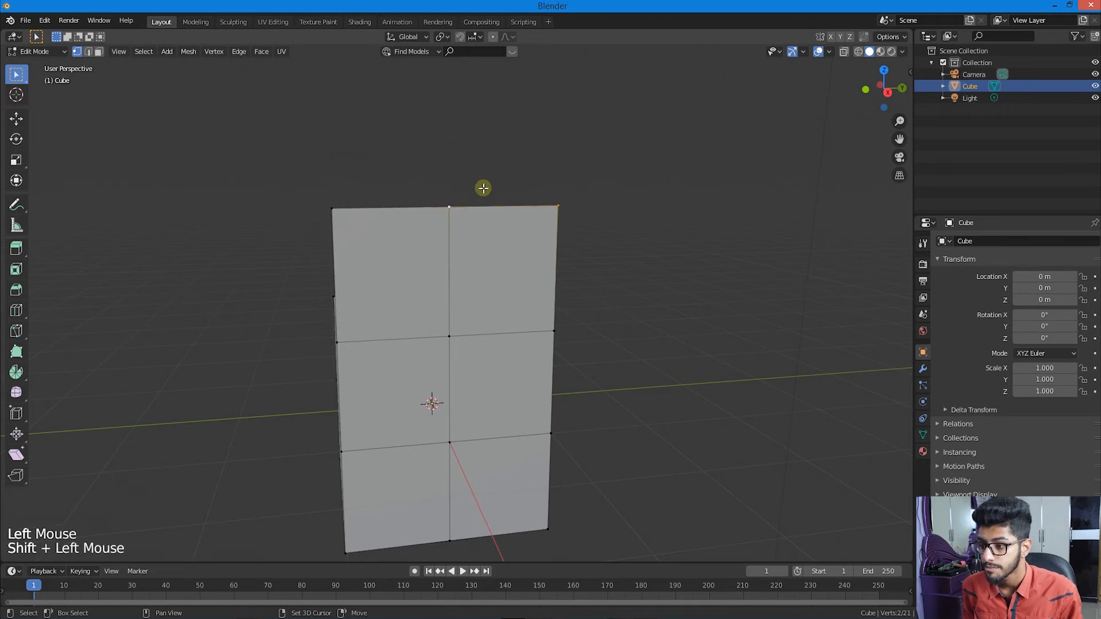
key(alt+m)
click(514, 170)
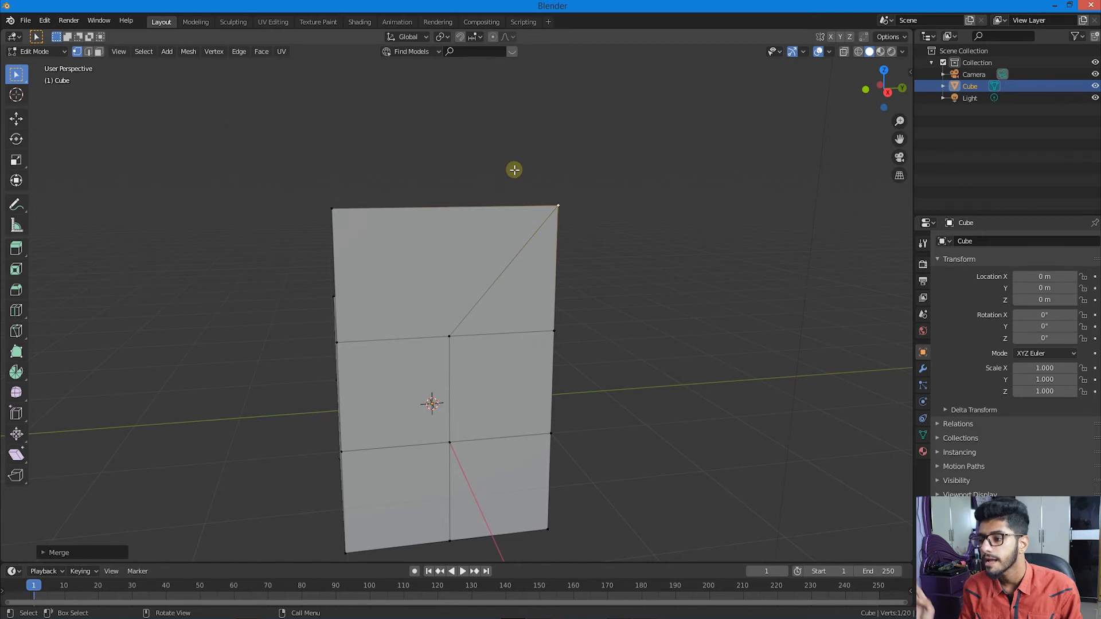
key(ctrl+z)
Step: Merge the same two top vertices using At Last, and undo the merge
key(alt)
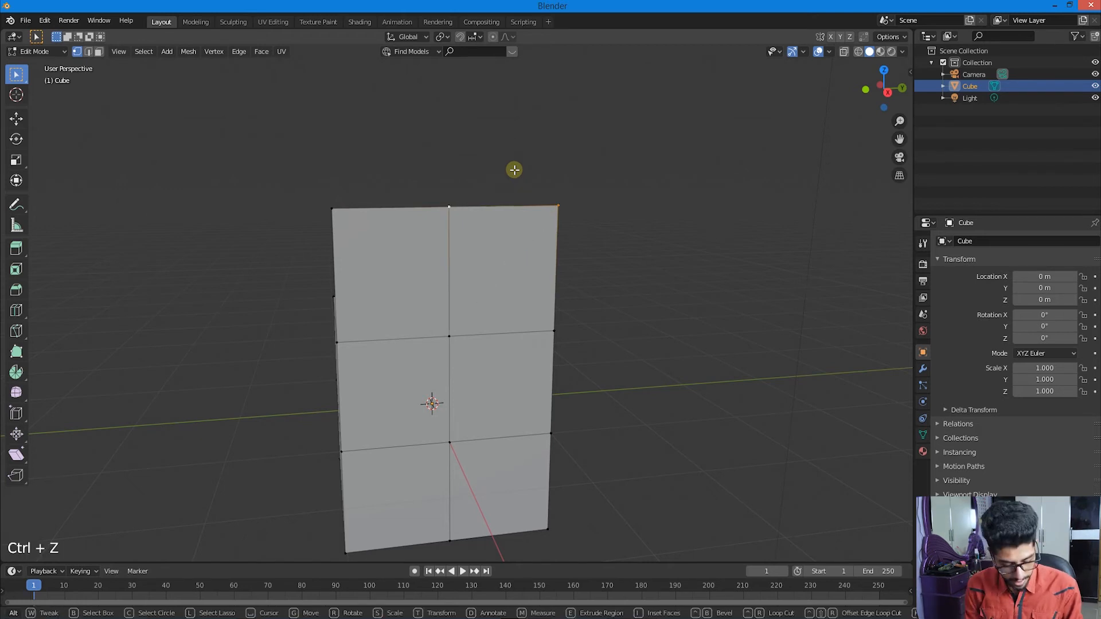
key(alt+m)
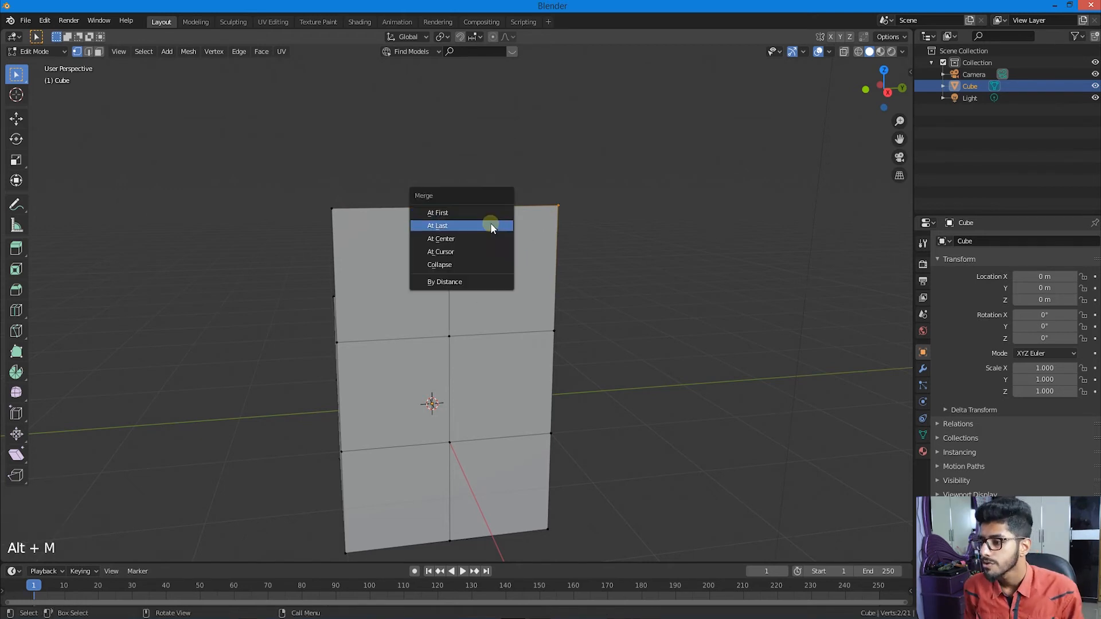
click(491, 224)
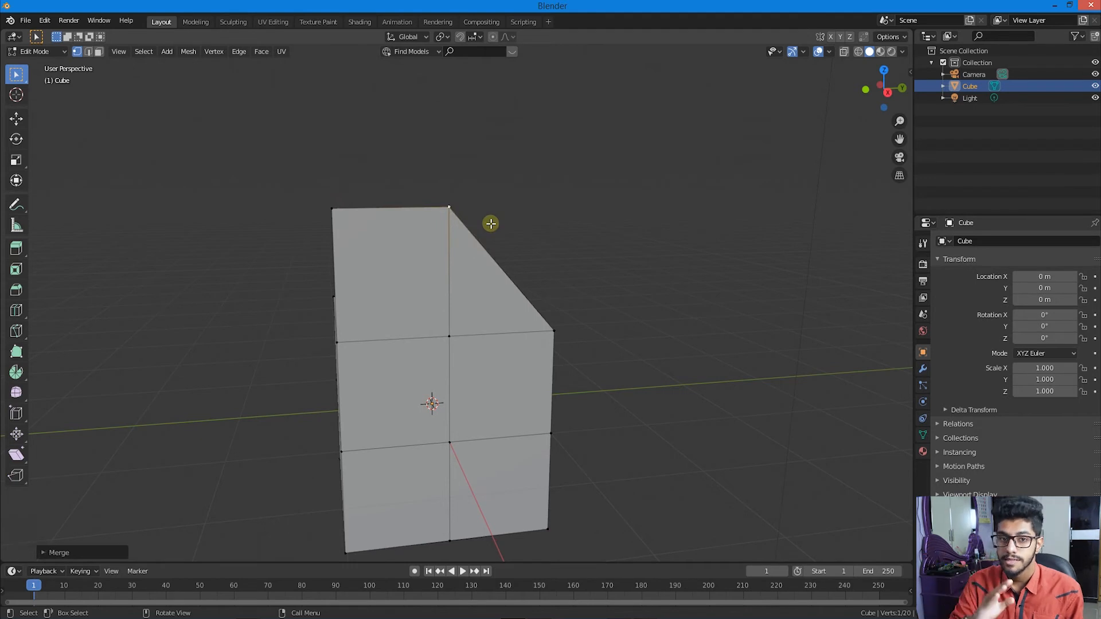
key(ctrl+z)
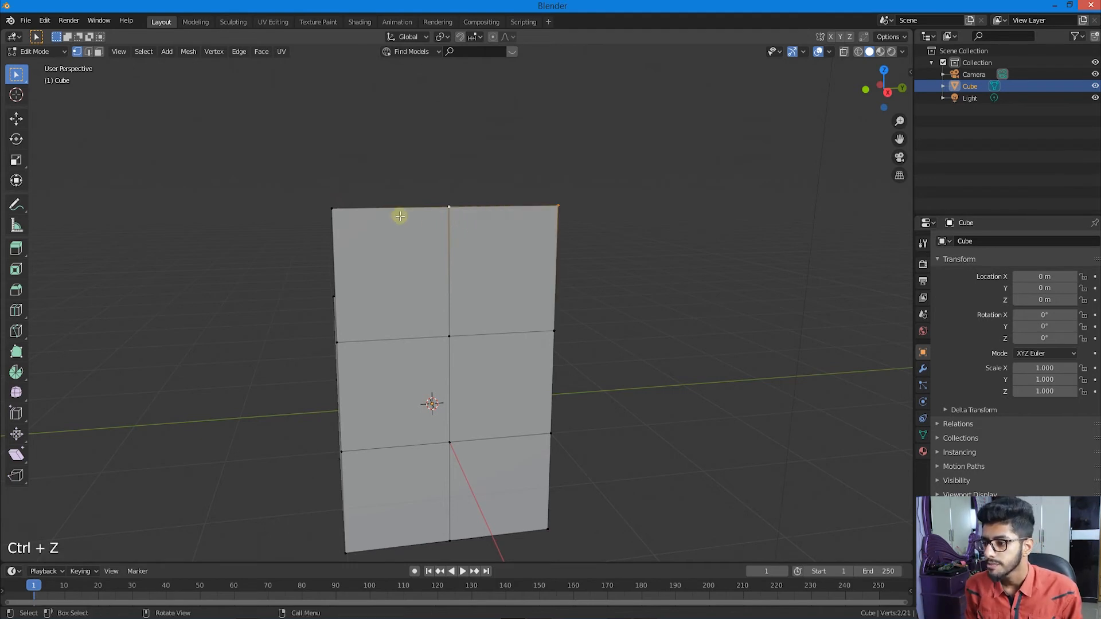
Step: Add the wall's left top corner vertex to the selection, merge all three vertices At Last, and undo the merge
shift+click(331, 209)
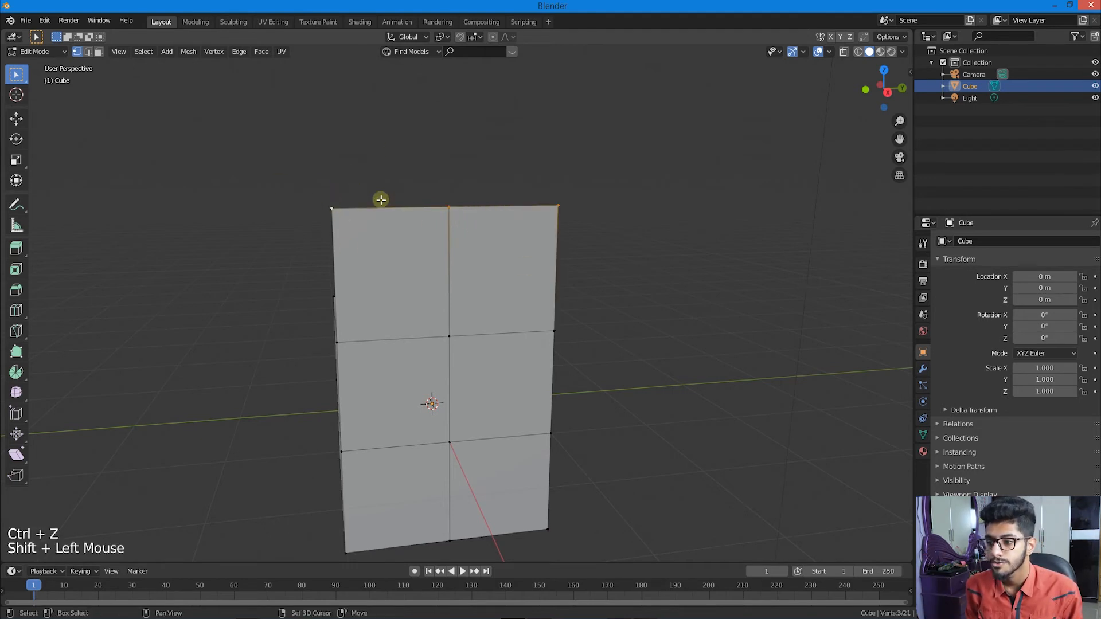
key(alt+m)
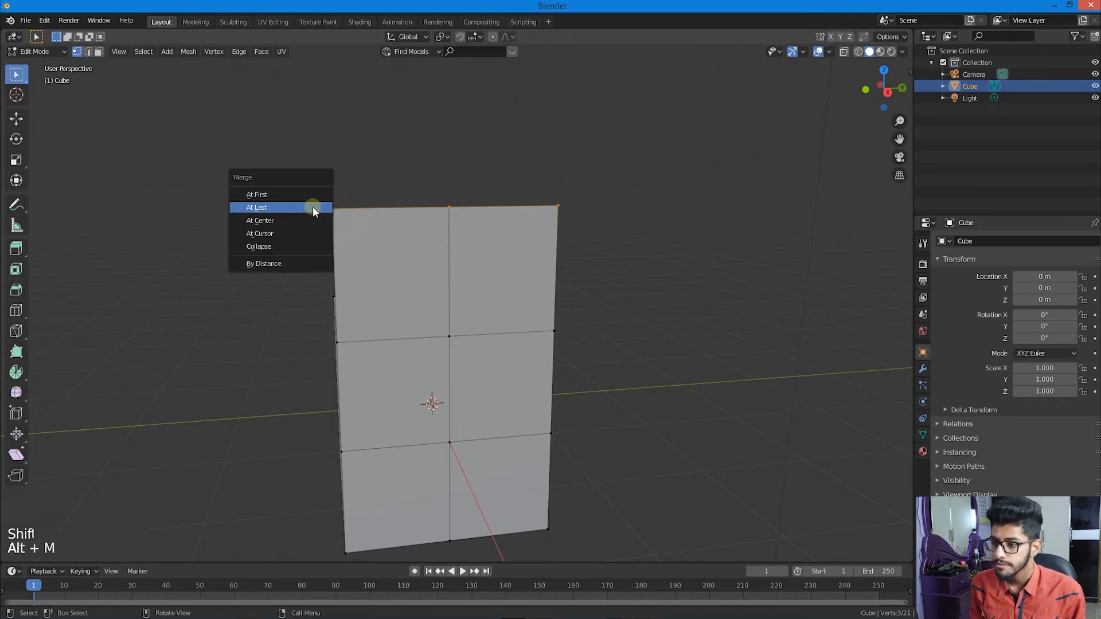
click(312, 206)
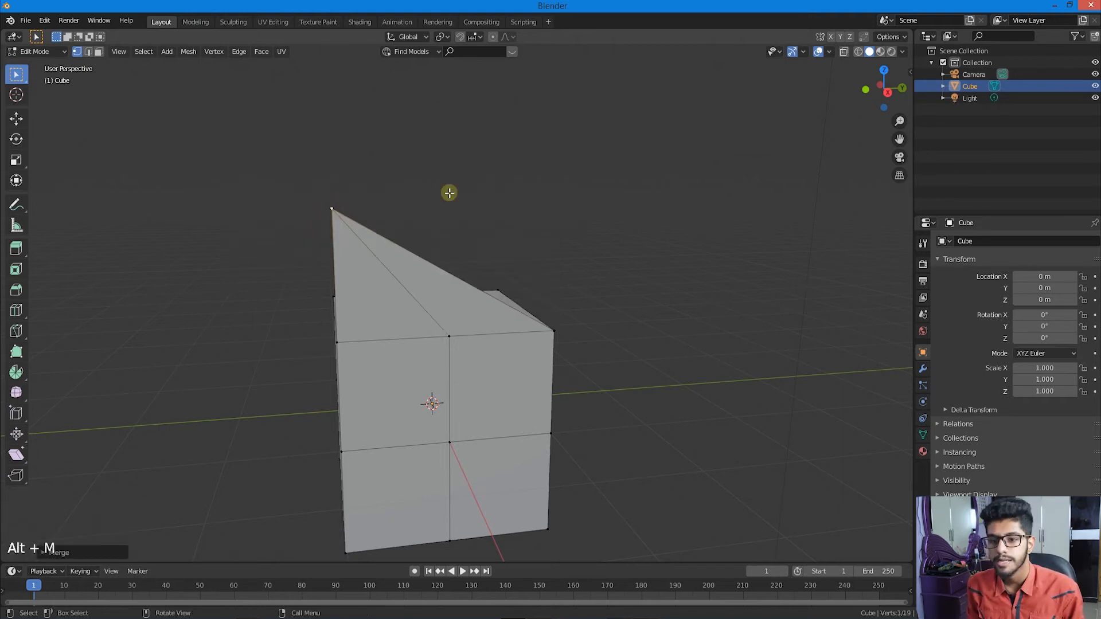
key(ctrl+z)
Step: Reselect the wall's three top vertices ending with the middle one, merge them At Center, and undo the merge
click(459, 223)
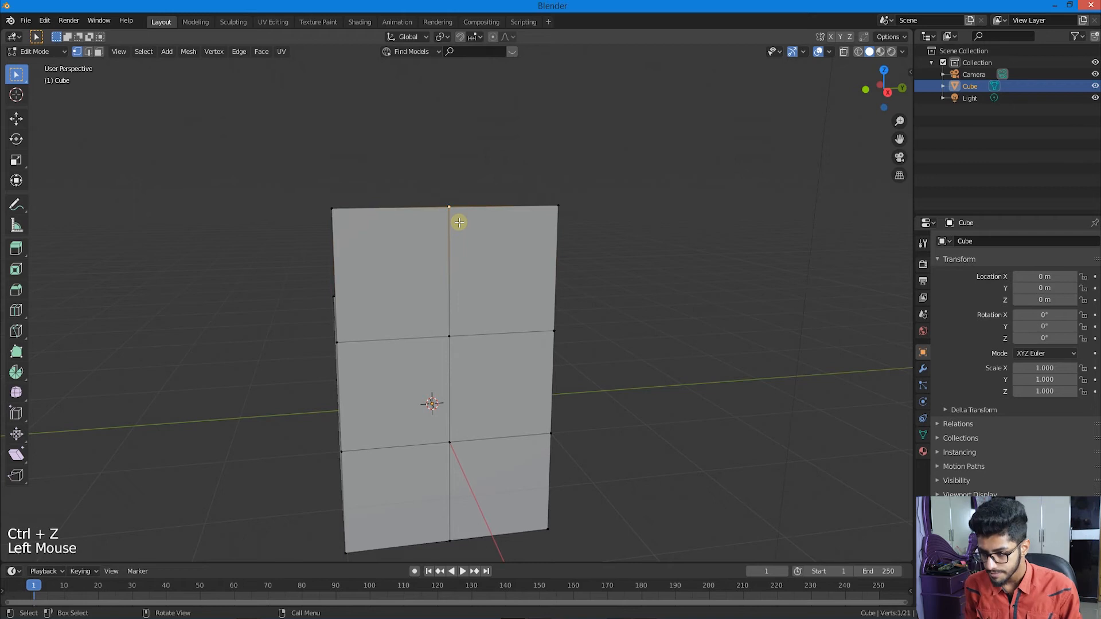
click(331, 210)
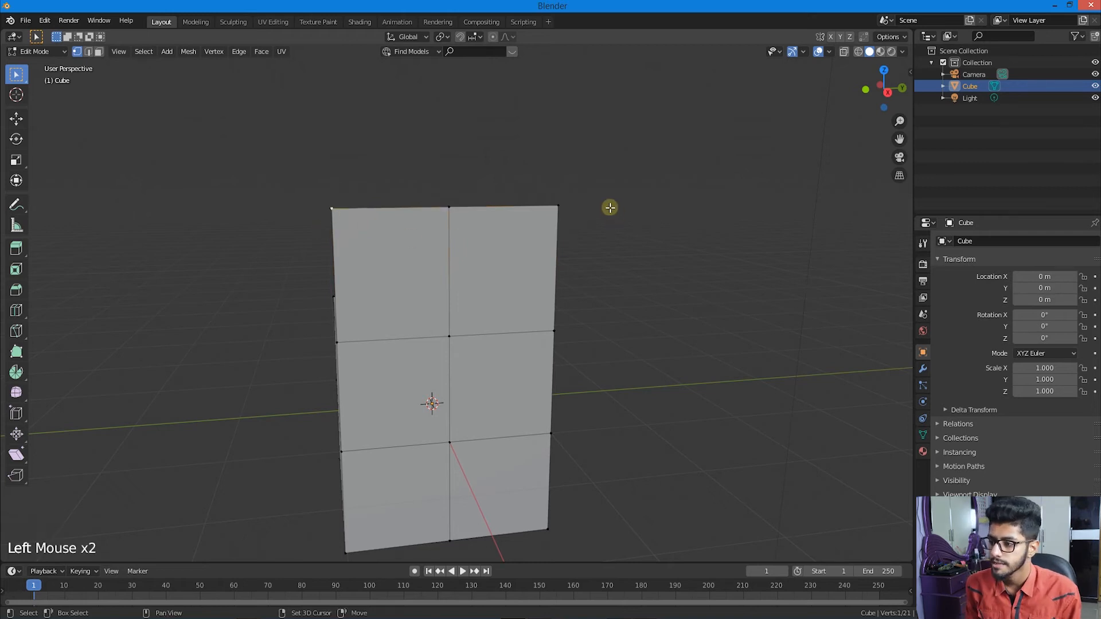
shift+click(557, 204)
shift+click(449, 207)
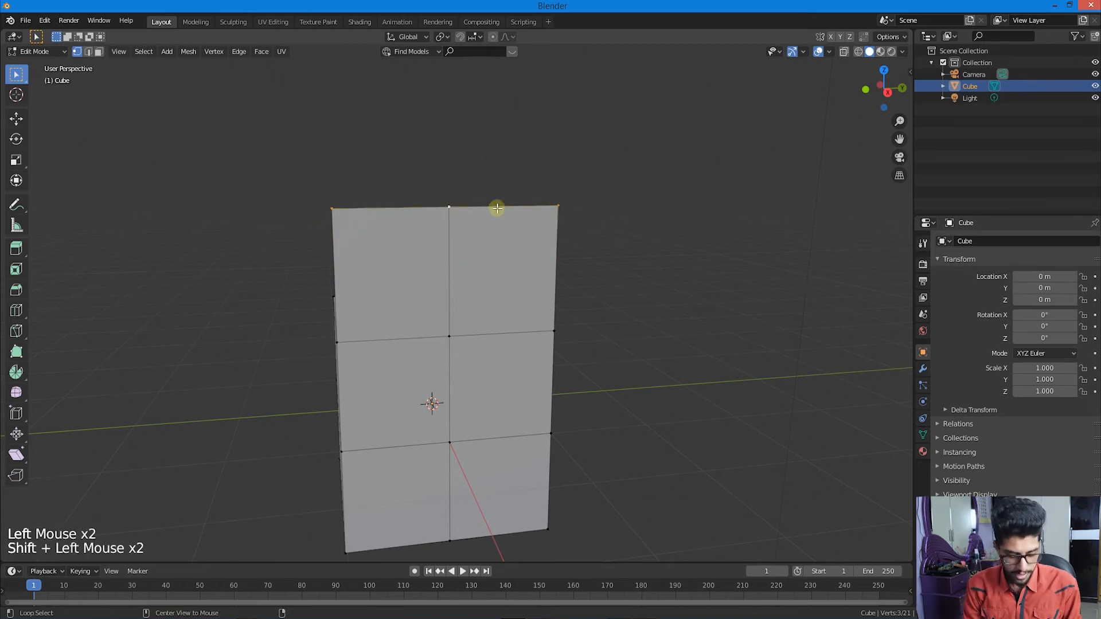
key(alt+m)
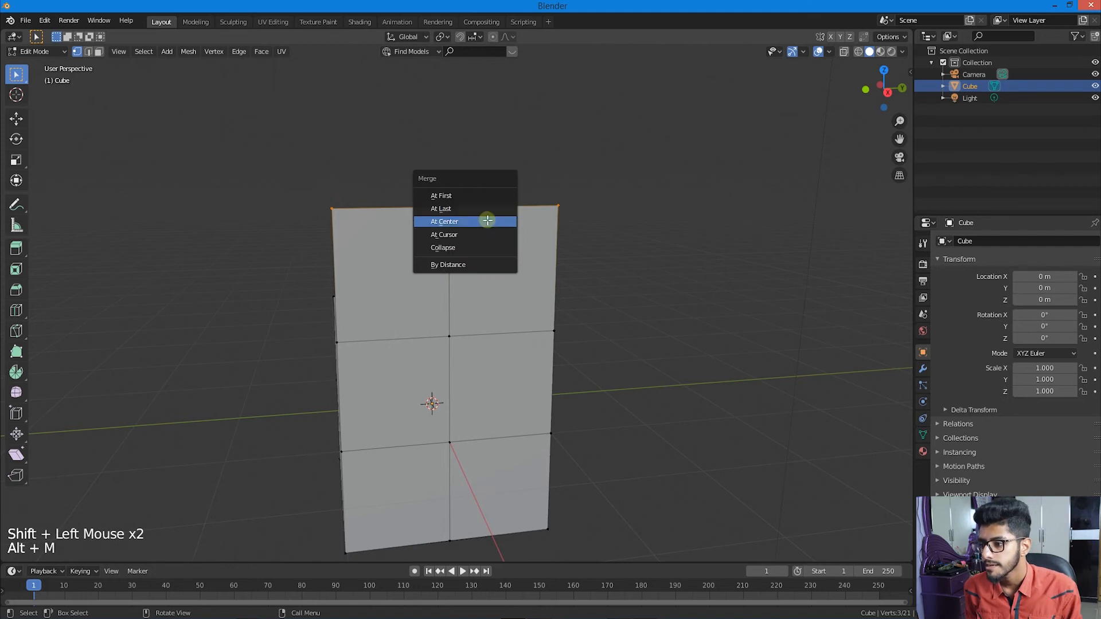
click(487, 221)
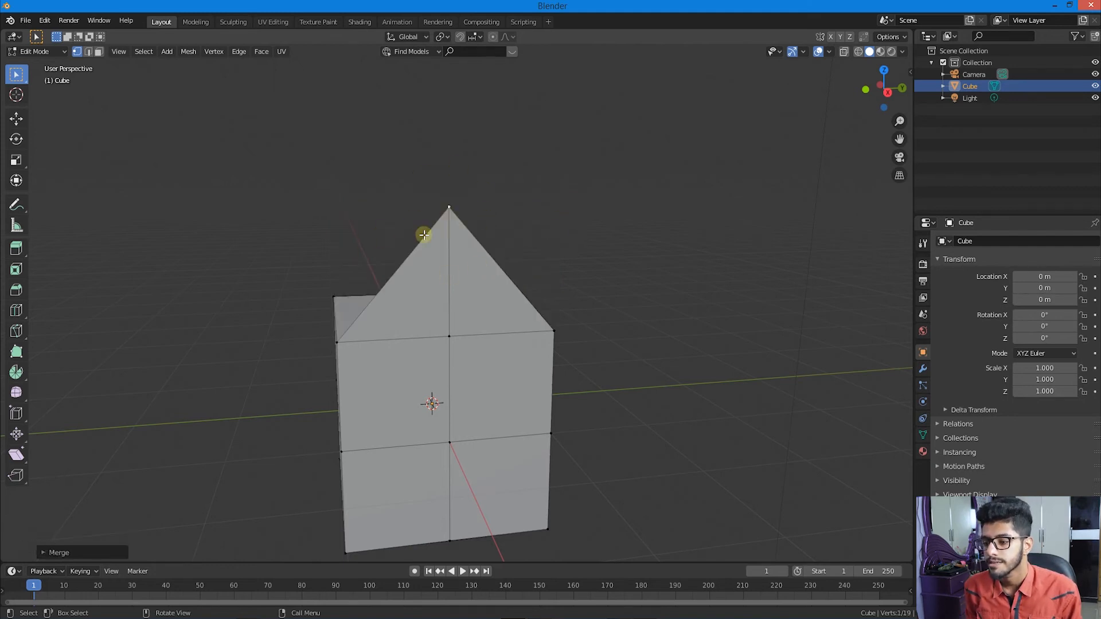
key(ctrl+z)
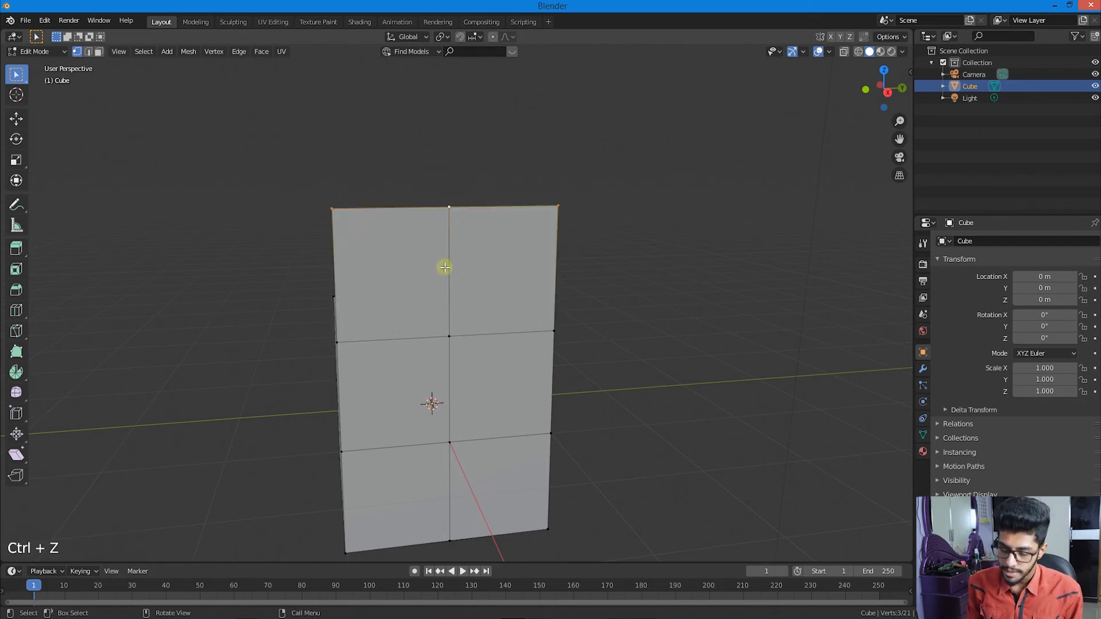
Step: Reposition the 3D cursor at several spots around the cube, ending in the empty space beside the raised wall
key(alt+m)
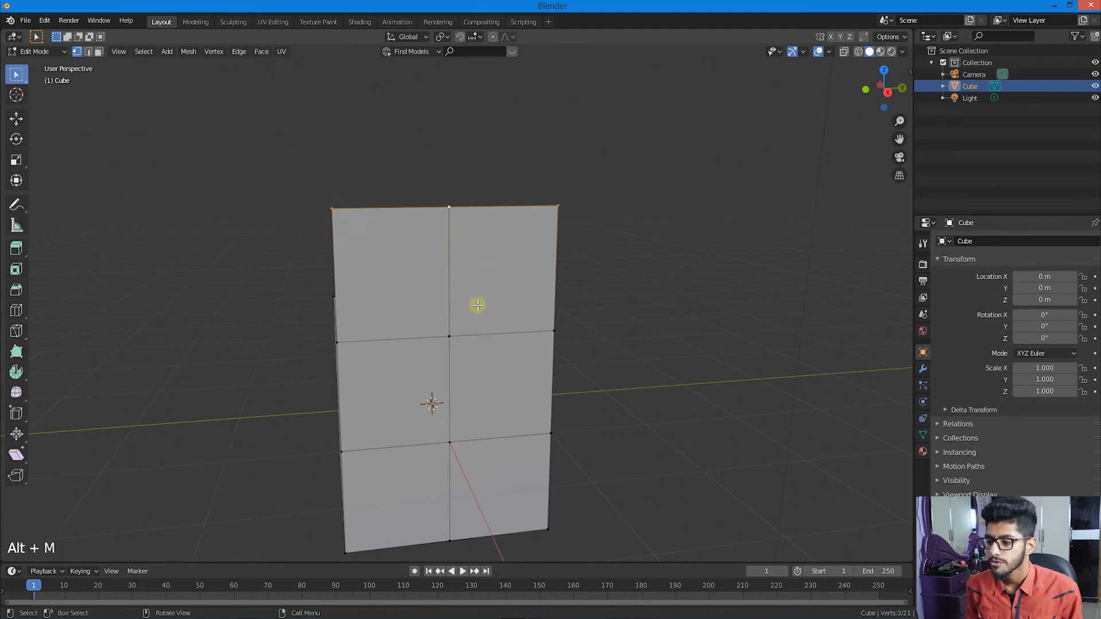
middle_drag(551, 295, 563, 369)
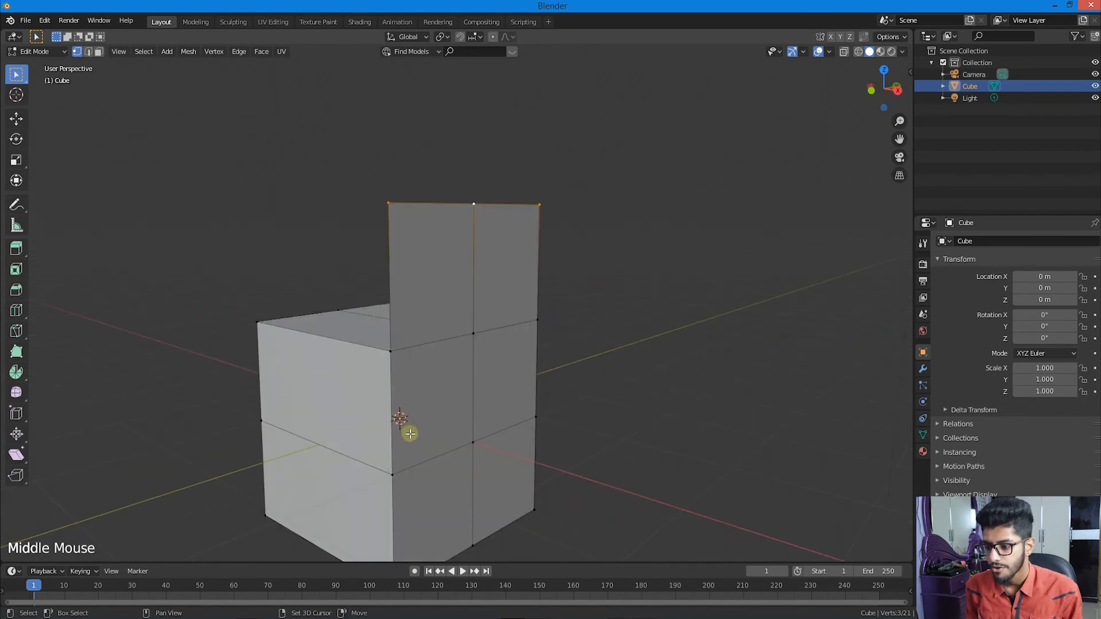
shift+middle_drag(405, 433, 388, 396)
scroll(326, 396, up, 2)
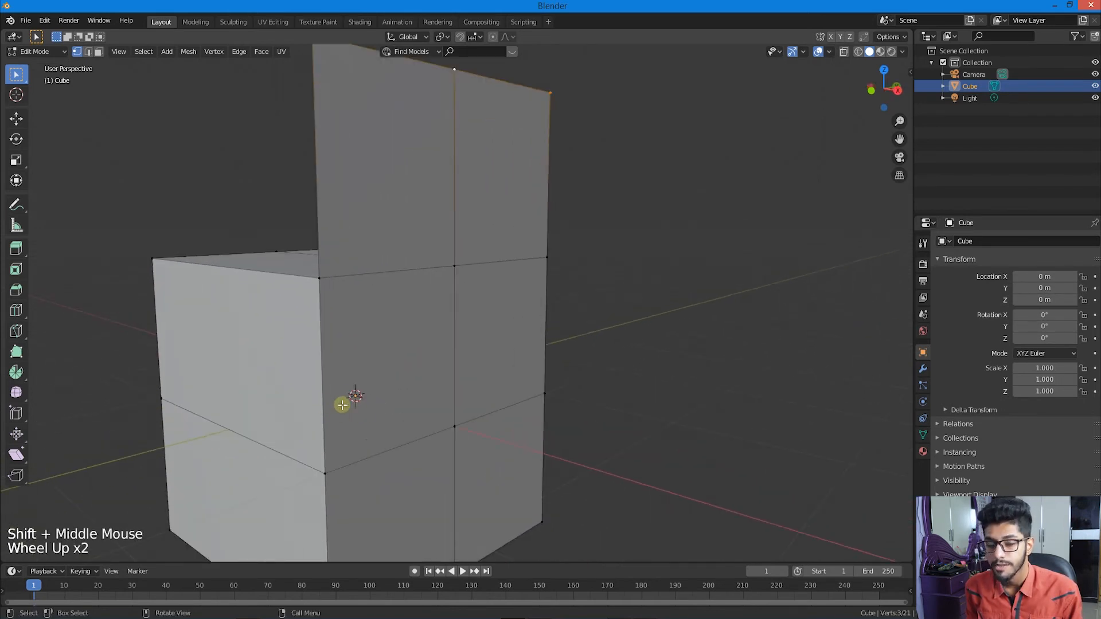
scroll(442, 312, down, 2)
shift+middle_drag(443, 312, 370, 399)
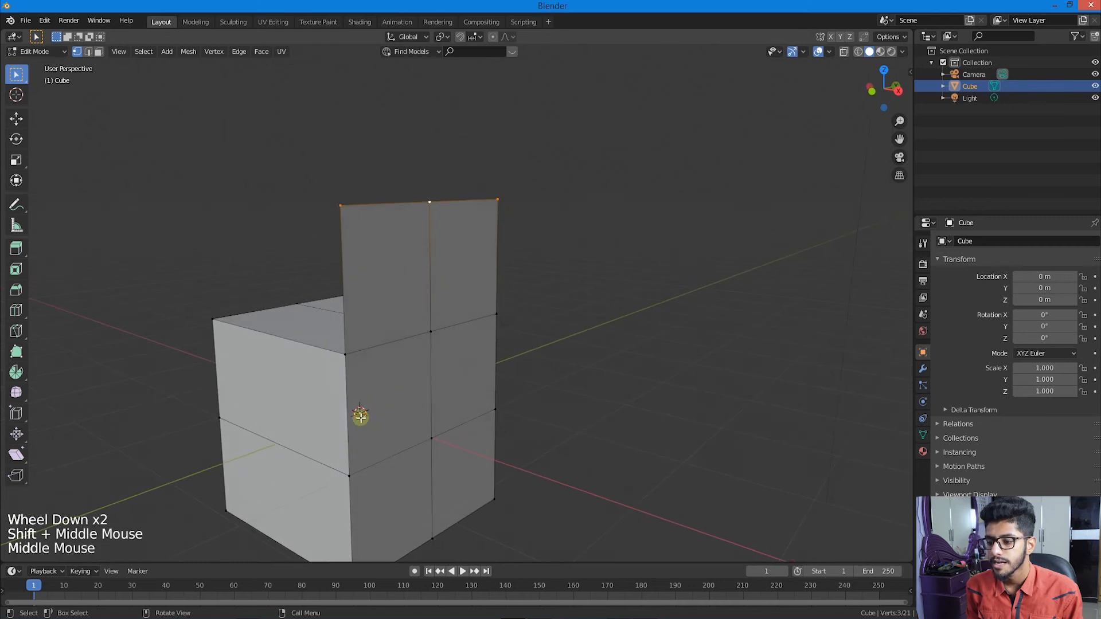
shift+right_click(678, 210)
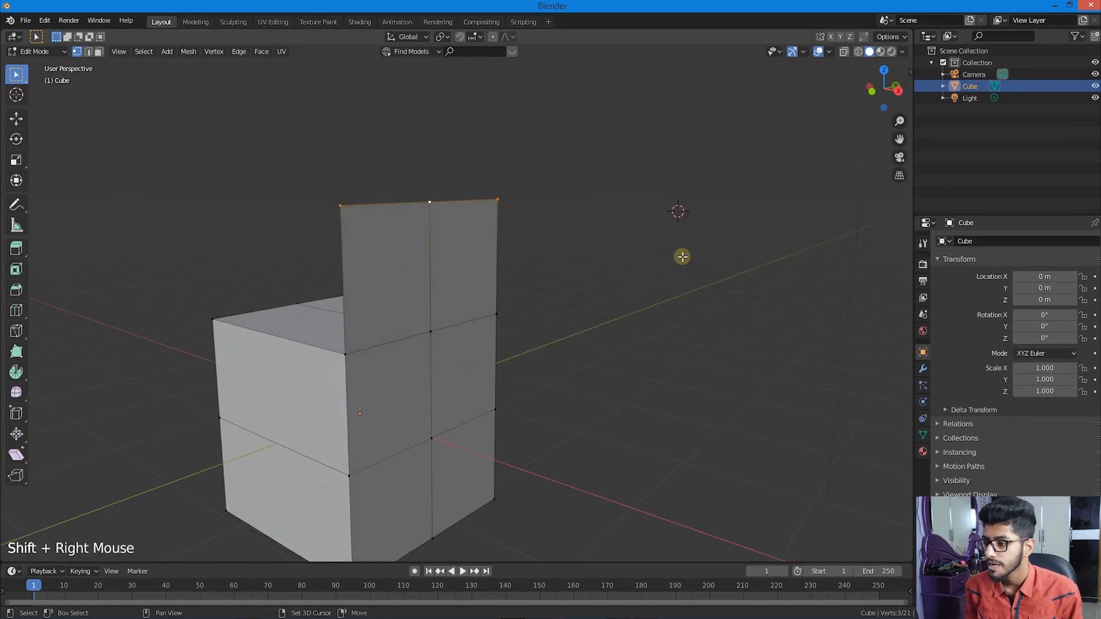
shift+right_click(577, 119)
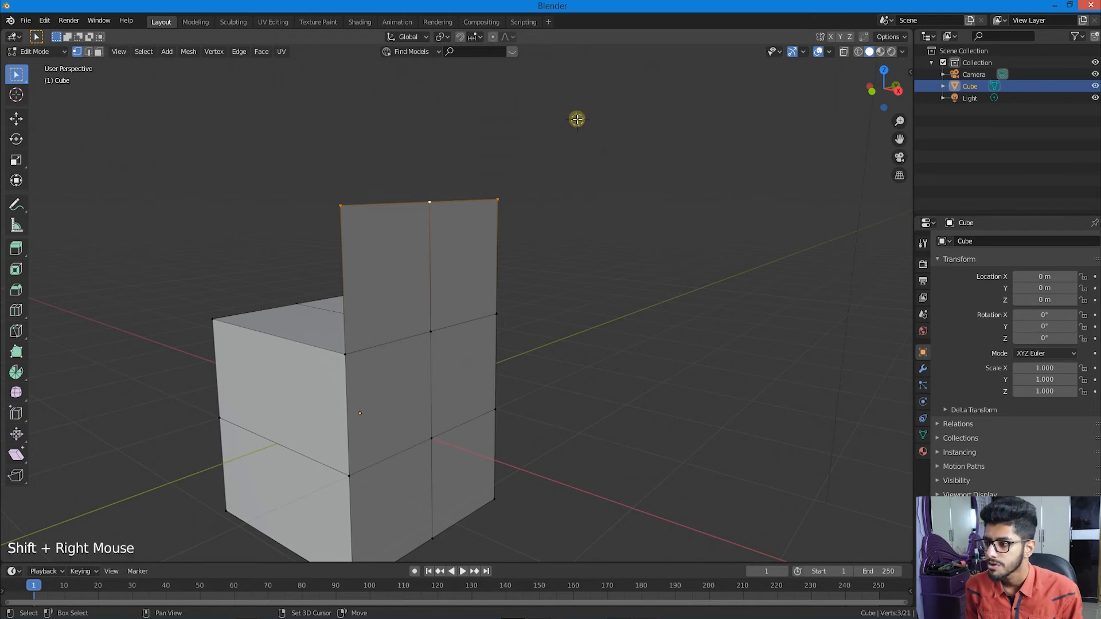
shift+right_click(201, 193)
shift+right_click(181, 225)
shift+right_click(376, 139)
shift+right_click(614, 188)
shift+right_click(626, 298)
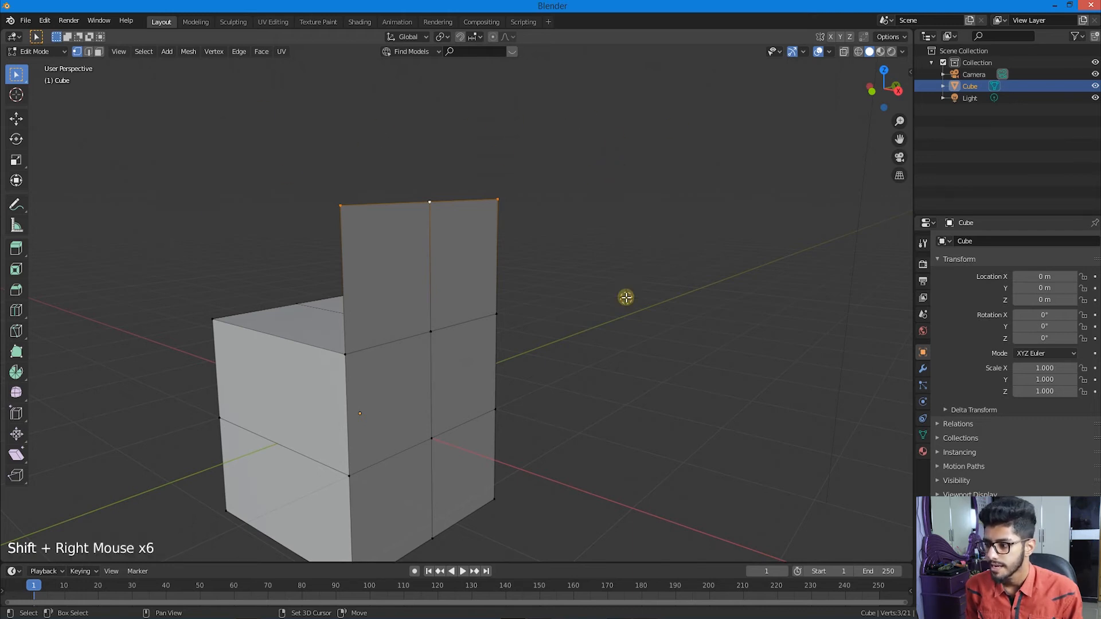
Step: Merge the wall's three top vertices At Cursor, and undo the merge
key(alt+m)
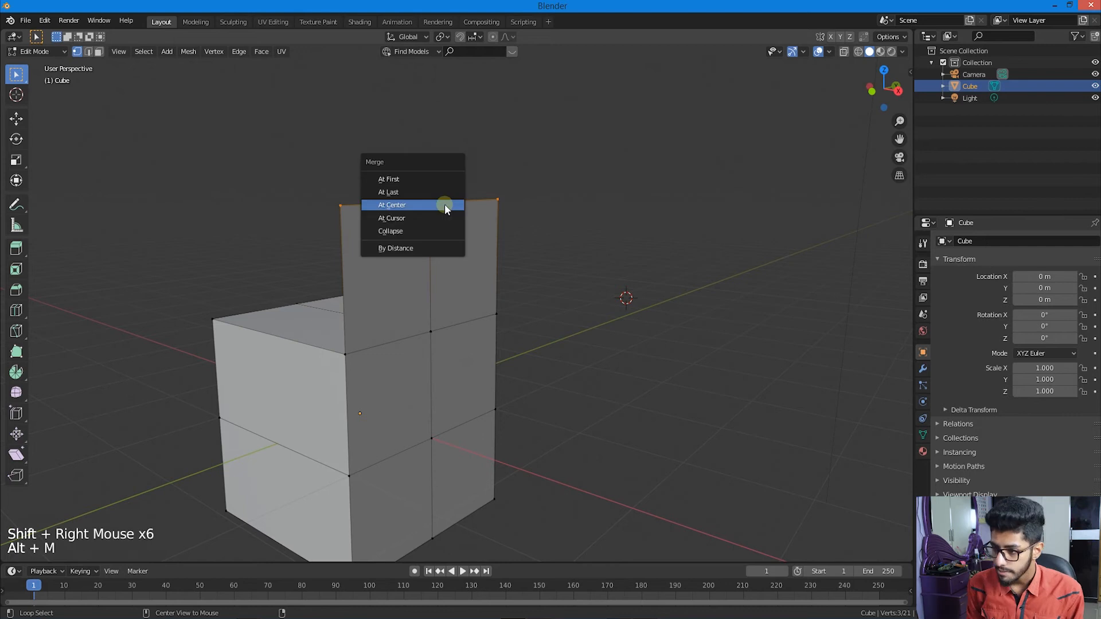
click(435, 216)
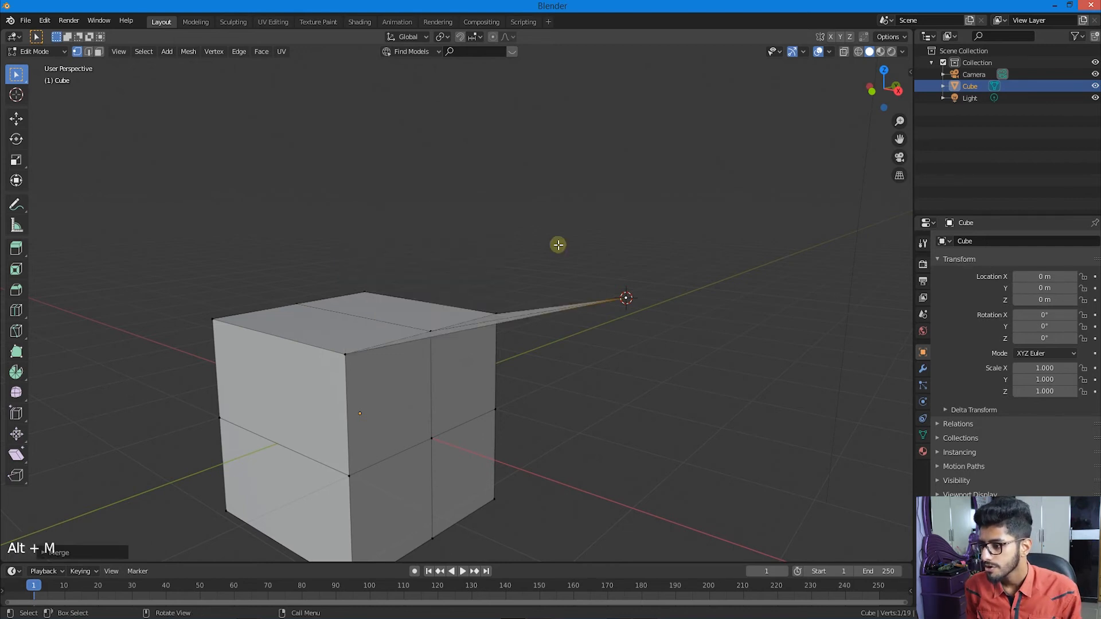
middle_drag(632, 310, 607, 341)
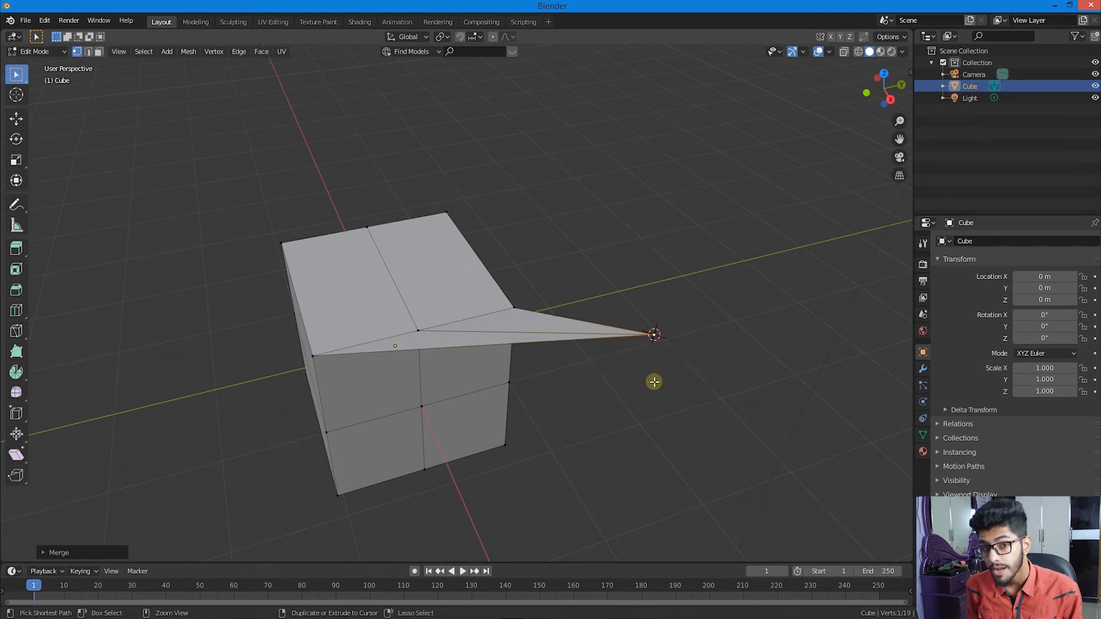
key(ctrl+z)
Step: Merge the wall's three top vertices By Distance, and clear the whole mesh selection
middle_drag(529, 293, 507, 271)
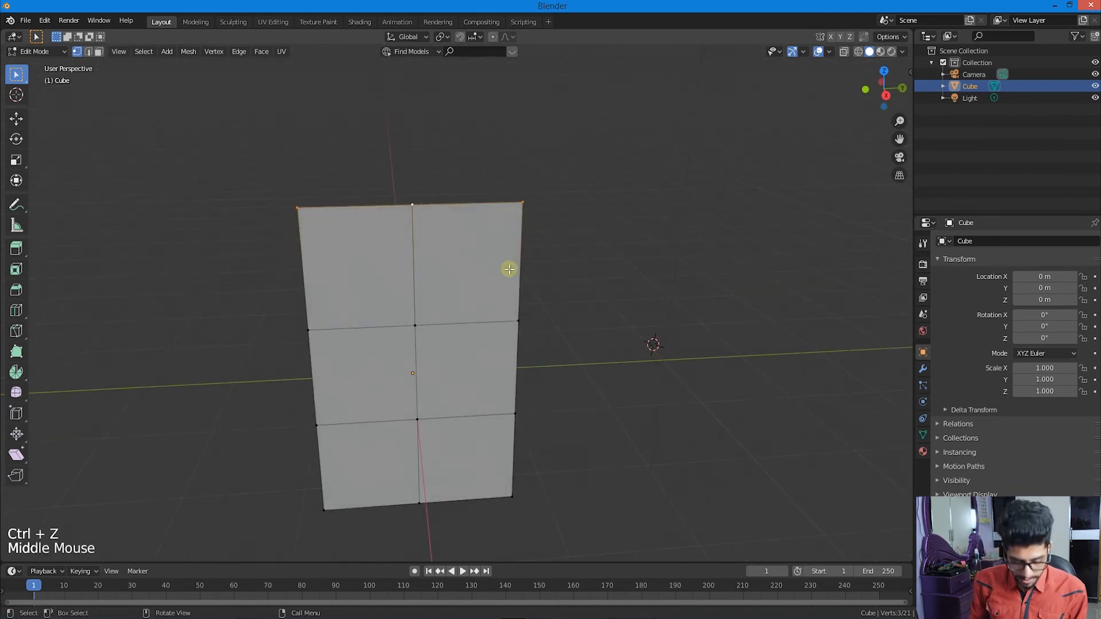
key(alt+m)
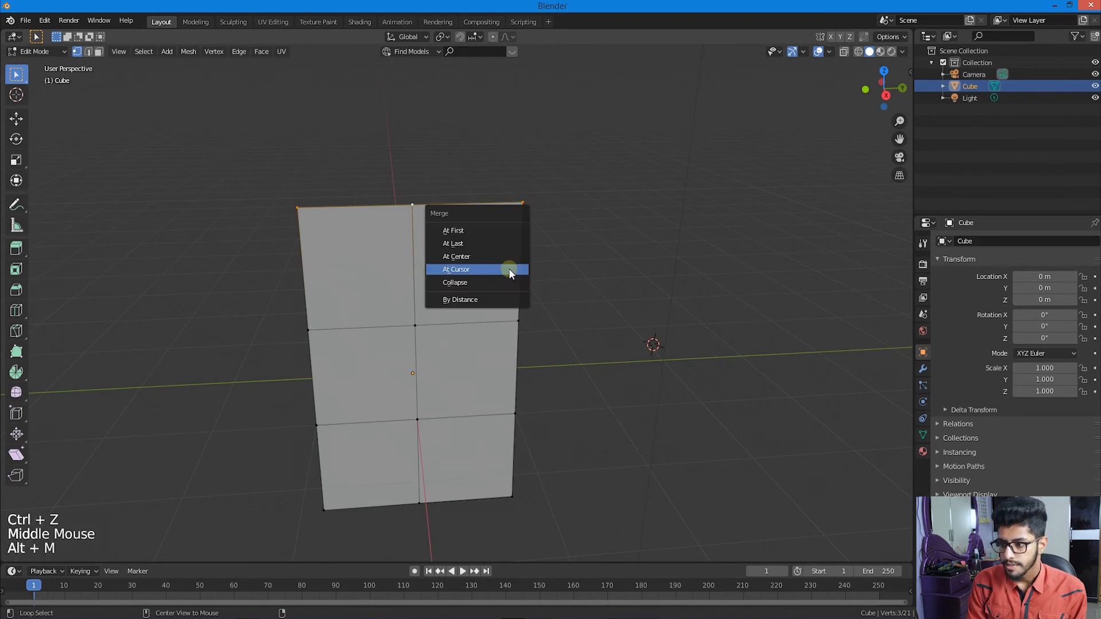
click(498, 297)
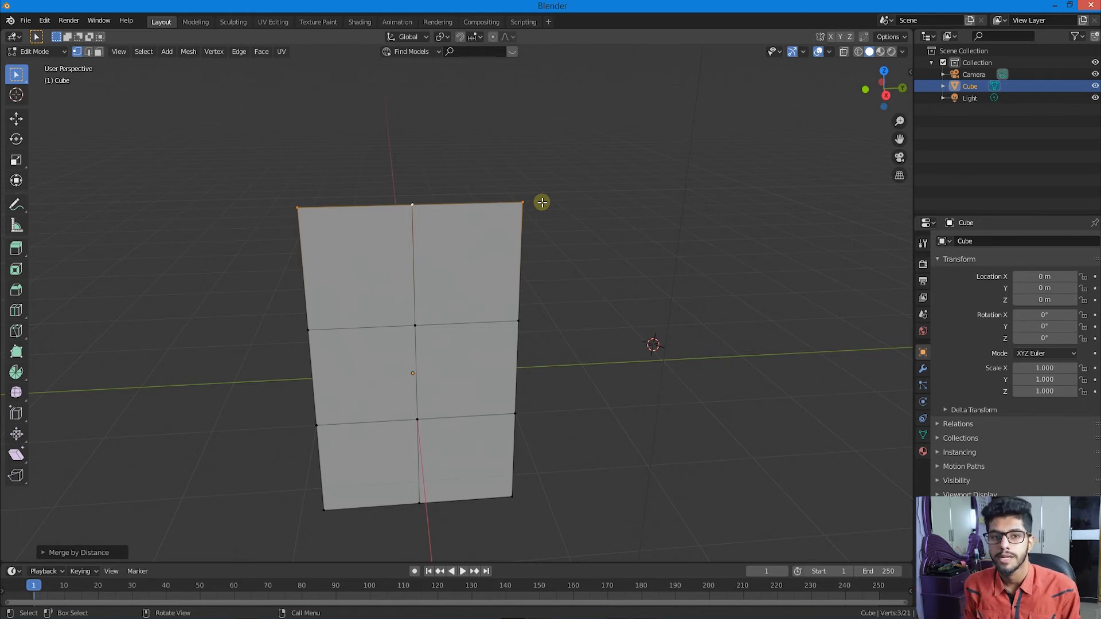
key(a)
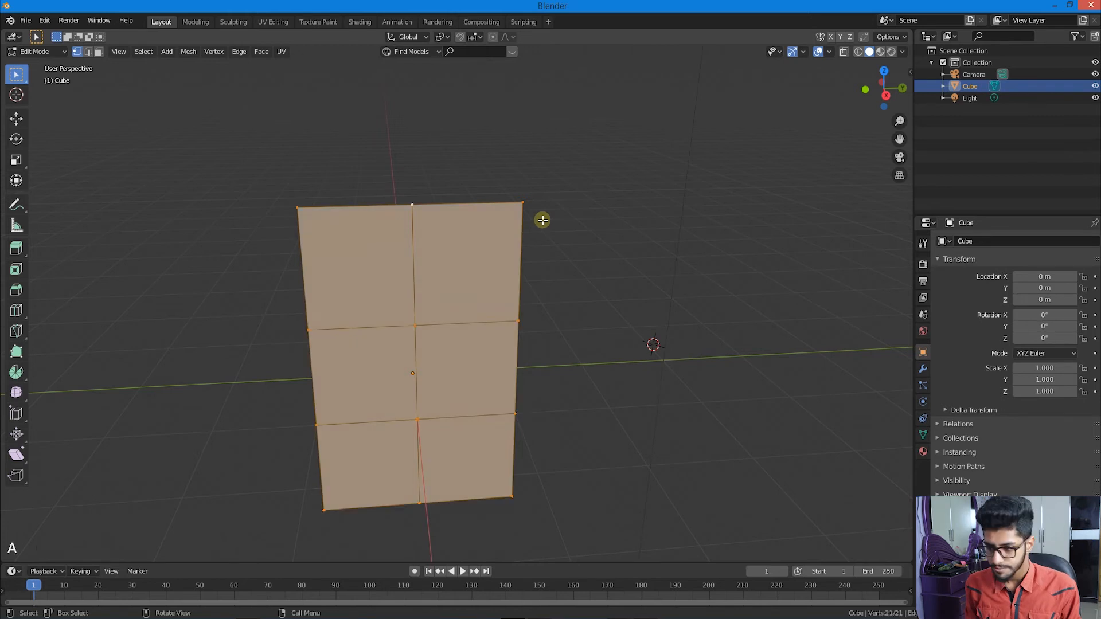
key(alt+a)
Step: Select the horizontal edge loop running around the middle of the cube
middle_drag(540, 219, 448, 328)
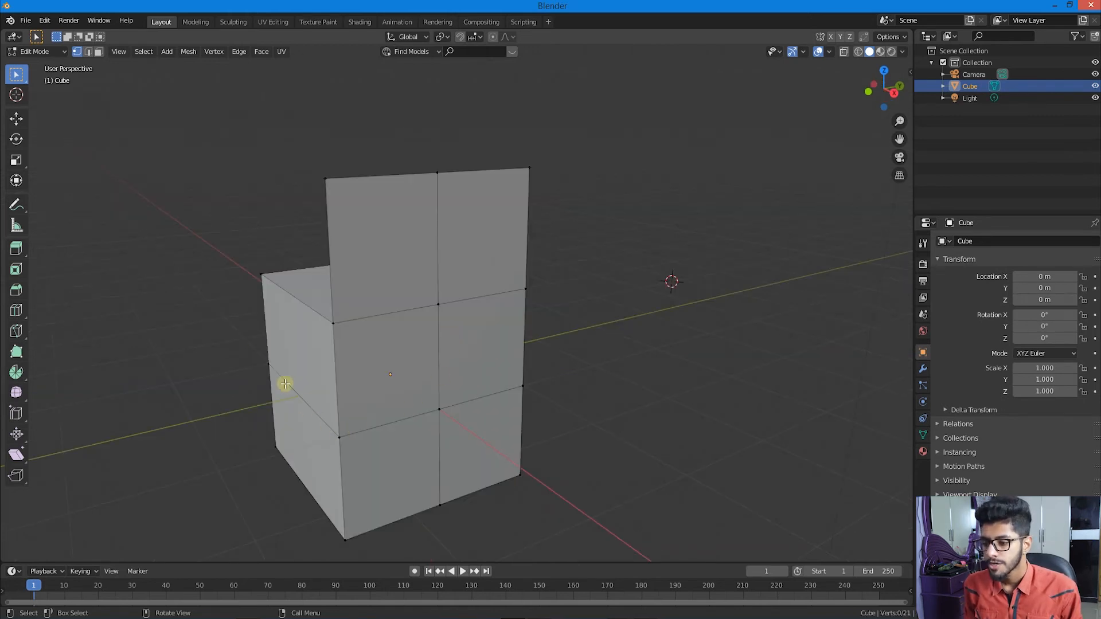
middle_drag(319, 430, 487, 403)
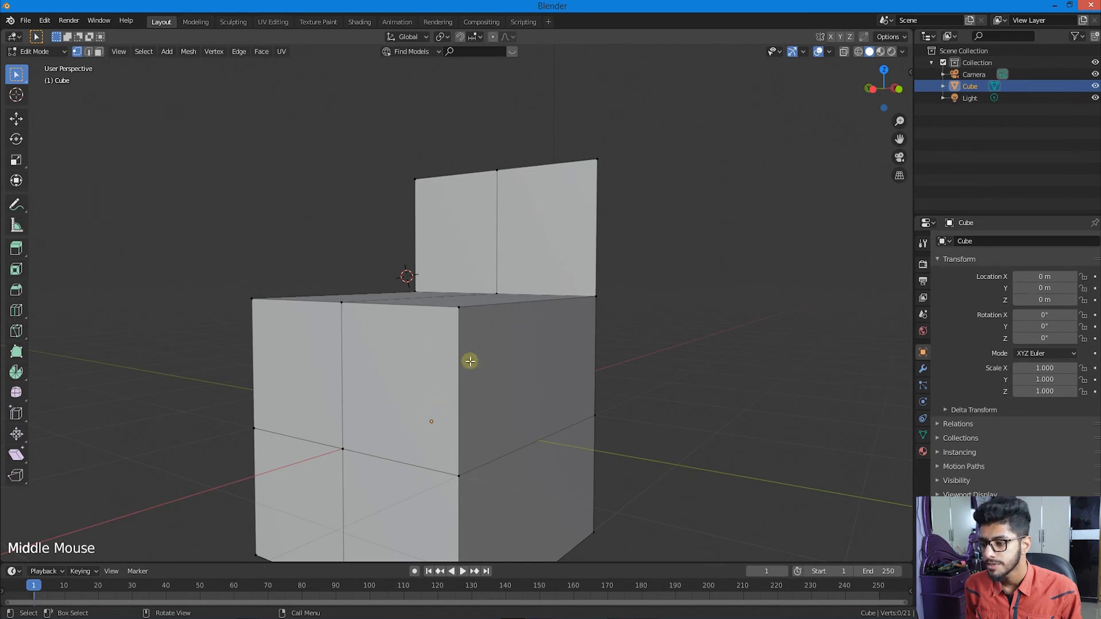
scroll(472, 392, down, 1)
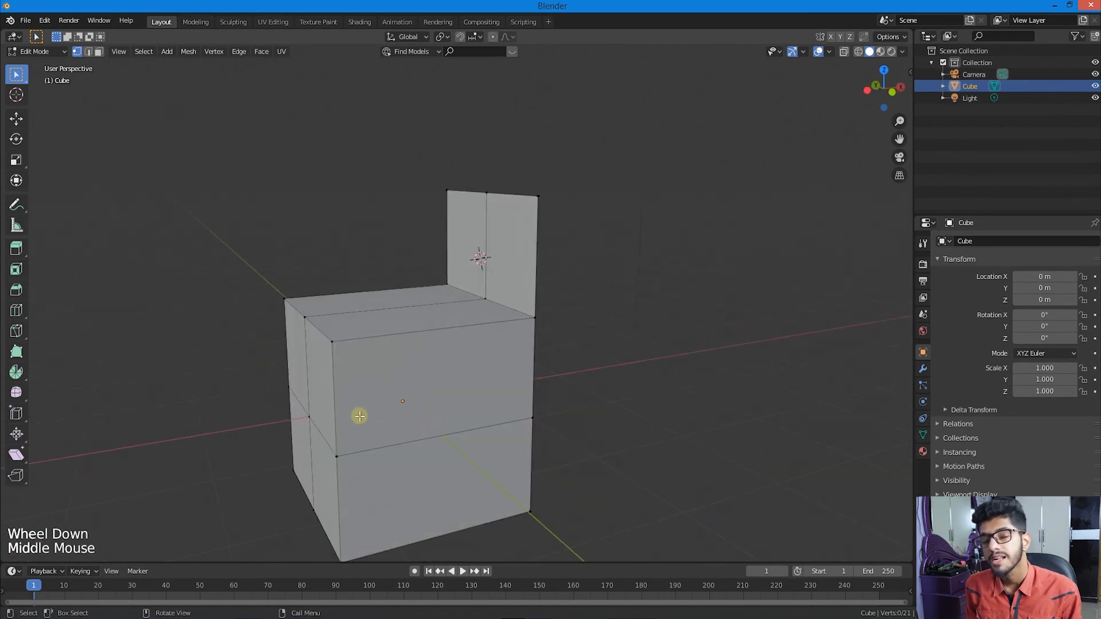
middle_drag(492, 430, 389, 420)
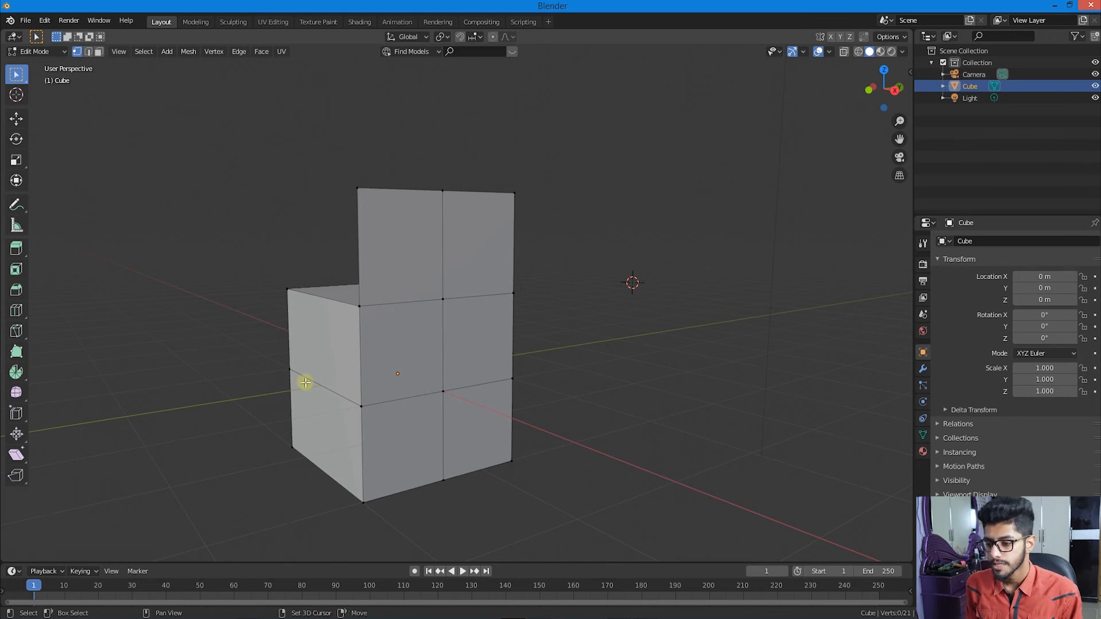
alt+shift+right_click(400, 401)
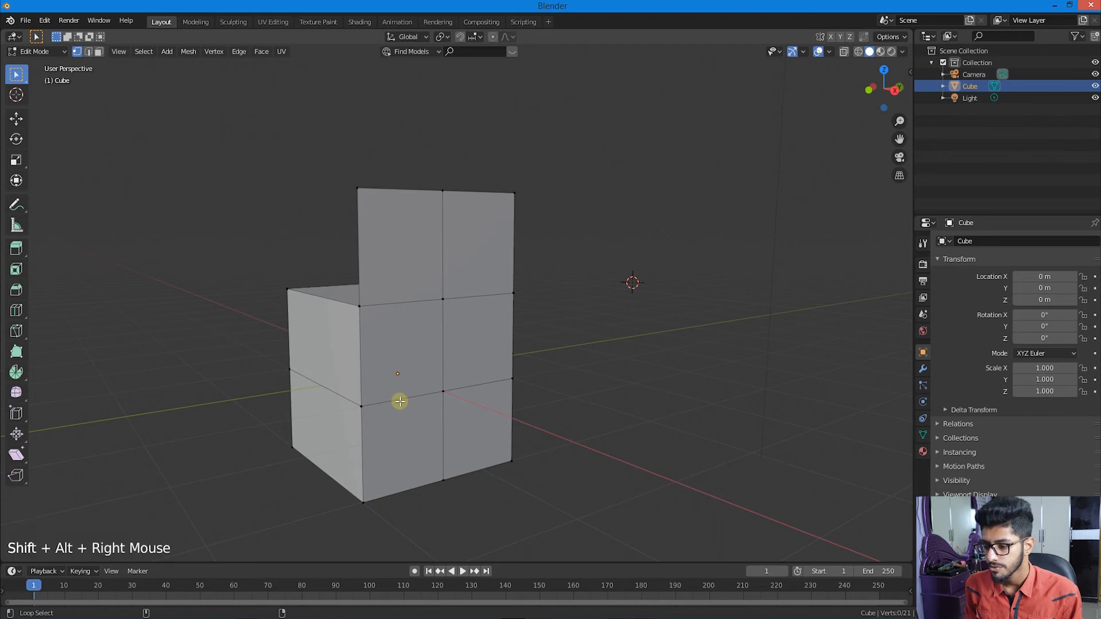
alt+shift+click(400, 401)
middle_drag(398, 400, 345, 411)
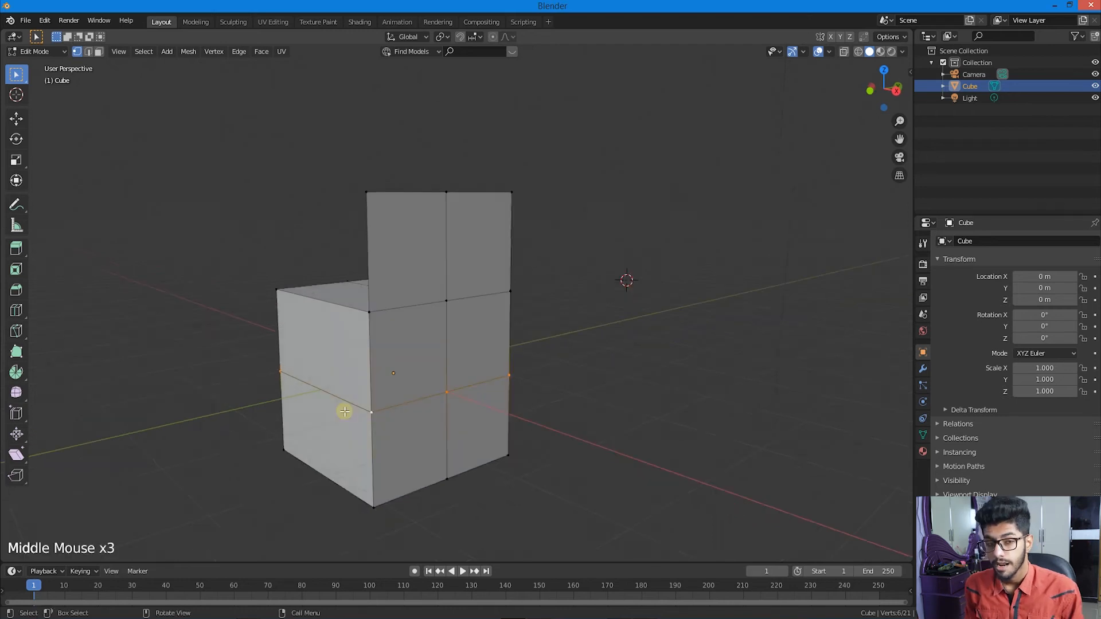
Step: Try an edge slide of the cube's middle loop along its vertical edges, and cancel it
key(g)
key(g)
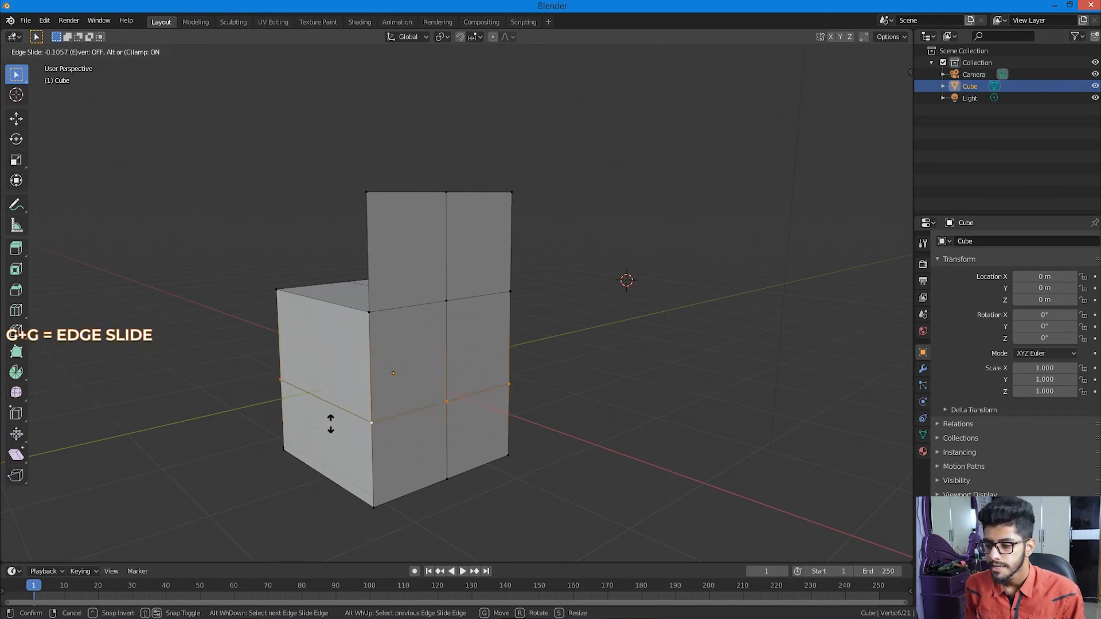
right_click(340, 476)
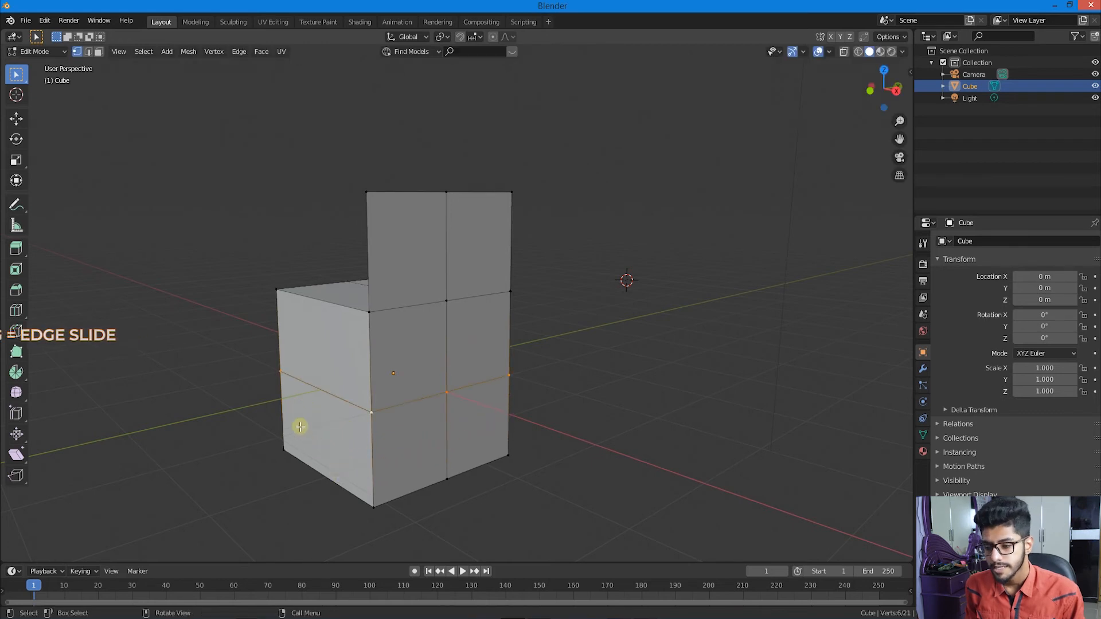
Step: Try moving the middle loop along the Z axis and edge-sliding it for comparison, cancelling both
key(g)
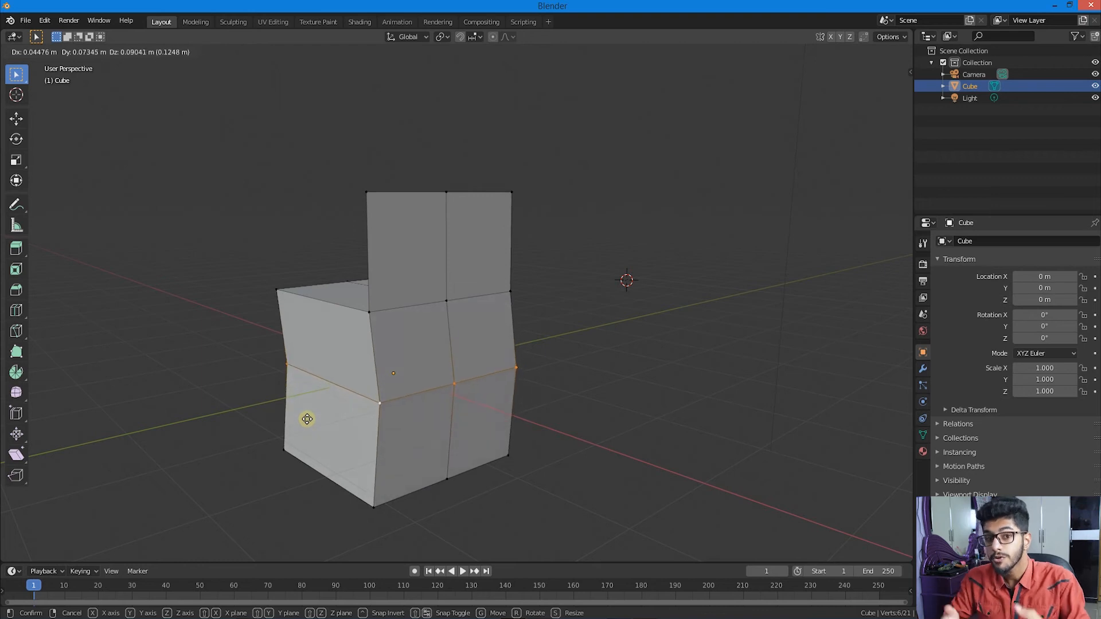
key(z)
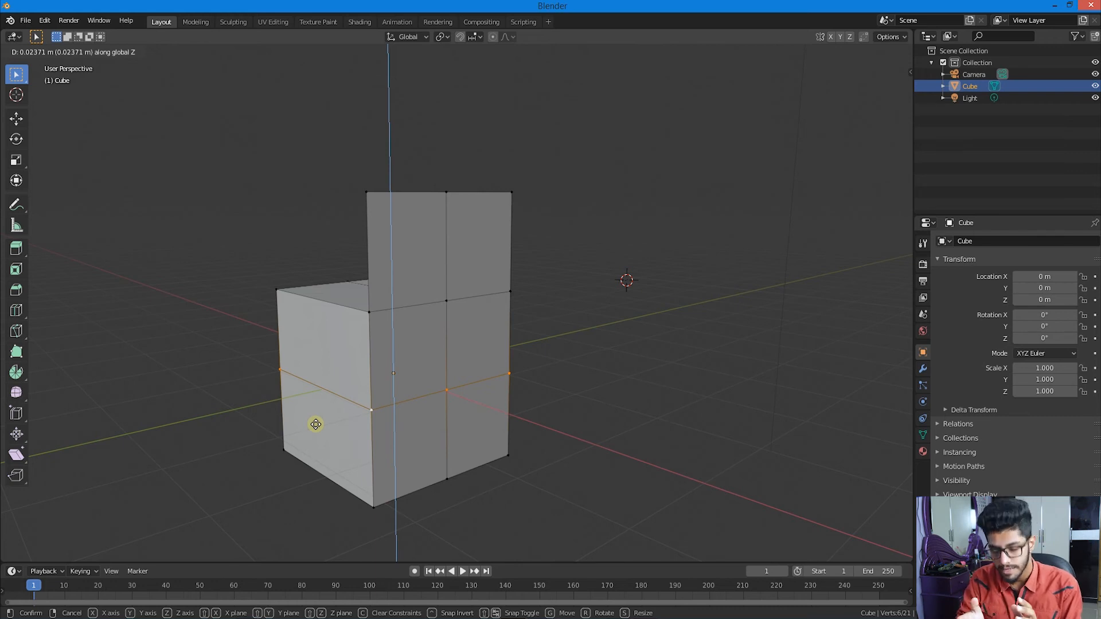
click(316, 424)
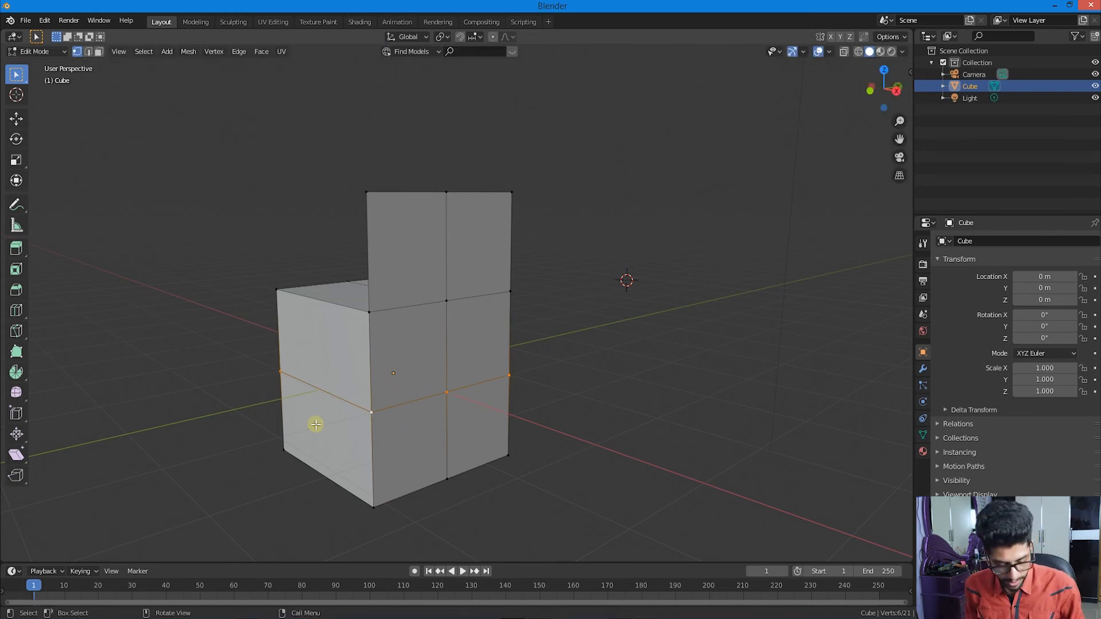
key(g)
key(g)
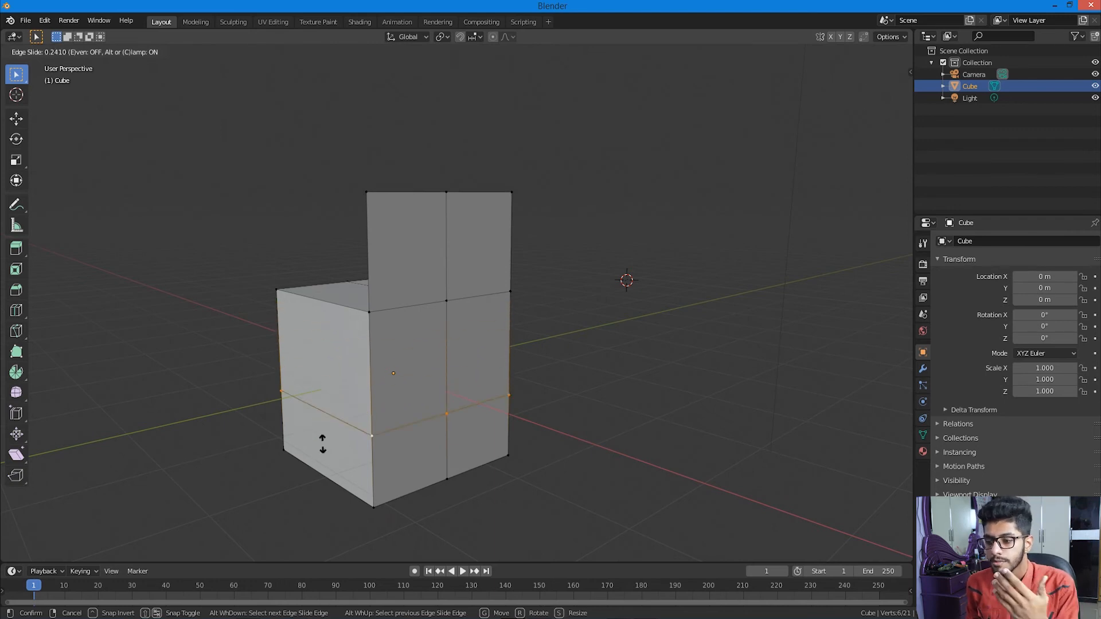
right_click(324, 474)
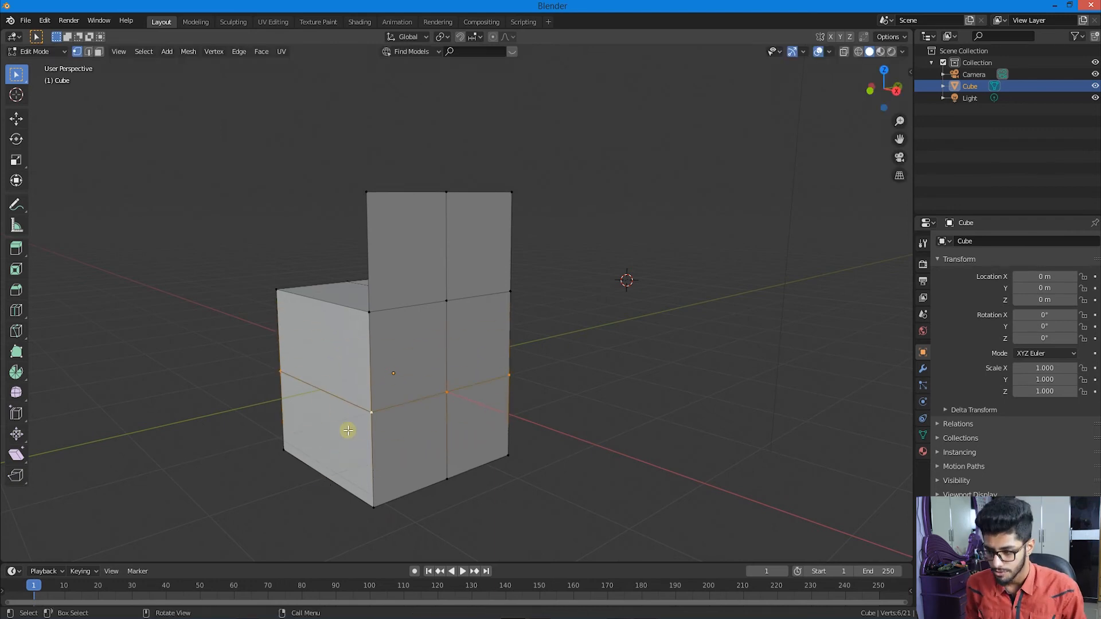
Step: Box-select every vertex above the middle loop, including hidden ones, and move them sideways to slant the cube's upper half
scroll(372, 401, down, 2)
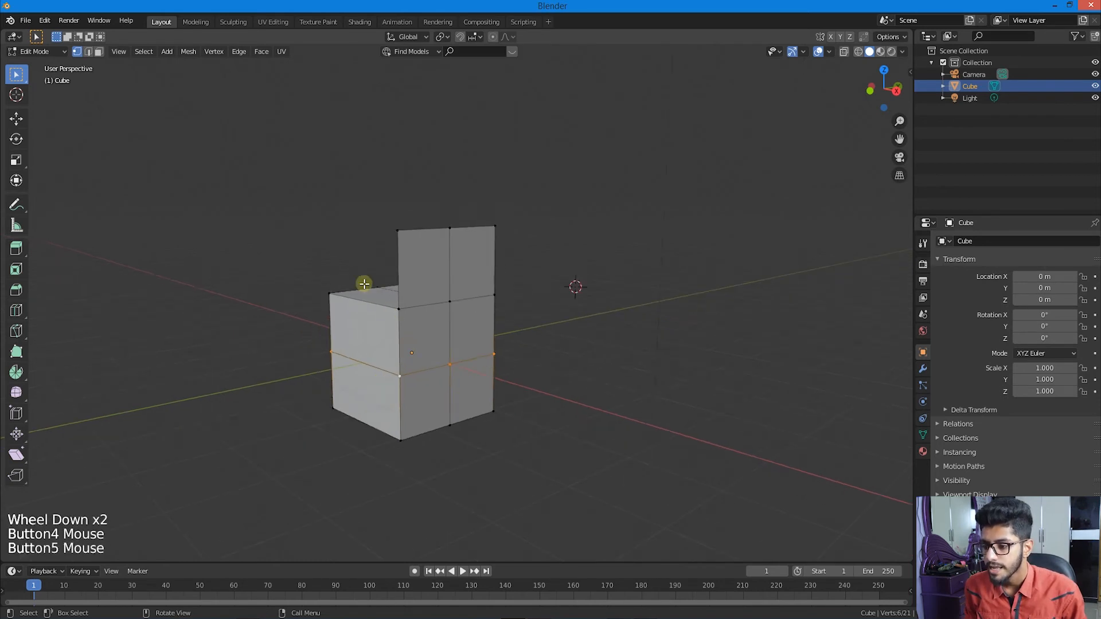
key(z)
key(b)
key(a)
key(a)
key(a)
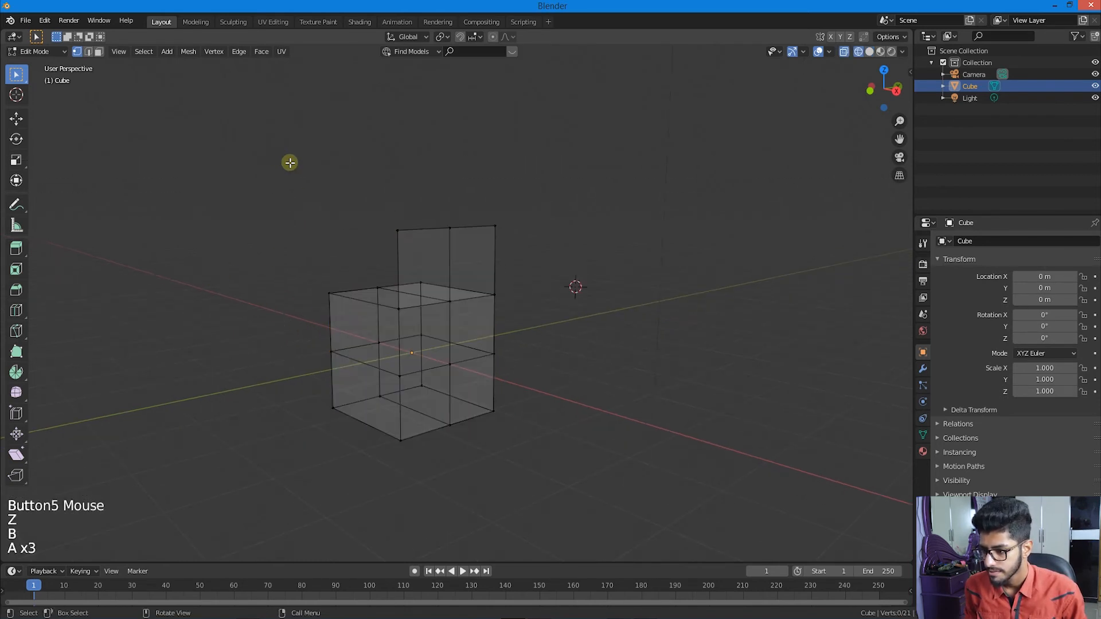
key(b)
drag(289, 163, 577, 326)
key(z)
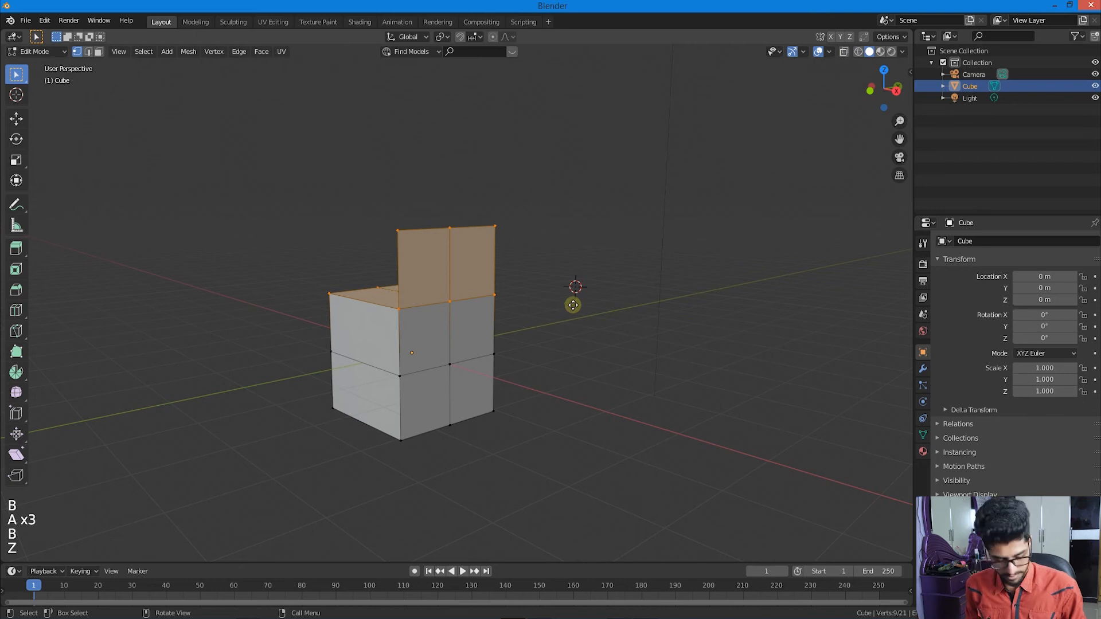
key(g)
Step: Reselect only the middle edge loop and try an edge slide along the slanted sides, leaving it in place
middle_drag(716, 344, 462, 376)
key(a)
key(a)
key(a)
alt+shift+click(442, 374)
key(g)
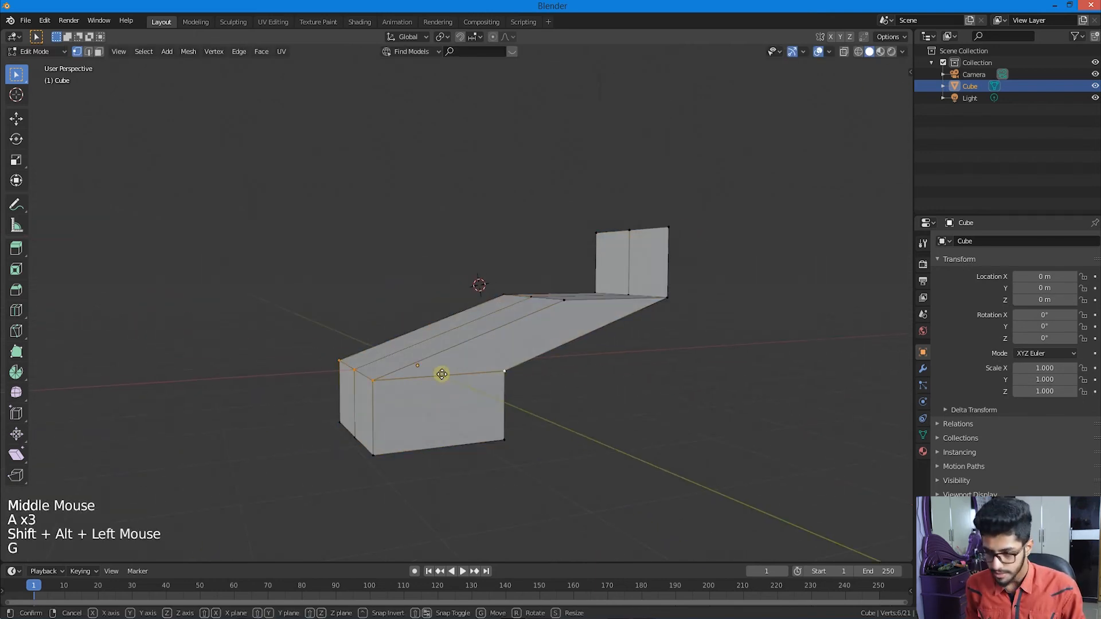
key(g)
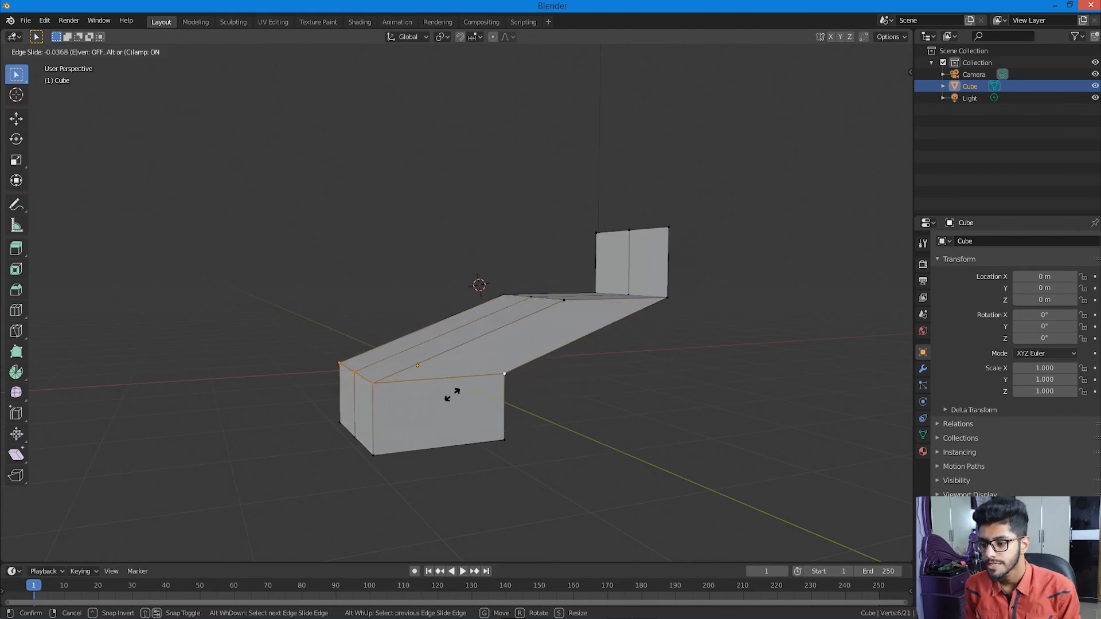
click(450, 447)
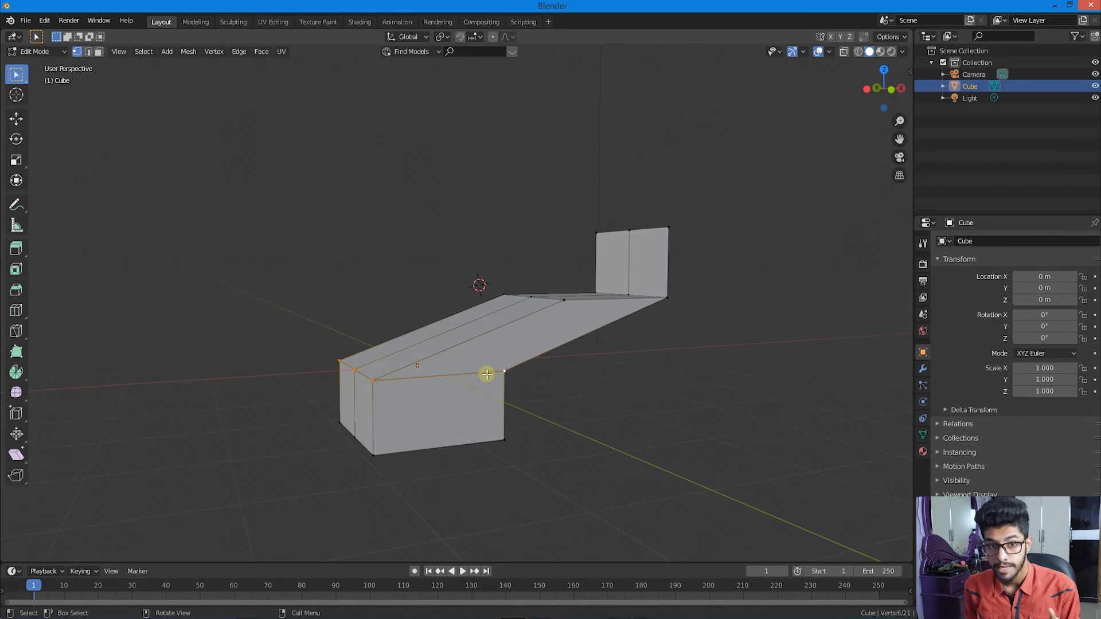
Step: Try Edge Slide from the edge commands and once more directly, cancelling both slides of the middle loop
key(ctrl+e)
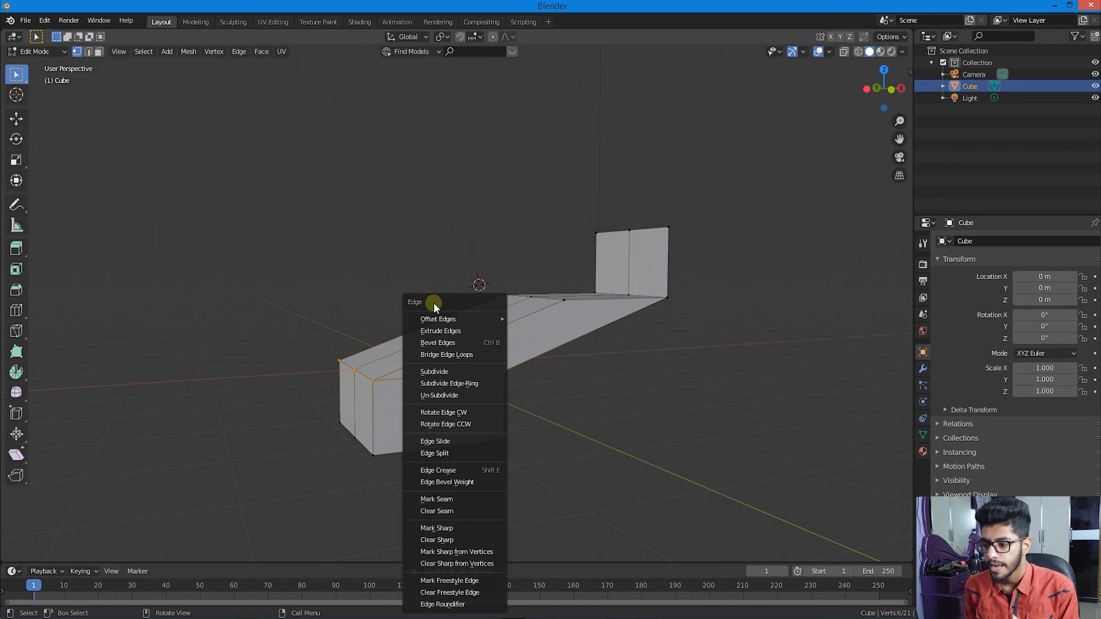
click(451, 443)
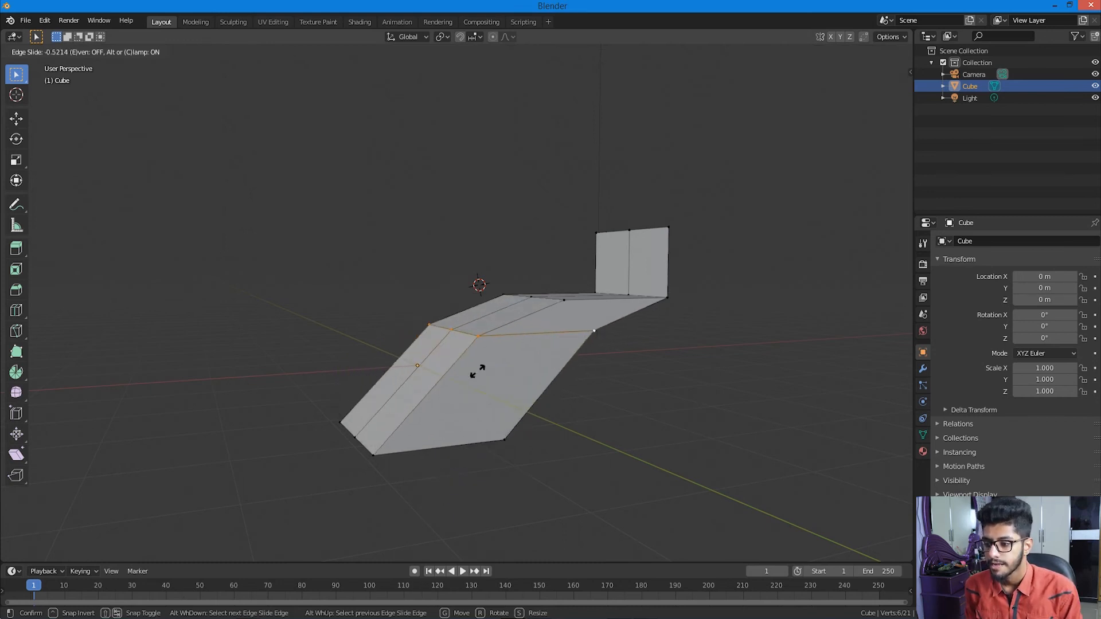
click(478, 369)
key(g)
key(g)
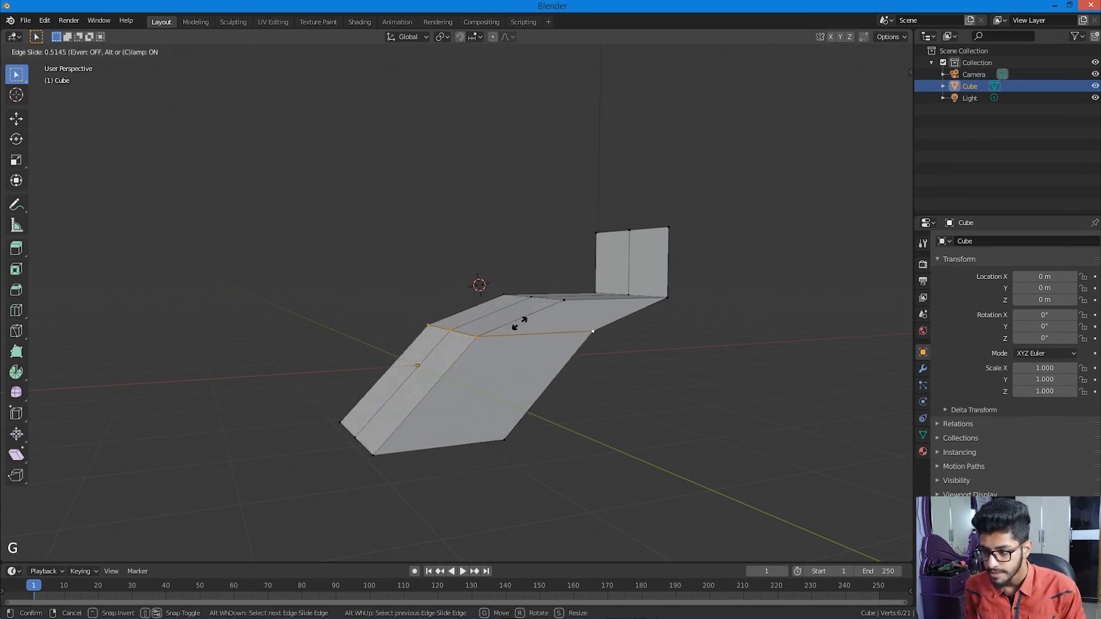
right_click(474, 413)
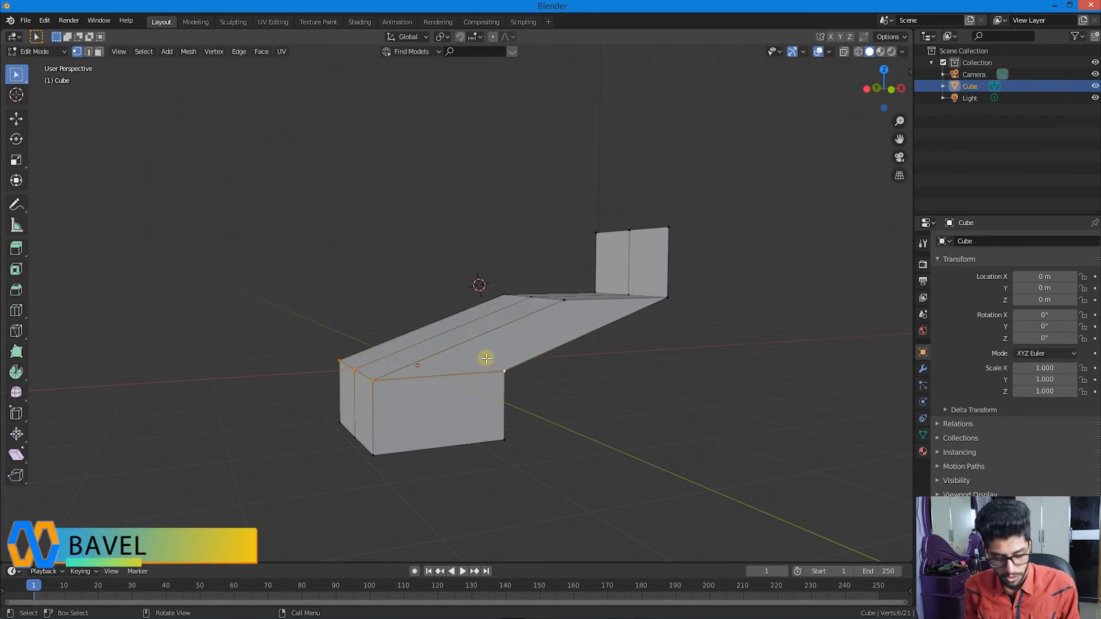
Step: Try Bevel Edges on the middle edge loop of the slanted mesh
key(ctrl+e)
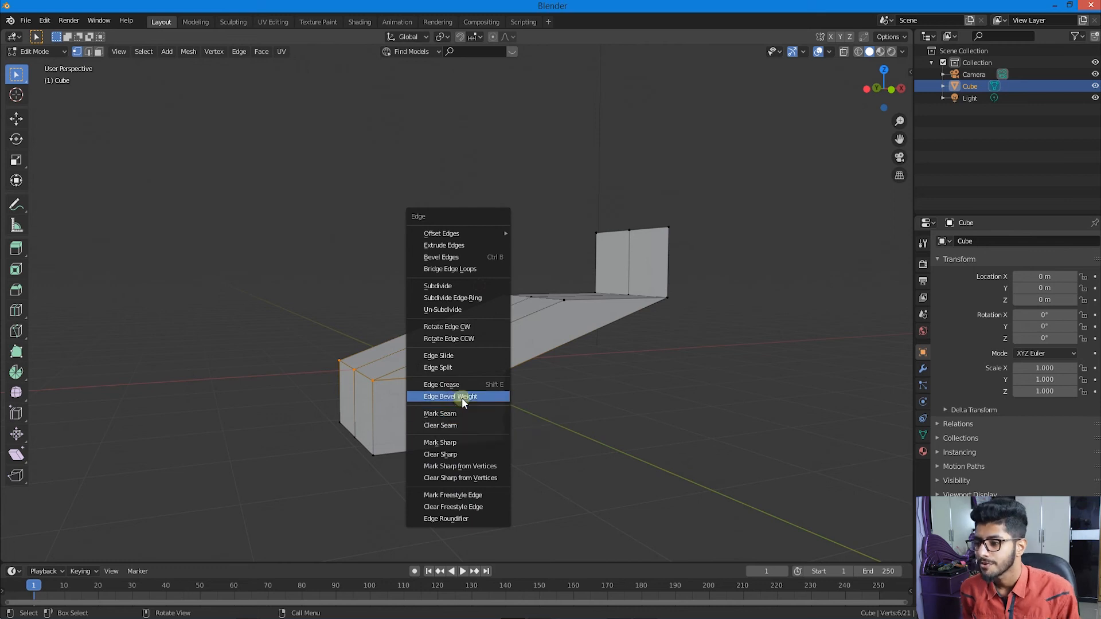
click(463, 258)
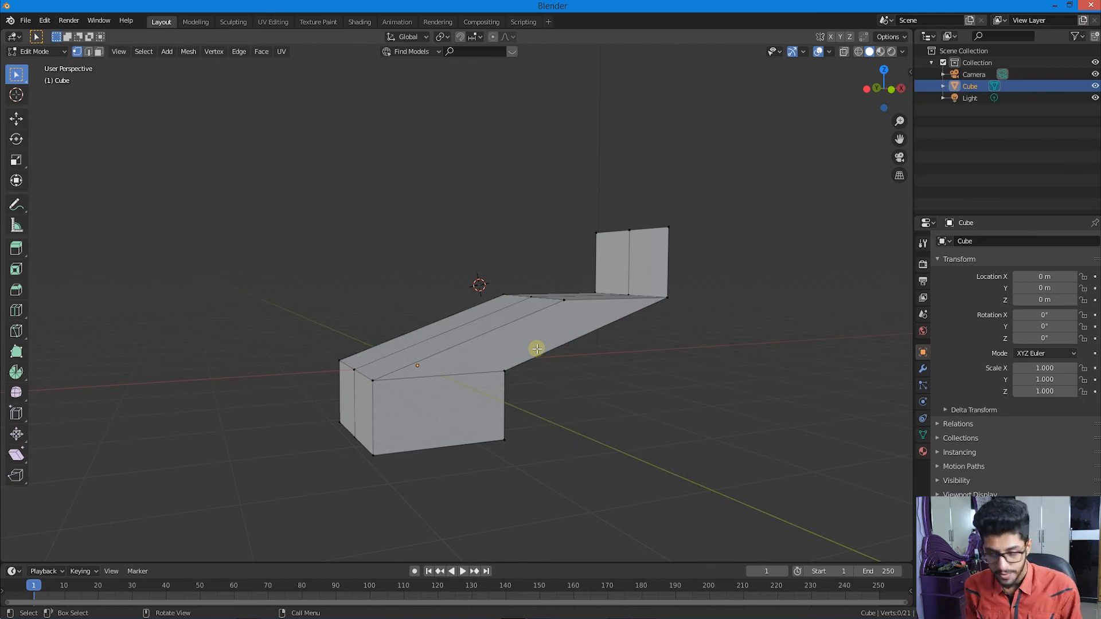
Step: Delete the deformed cube in Object Mode and add a new cube mesh at the 3D cursor
key(Tab)
scroll(520, 333, down, 2)
key(Delete)
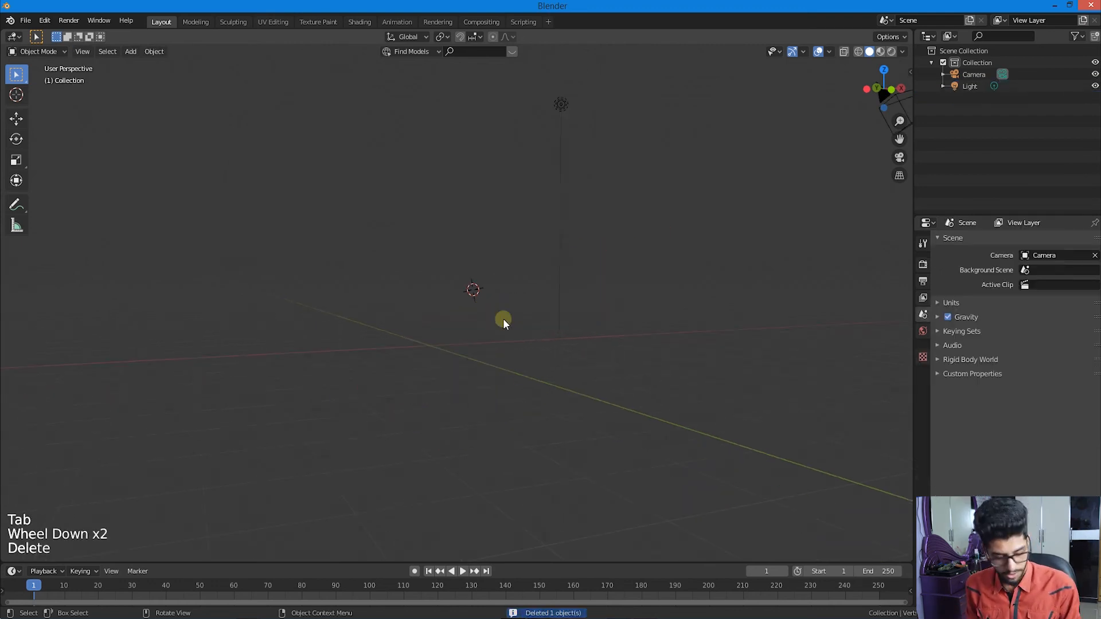
key(shift+a)
click(587, 328)
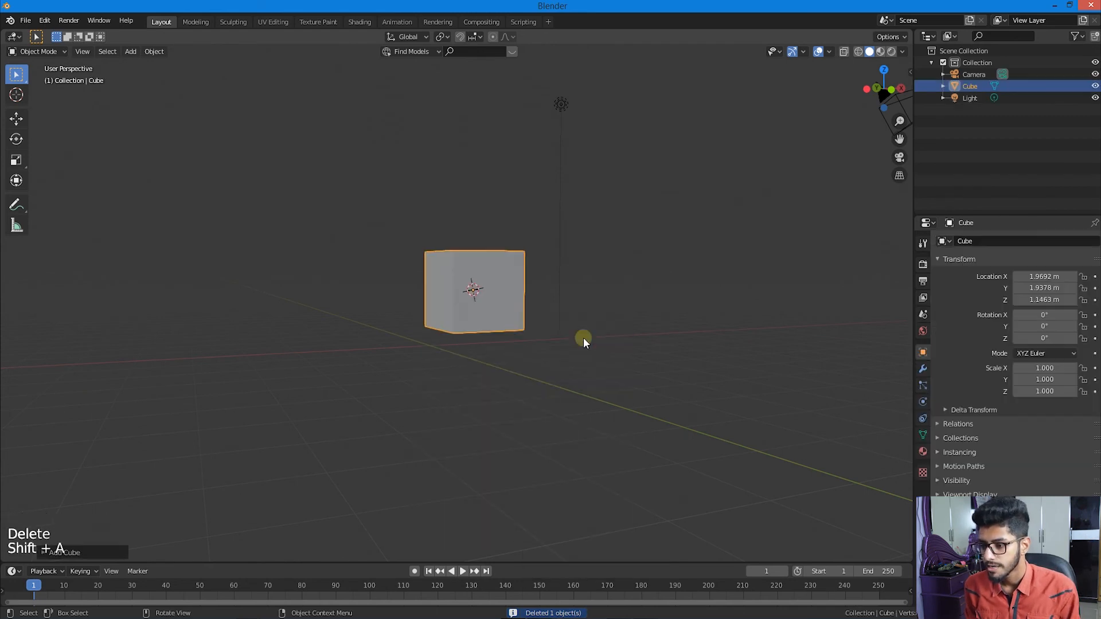
Step: Enter Edit Mode on the new cube and deselect all of its vertices
scroll(584, 338, up, 4)
shift+middle_drag(504, 353, 479, 344)
key(Tab)
key(a)
key(a)
key(a)
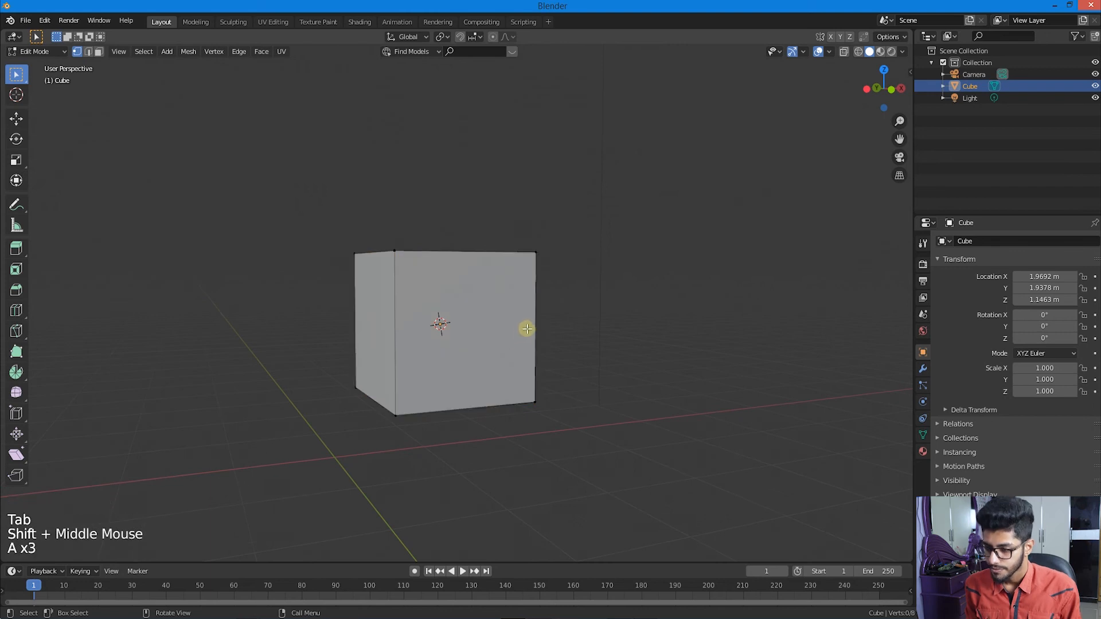
Step: Try a single centred horizontal loop cut around the cube, then undo it
key(ctrl+r)
click(530, 313)
right_click(516, 319)
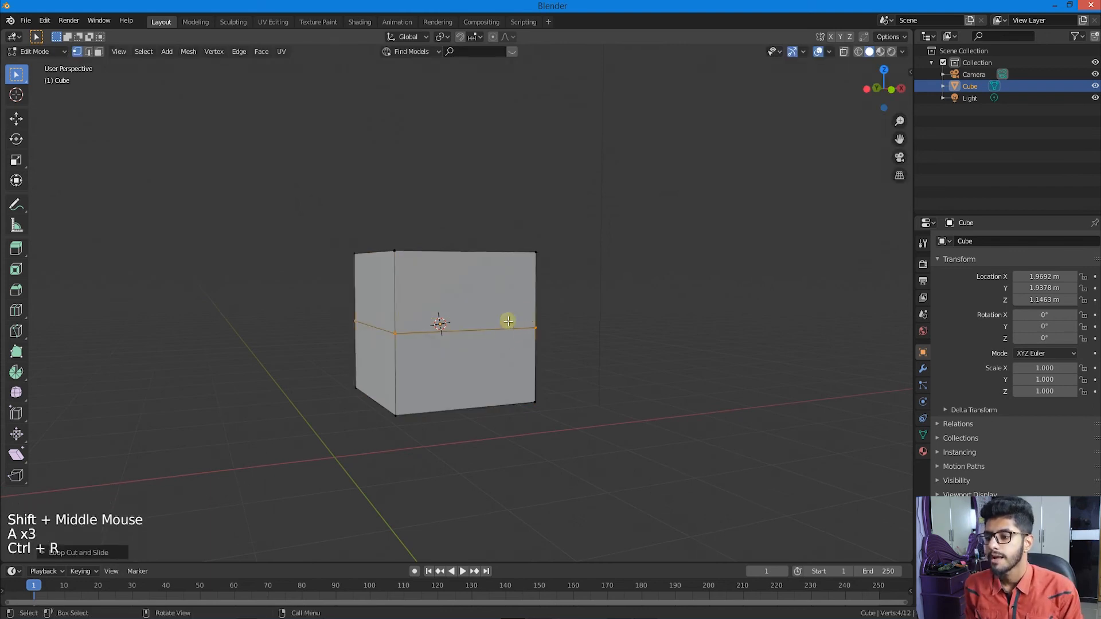
middle_drag(481, 329, 447, 351)
middle_drag(447, 351, 467, 352)
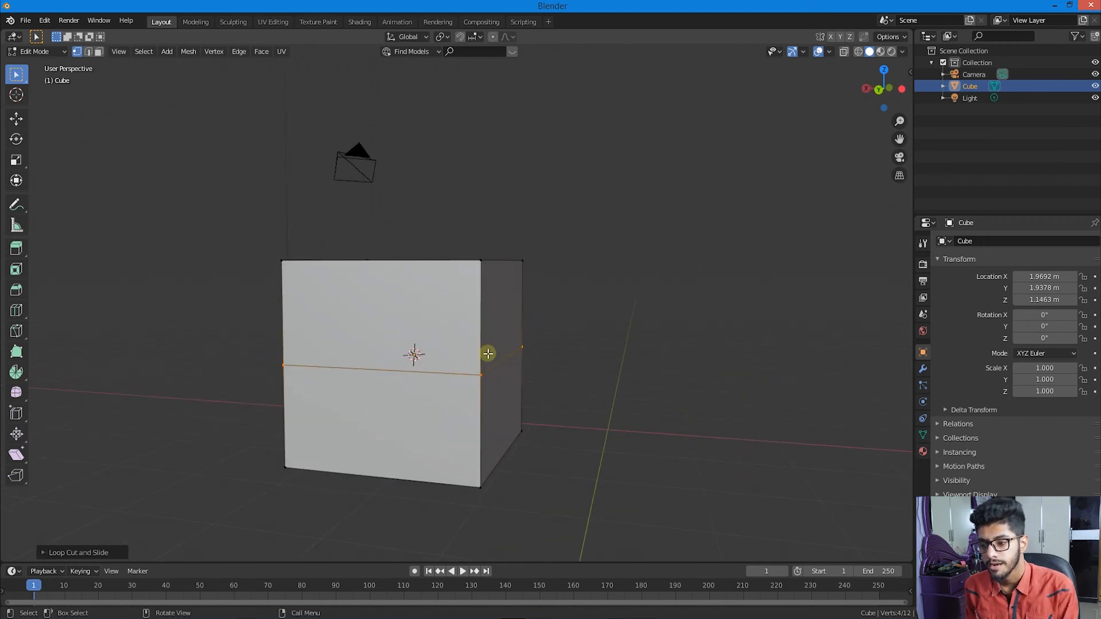
key(ctrl+z)
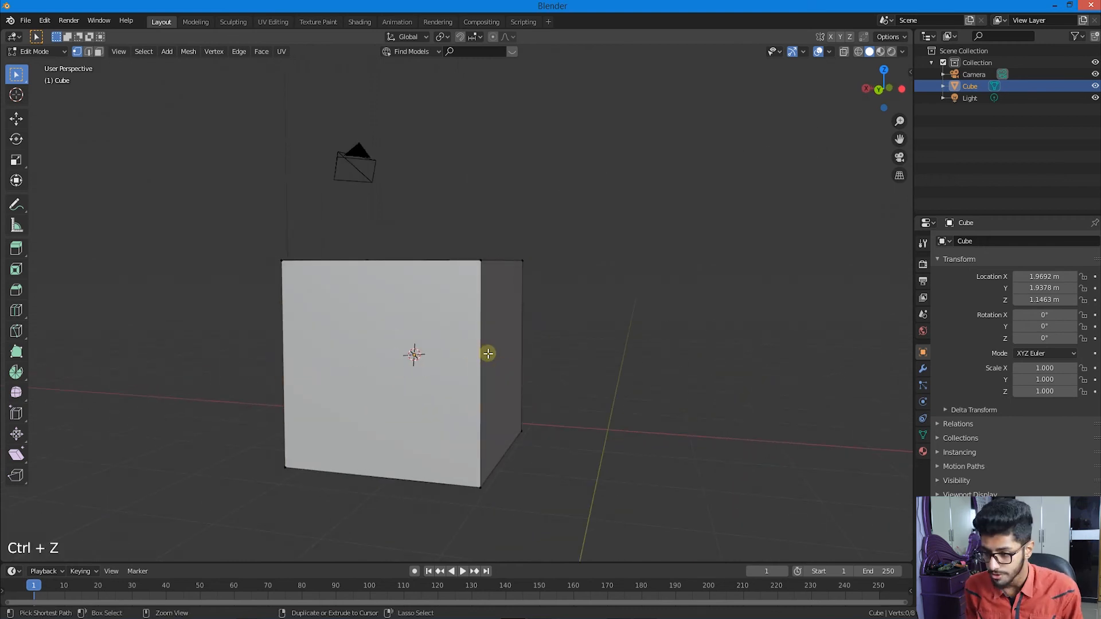
Step: Try a loop cut with two evenly spaced horizontal cuts around the cube, then undo it
key(ctrl+r)
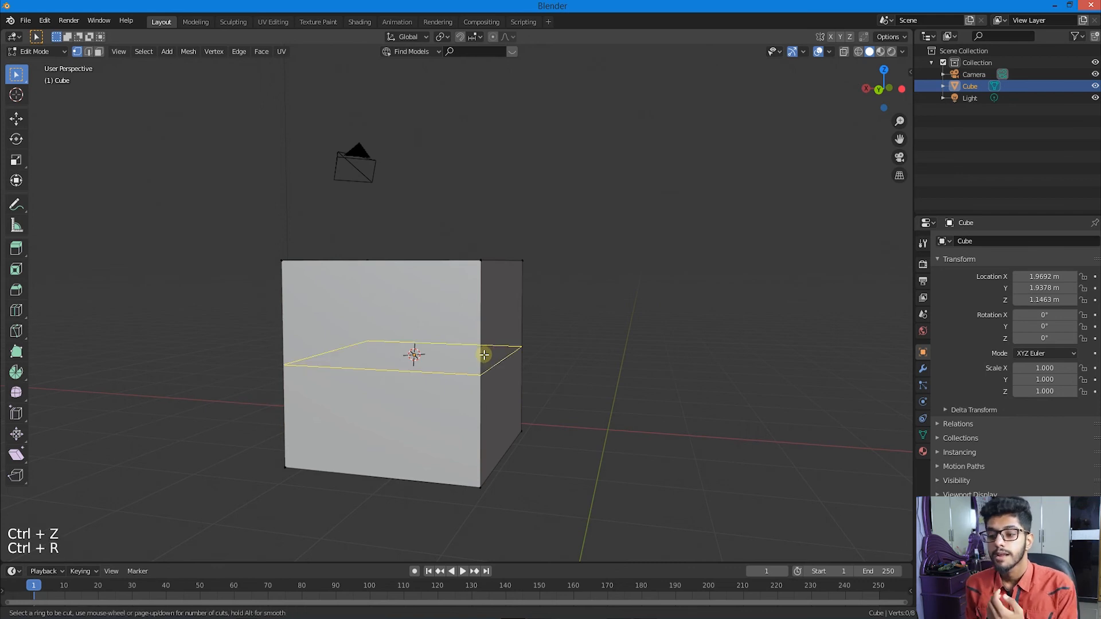
scroll(484, 355, up, 1)
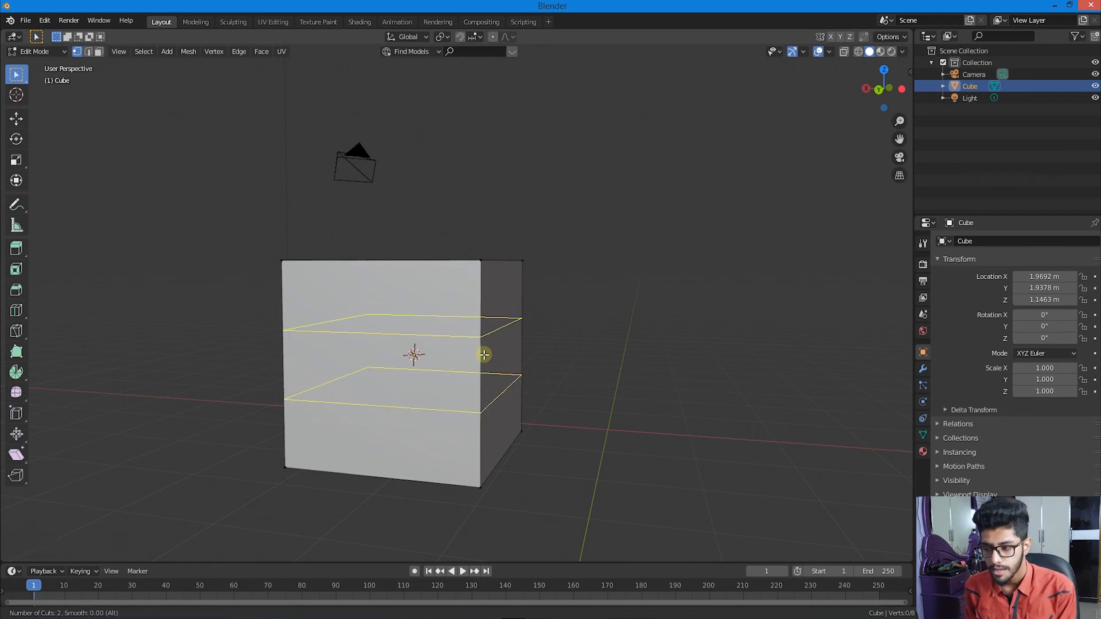
click(484, 355)
right_click(485, 356)
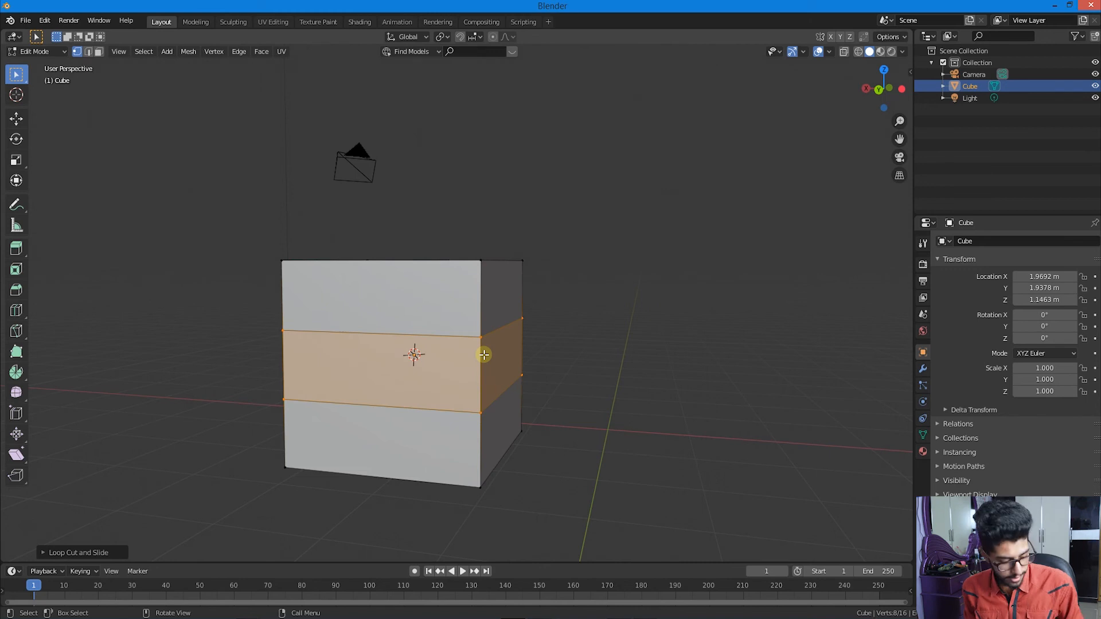
key(ctrl+z)
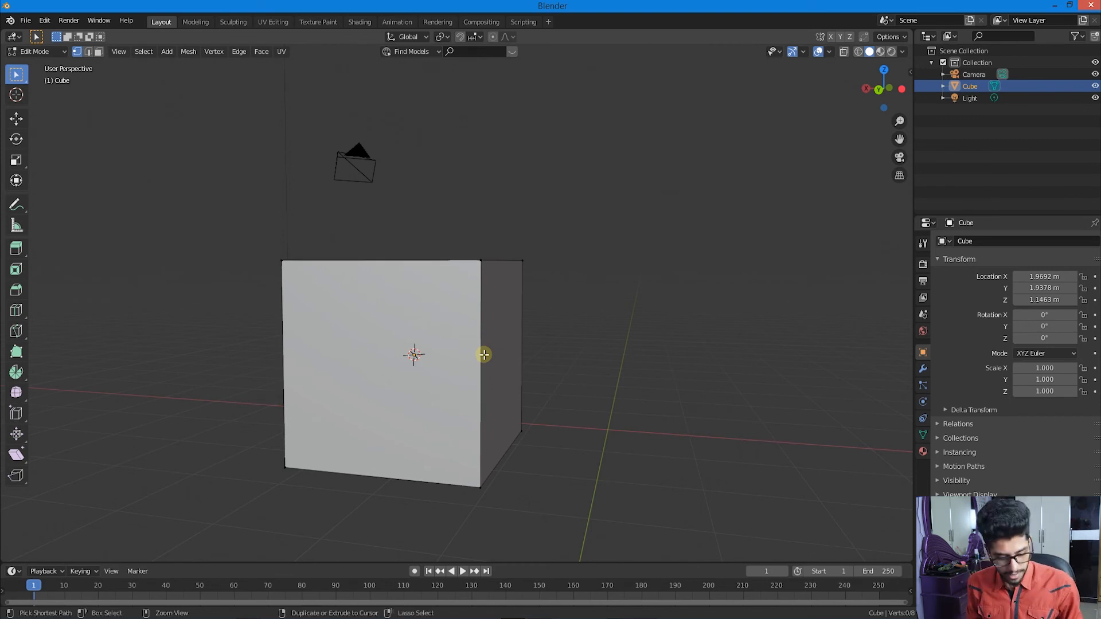
Step: Add one centred horizontal loop cut around the cube and bevel it with a width of about 0.4 m
key(ctrl+r)
click(484, 355)
right_click(486, 355)
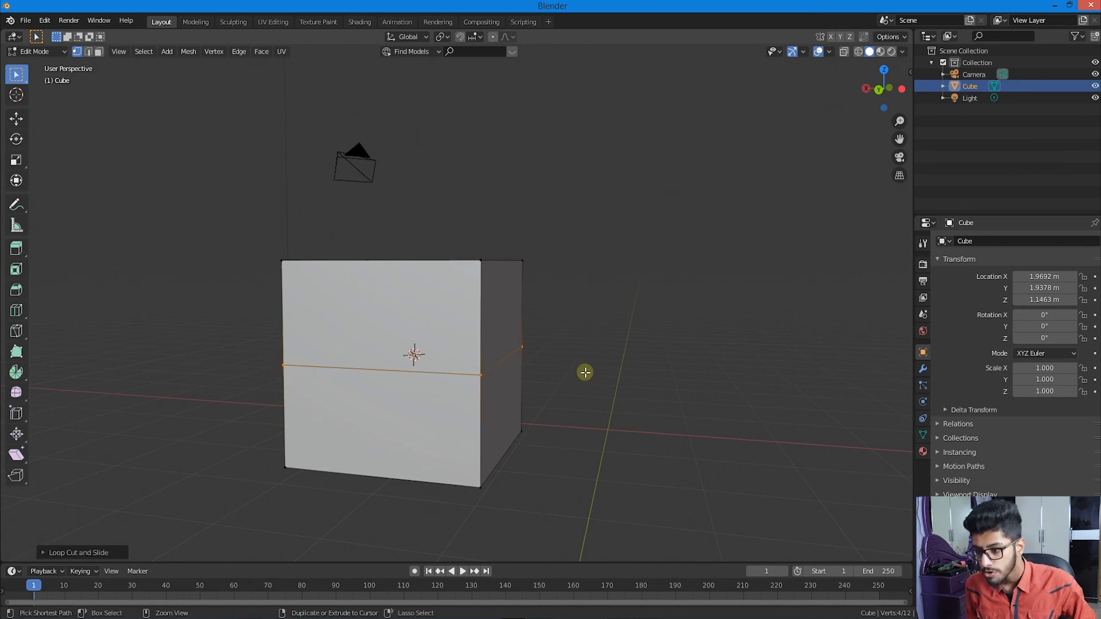
key(ctrl+b)
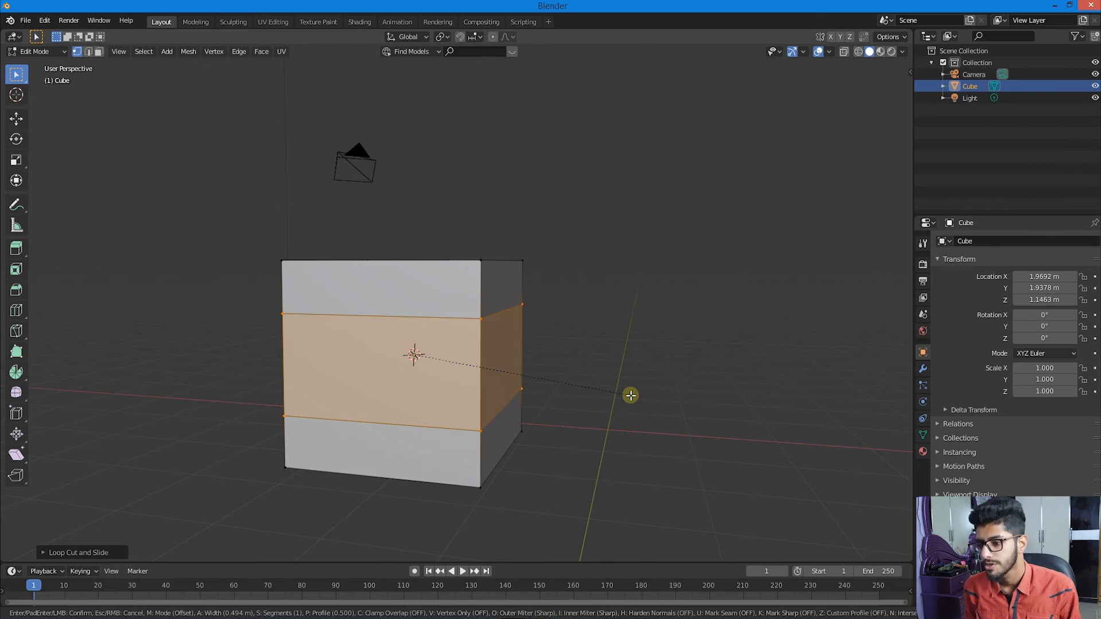
right_click(603, 390)
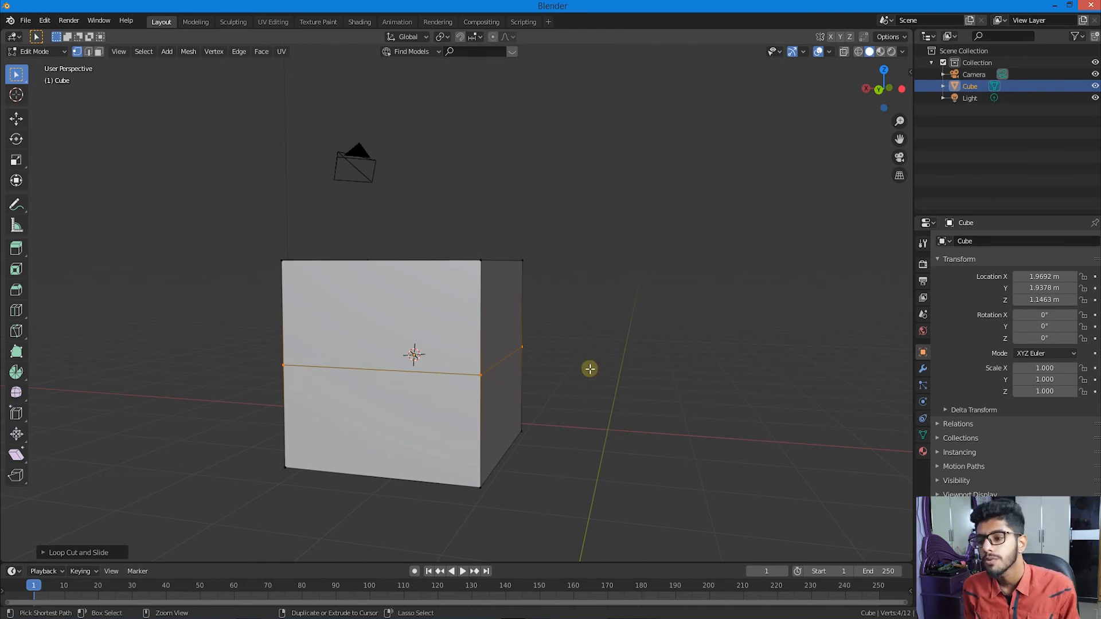
key(ctrl+b)
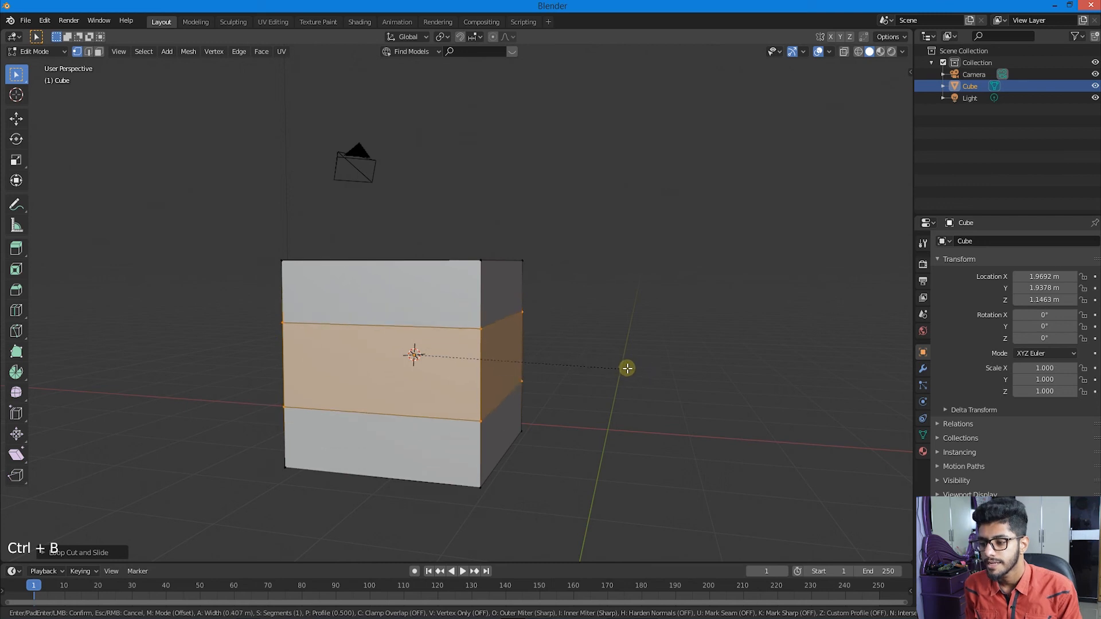
click(629, 369)
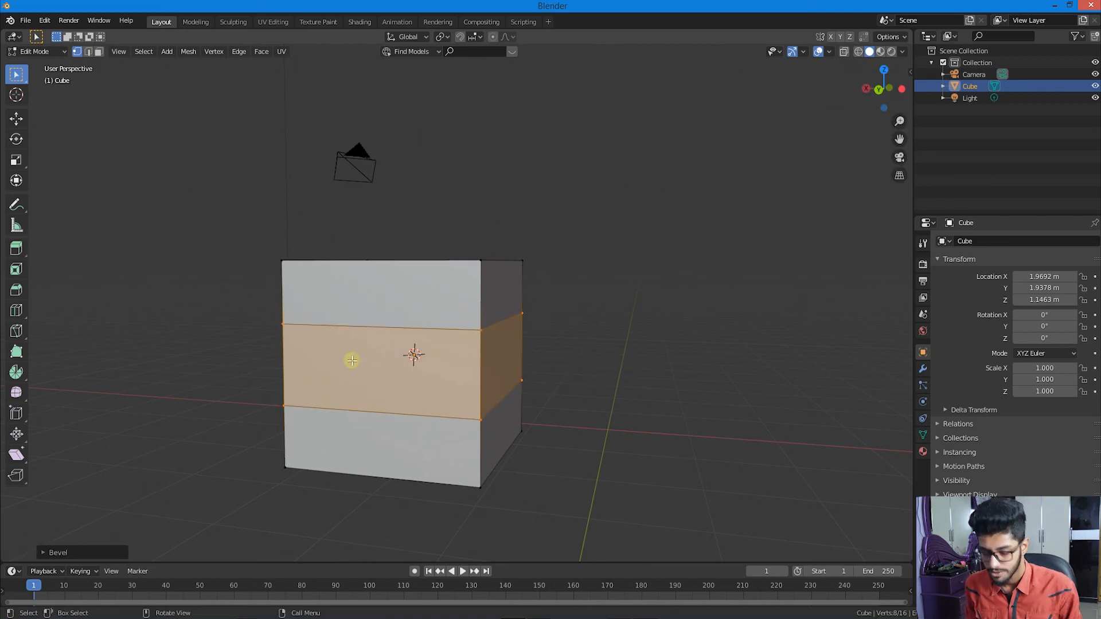
Step: Try extruding the front face of the middle band outward about 1.4 m in face selection mode, then undo it and deselect everything
click(99, 51)
key(a)
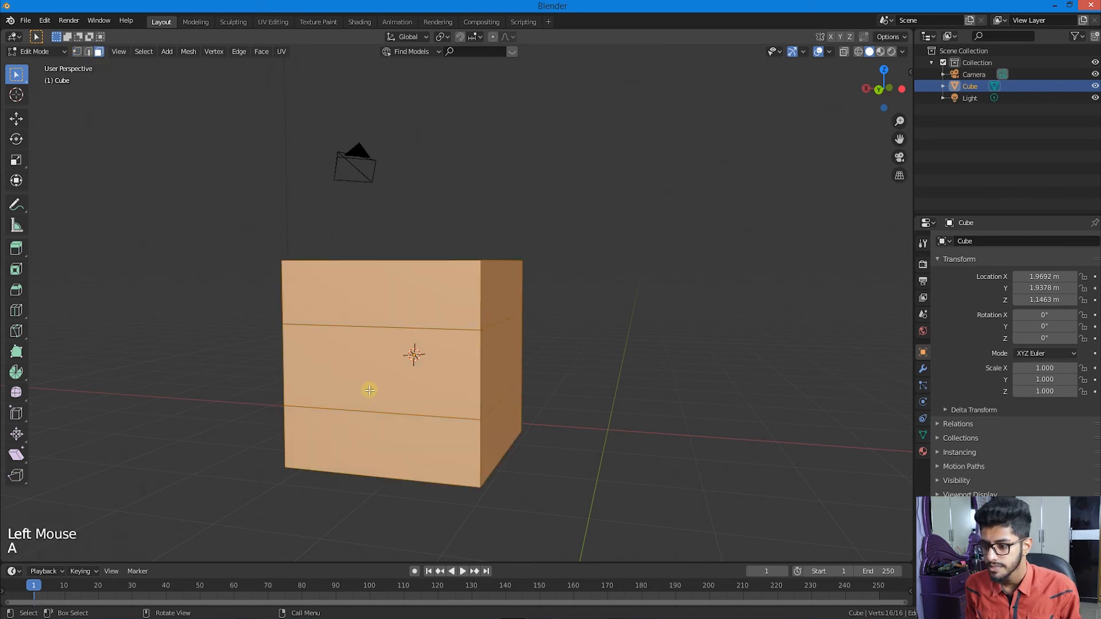
key(a)
key(a)
click(382, 364)
middle_drag(382, 364, 413, 404)
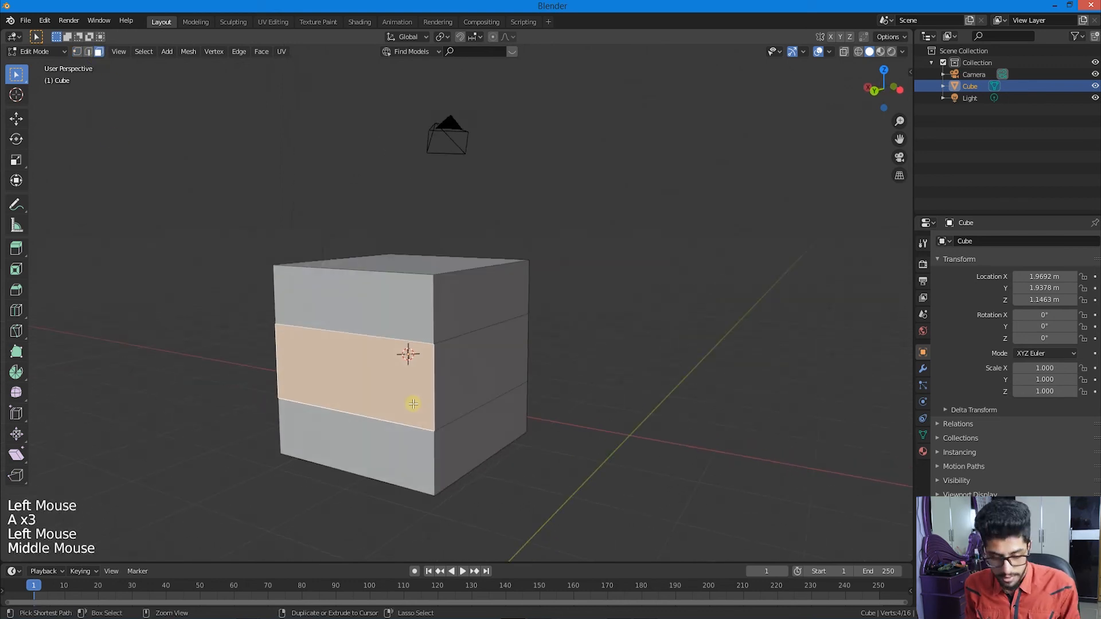
key(e)
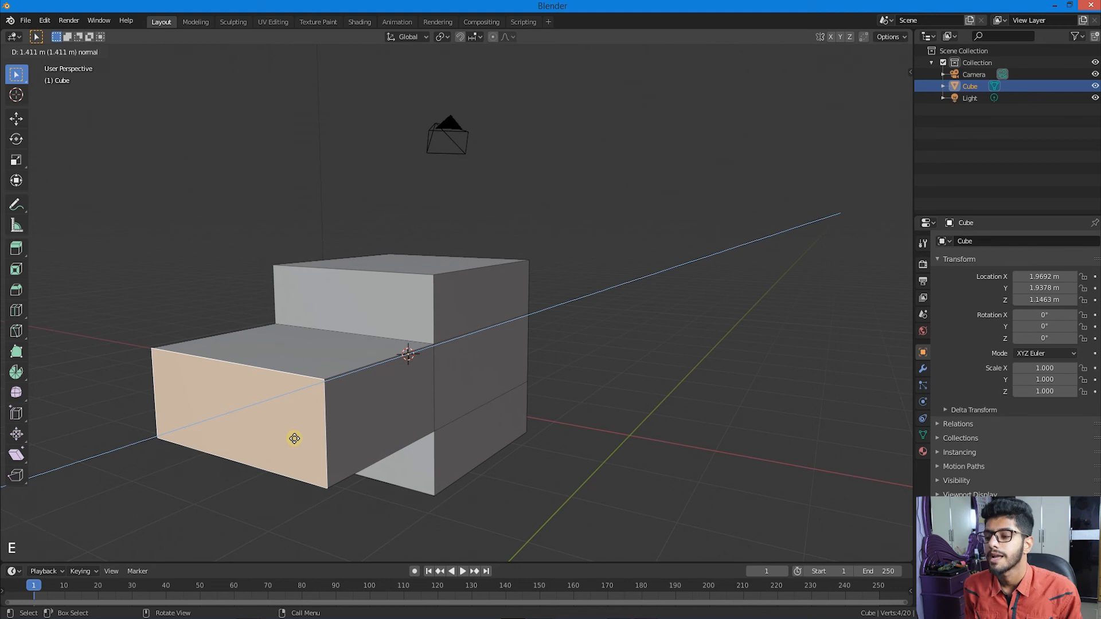
right_click(295, 439)
key(ctrl+z)
key(a)
key(a)
key(a)
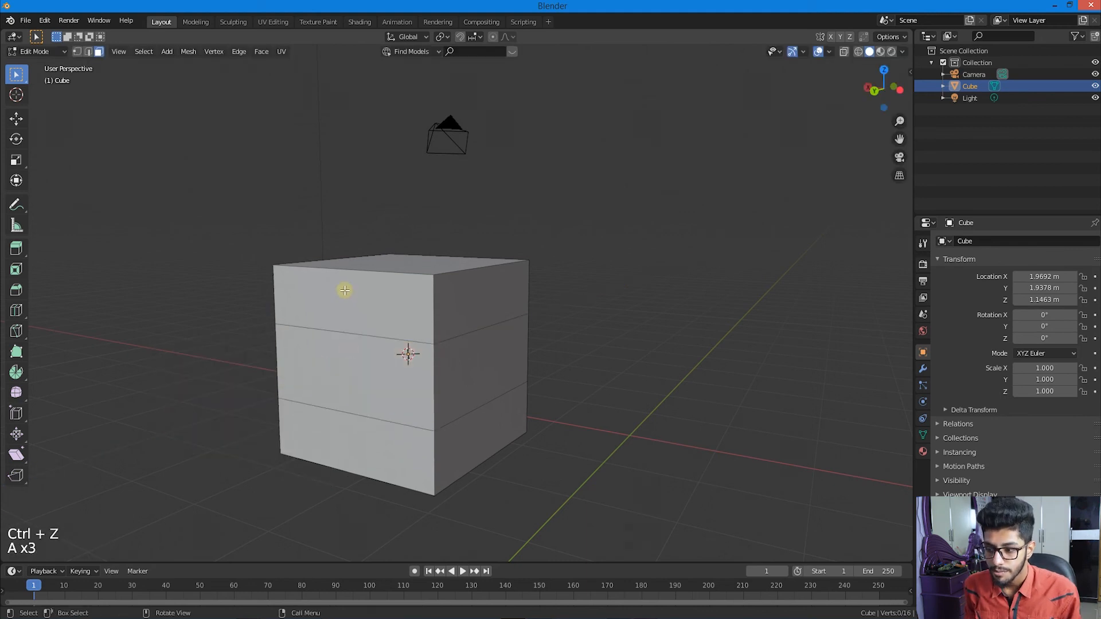
Step: Add two evenly spaced vertical loop cuts through the cube's front face without sliding them
key(ctrl+r)
scroll(344, 278, up, 1)
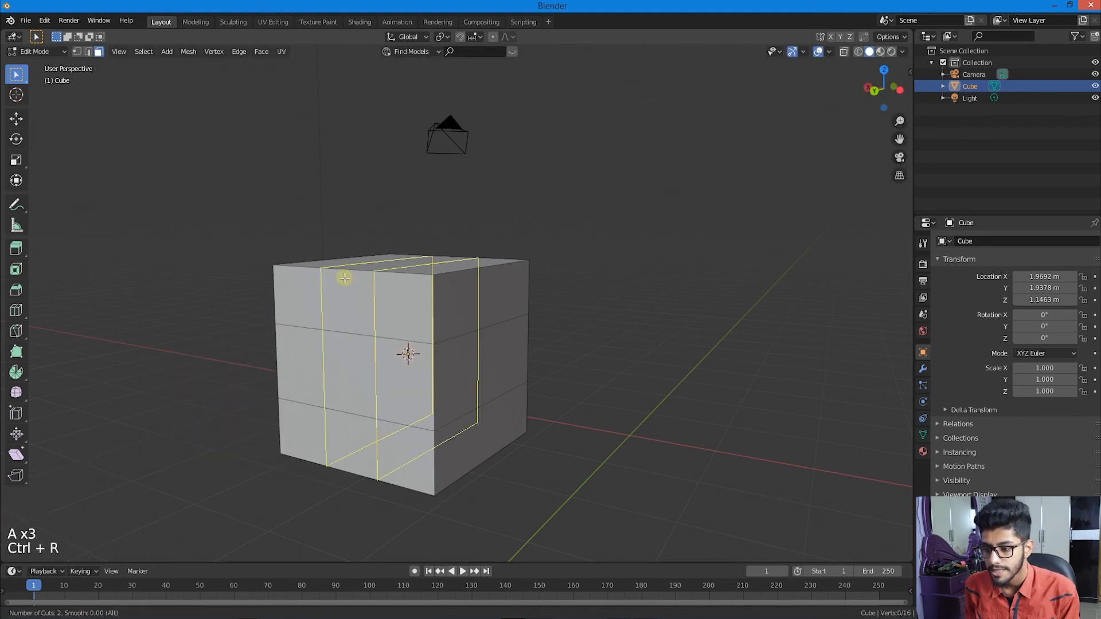
click(344, 279)
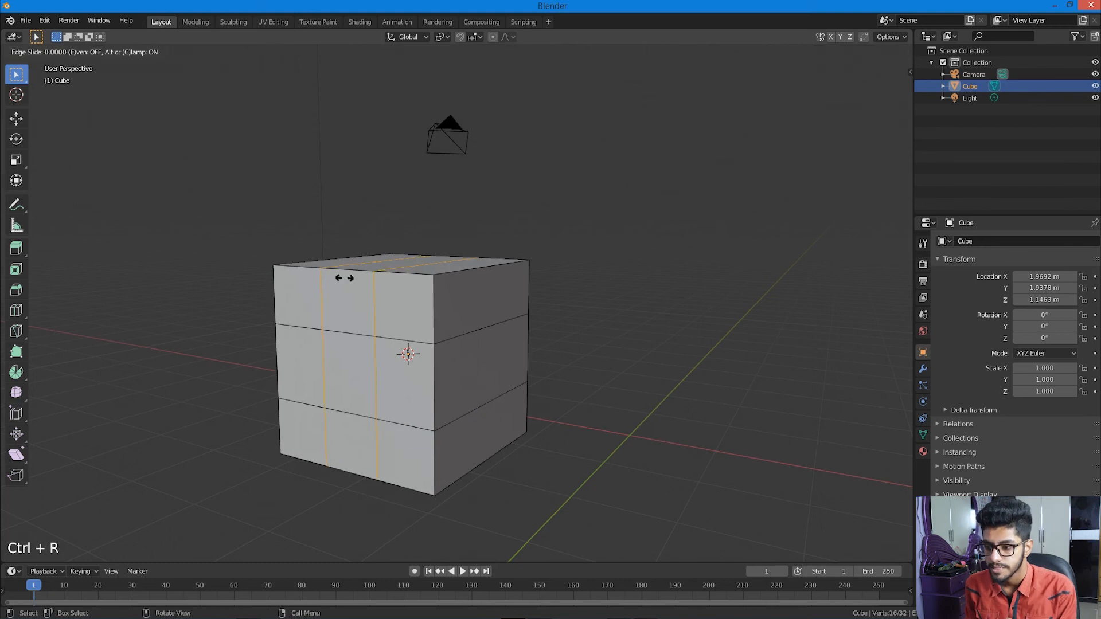
right_click(345, 278)
Step: Select the centre face on the cube's front in face selection mode and extrude it outward about 1.41 m
middle_drag(374, 295, 384, 300)
scroll(350, 360, up, 1)
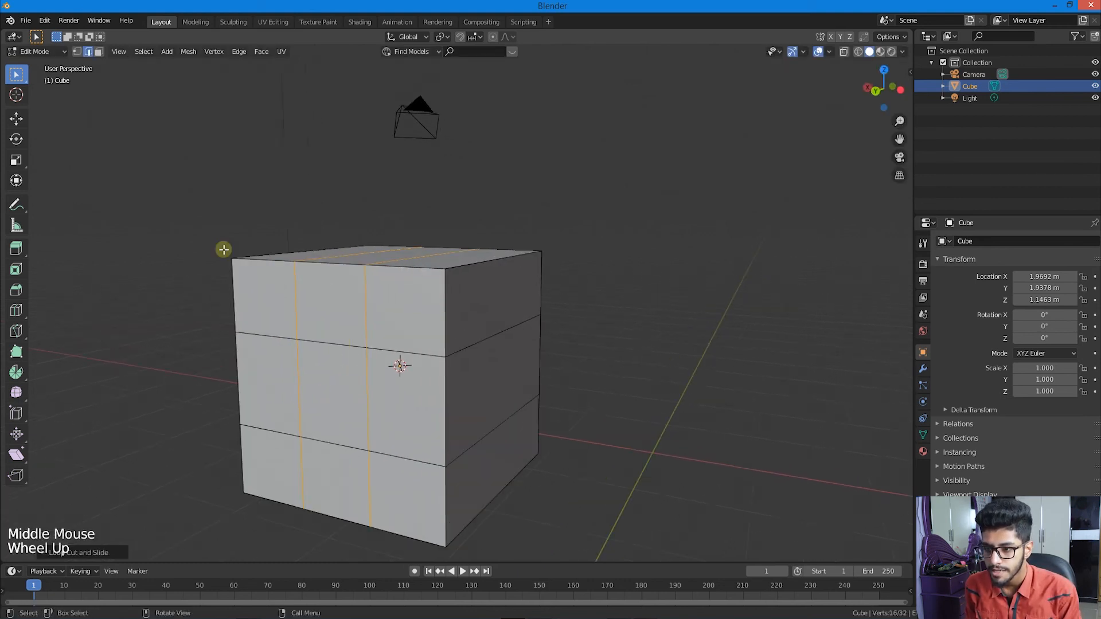
click(99, 51)
click(350, 375)
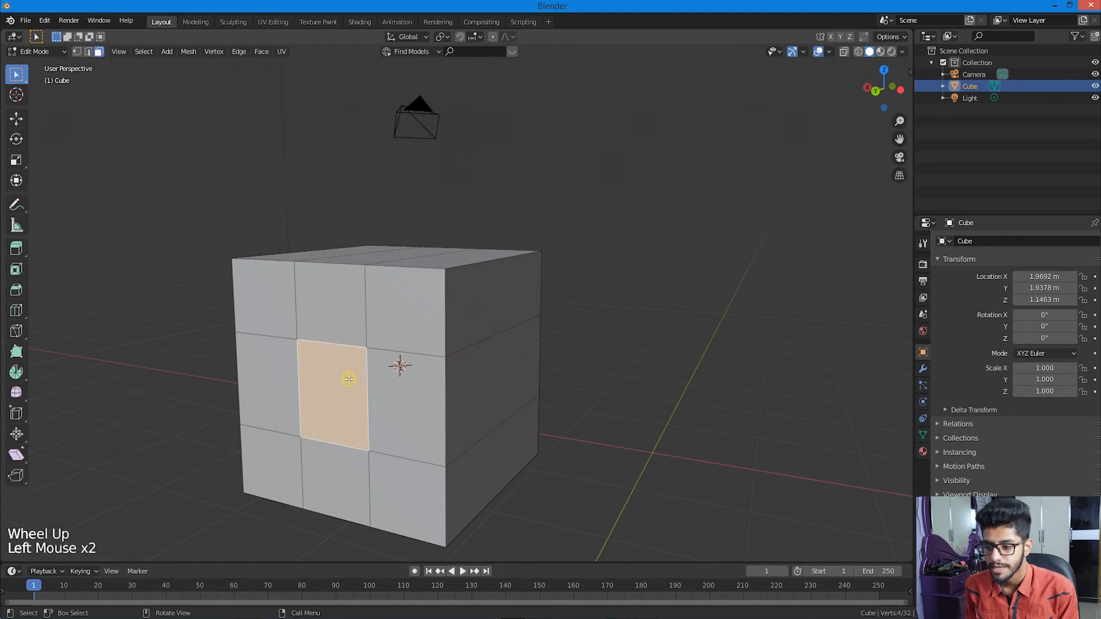
key(e)
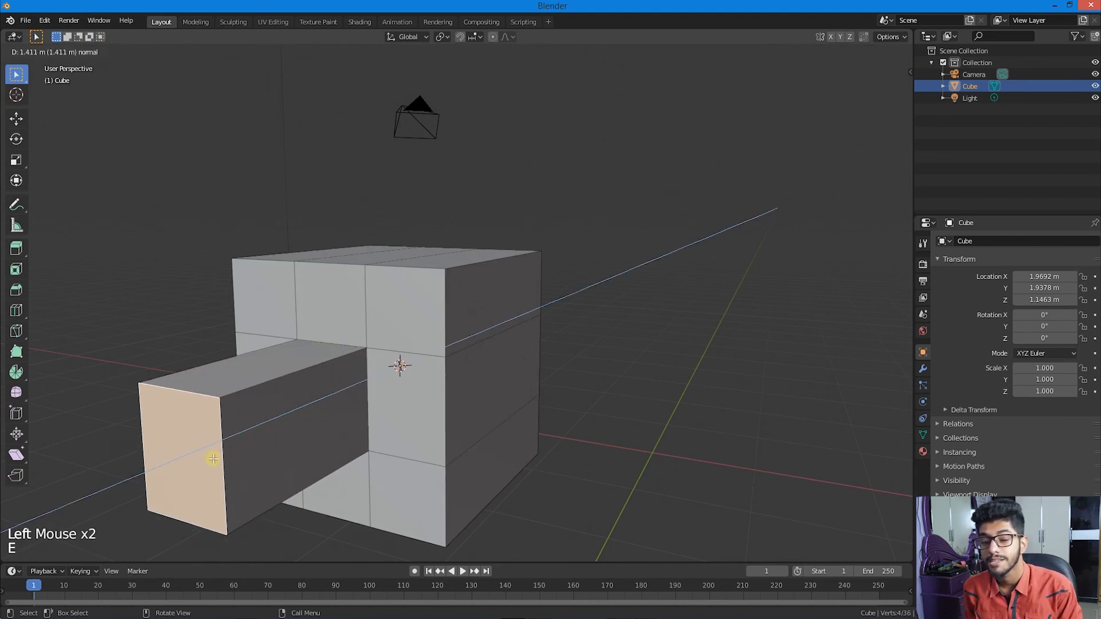
click(214, 459)
scroll(344, 464, down, 2)
middle_drag(356, 467, 455, 359)
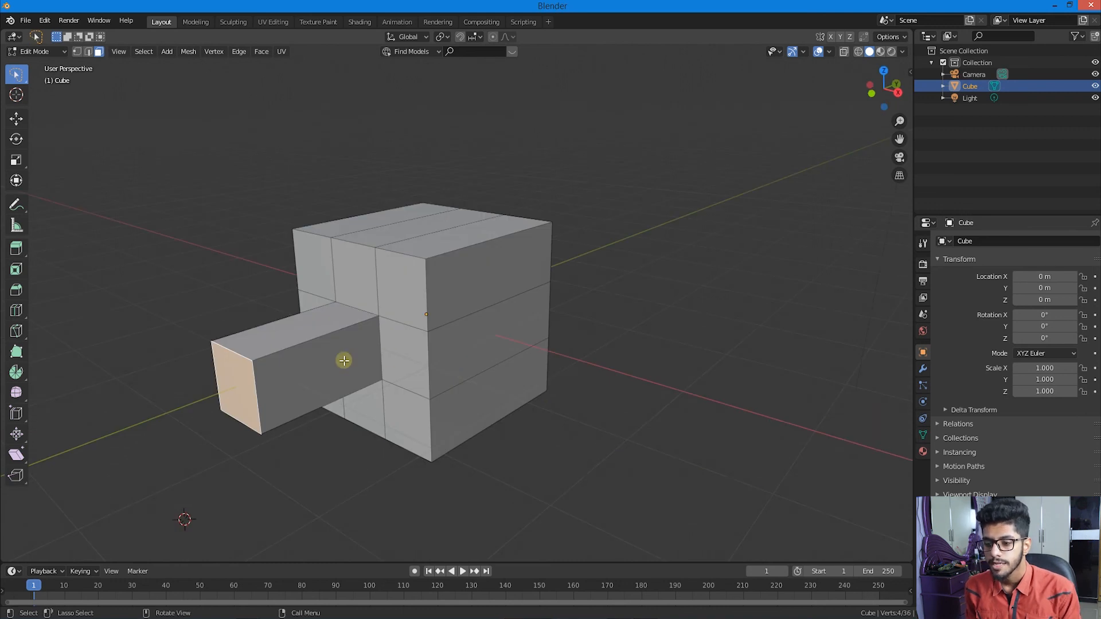
Step: Subdivide the end face of the extruded arm twice into a 4 by 4 grid
middle_drag(350, 349, 327, 393)
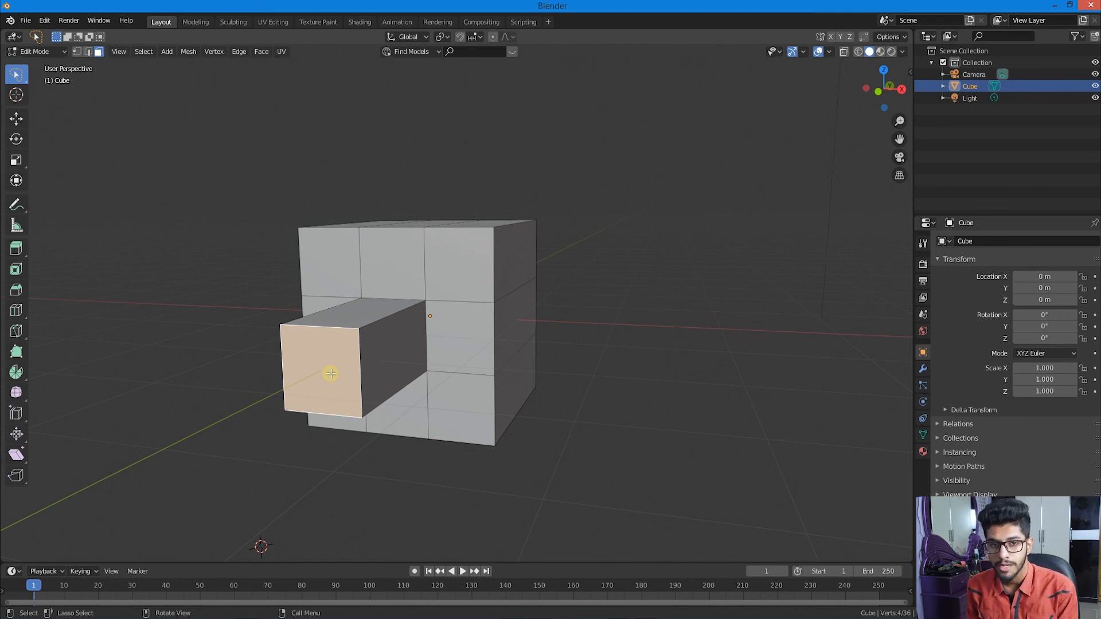
right_click(331, 361)
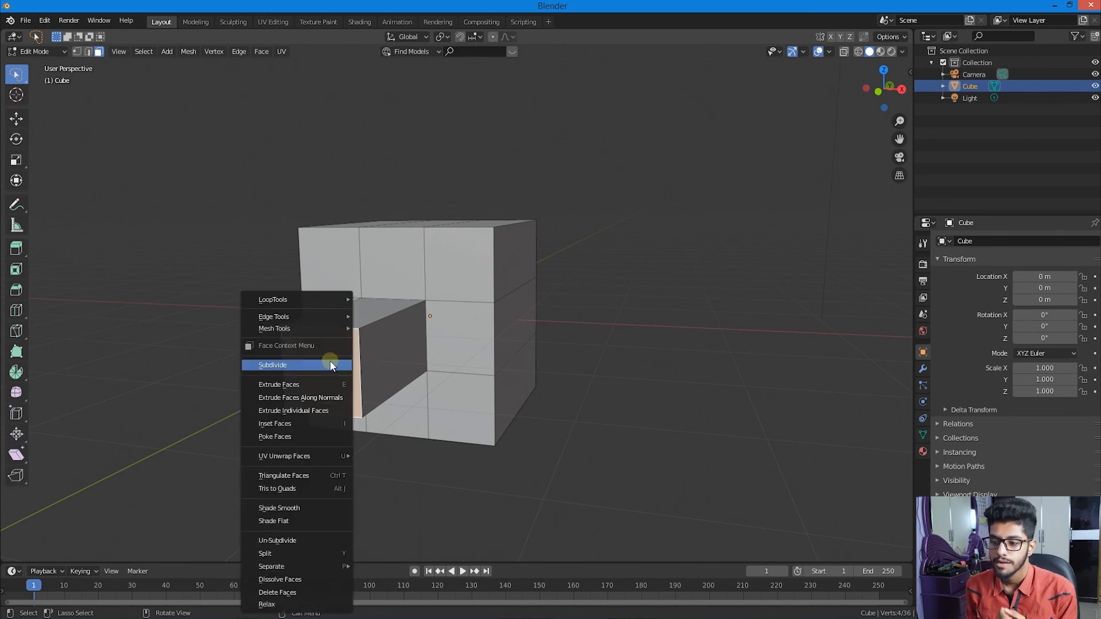
click(330, 364)
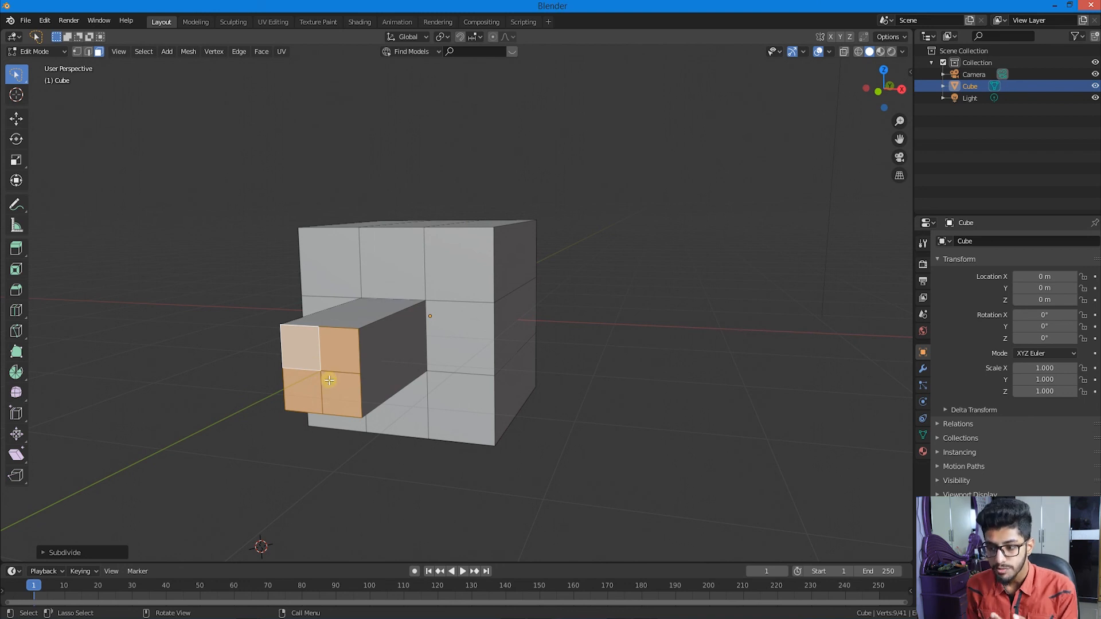
right_click(324, 349)
click(323, 349)
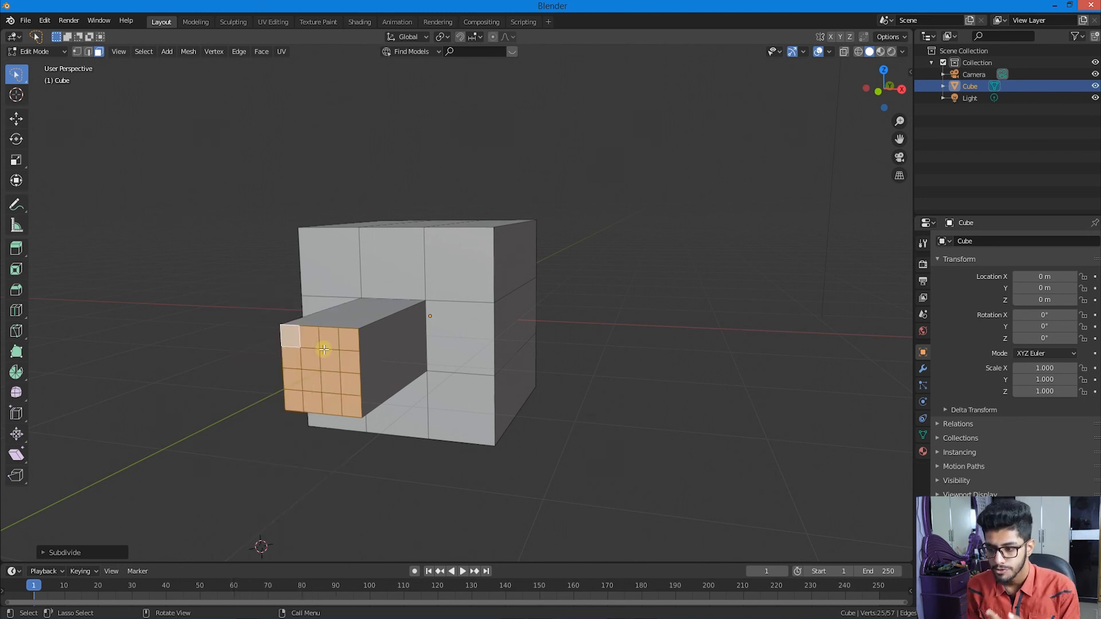
Step: Try Extrude Faces on the subdivided end of the arm, then undo the extrusion
right_click(328, 366)
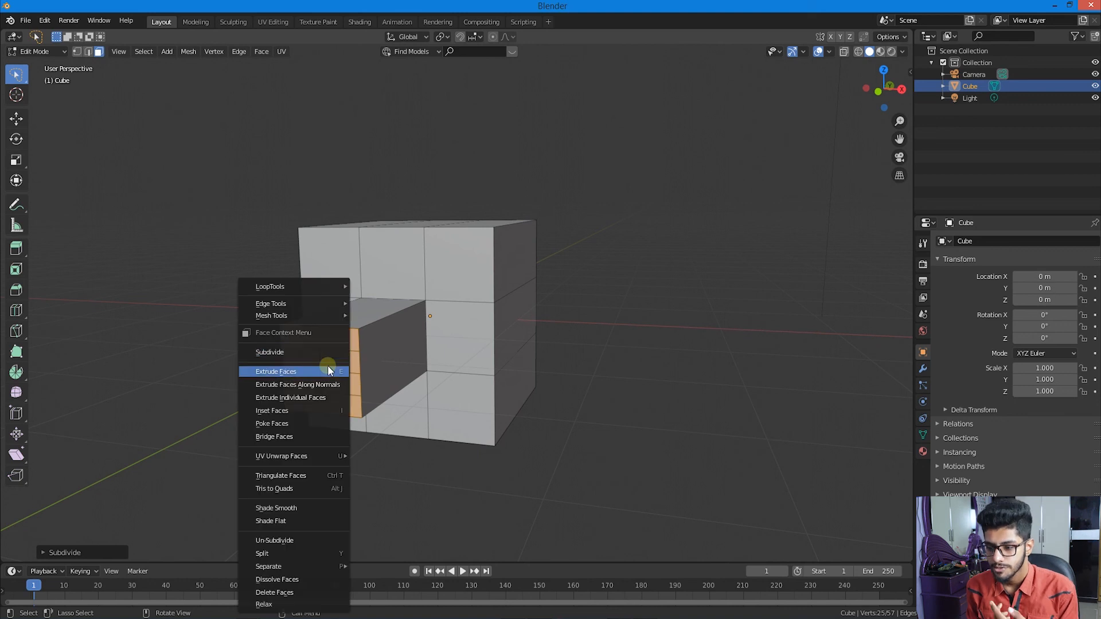
click(328, 366)
click(290, 399)
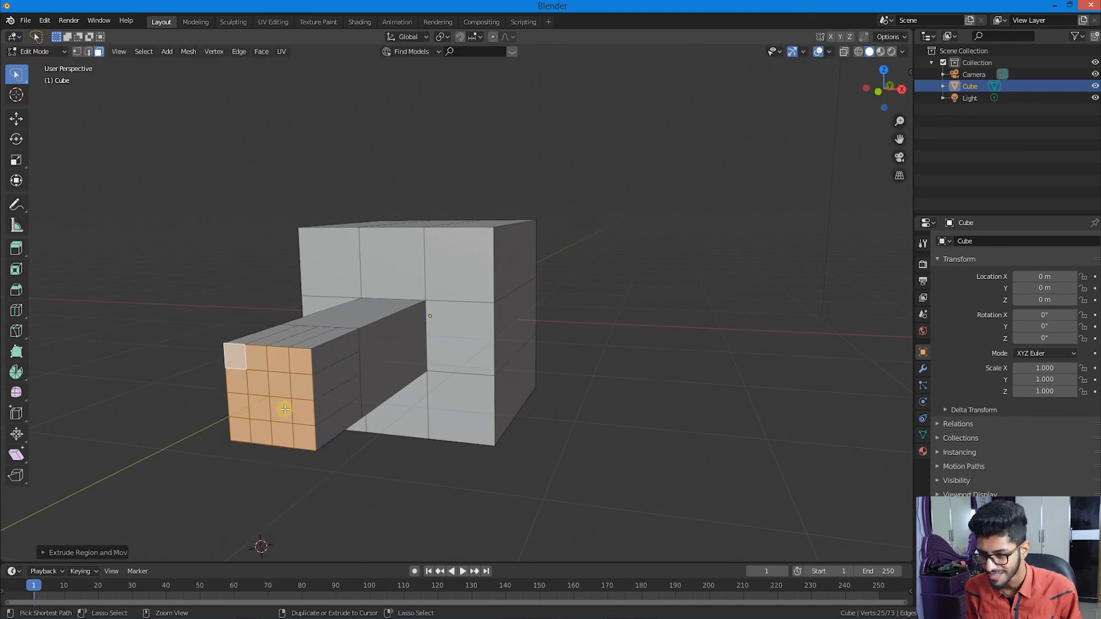
key(ctrl+z)
Step: Subdivide the arm's end faces once more into an 8 by 8 grid
right_click(319, 370)
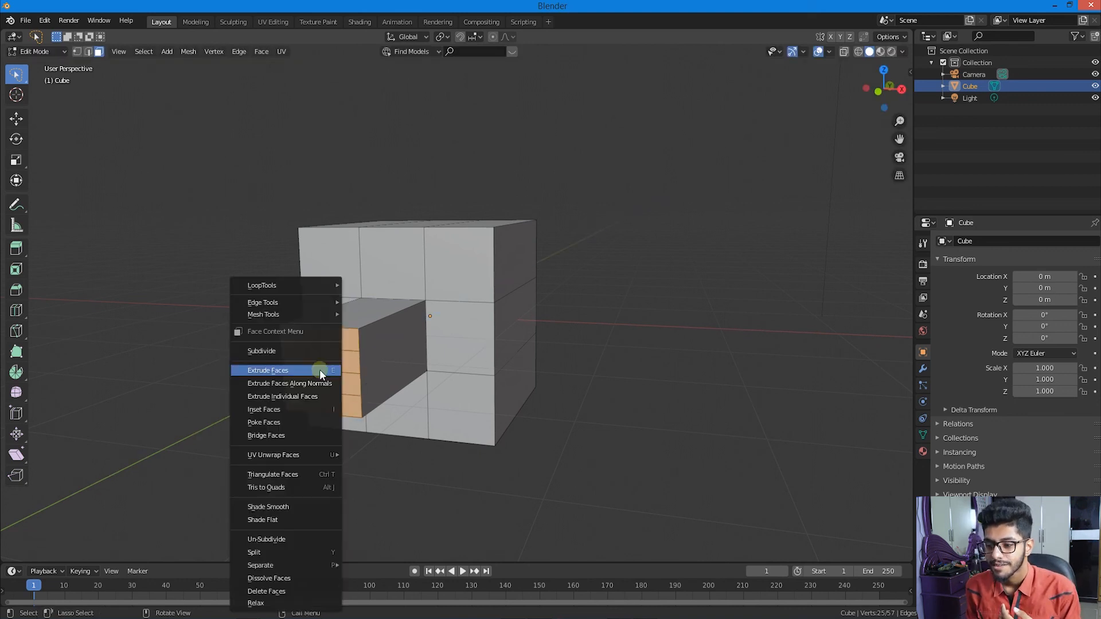
click(312, 352)
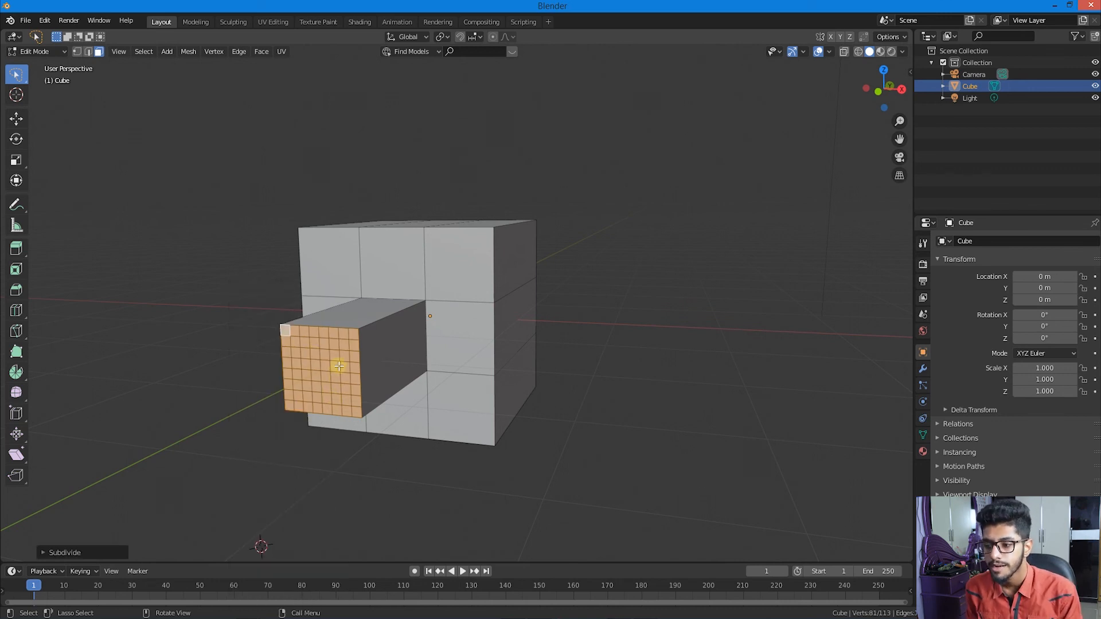
middle_drag(338, 367, 319, 315)
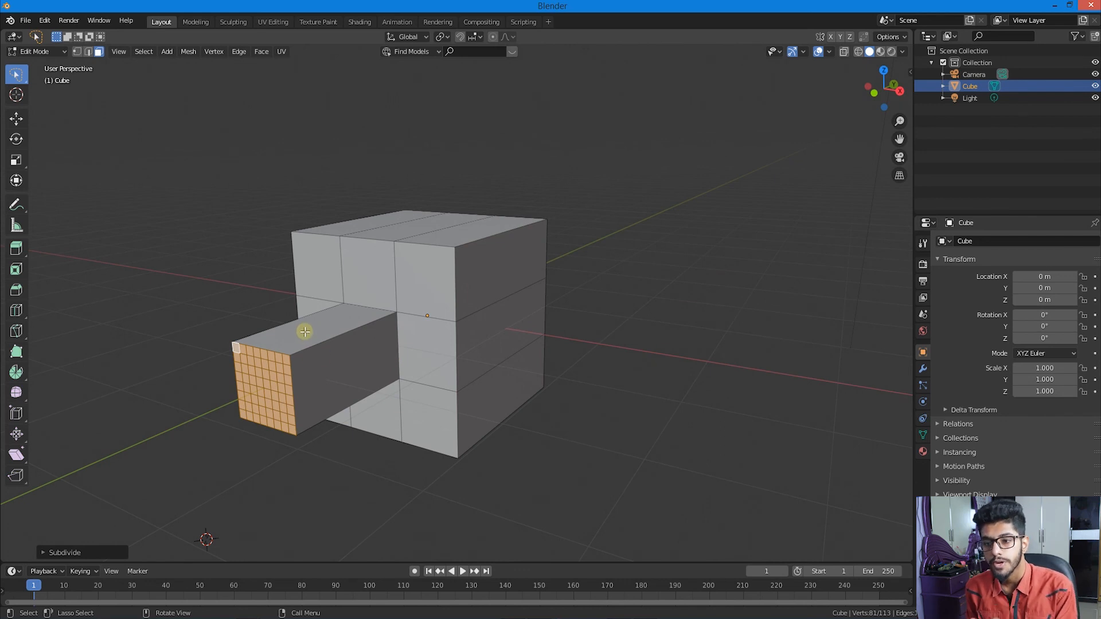
middle_drag(308, 359, 313, 354)
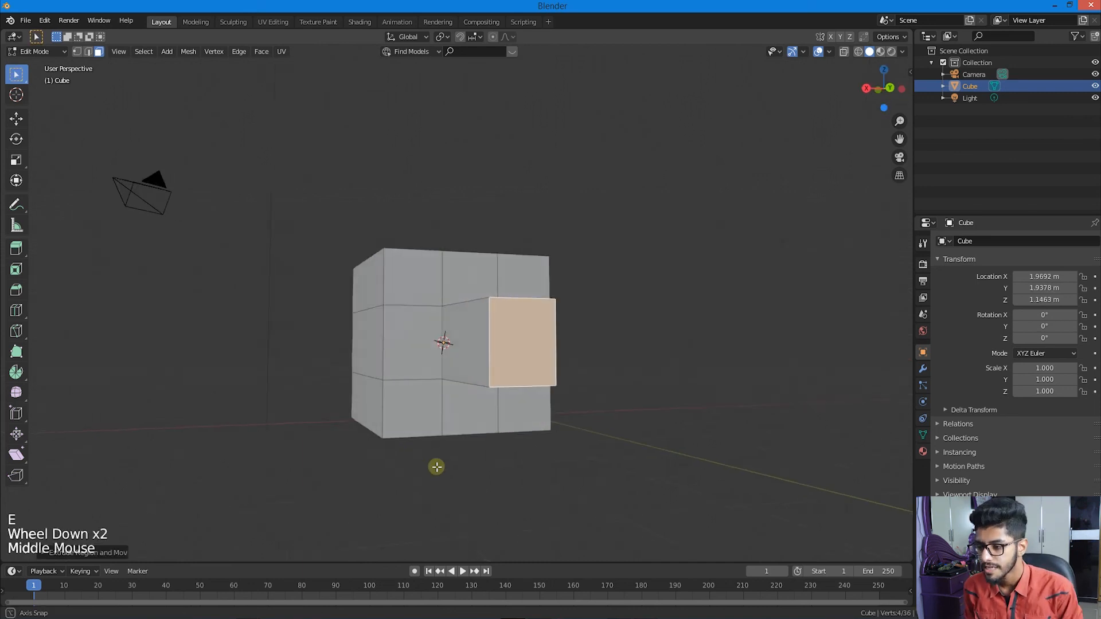
Step: Examine the cube, its extruded arm and the subdivided end face from several angles
middle_drag(436, 467, 376, 469)
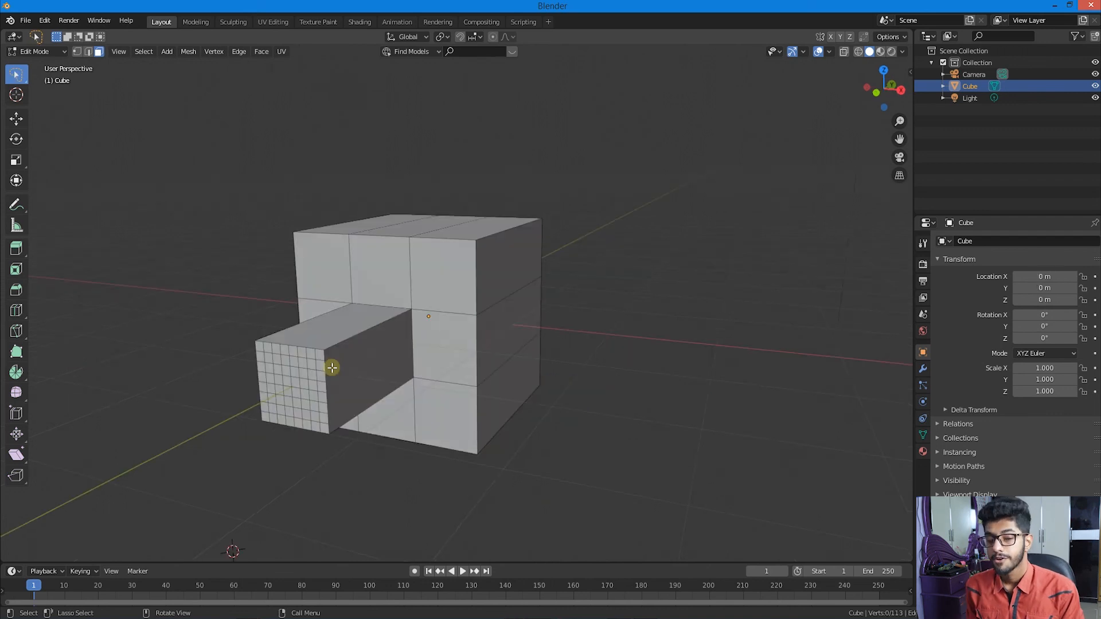
middle_drag(343, 379, 357, 351)
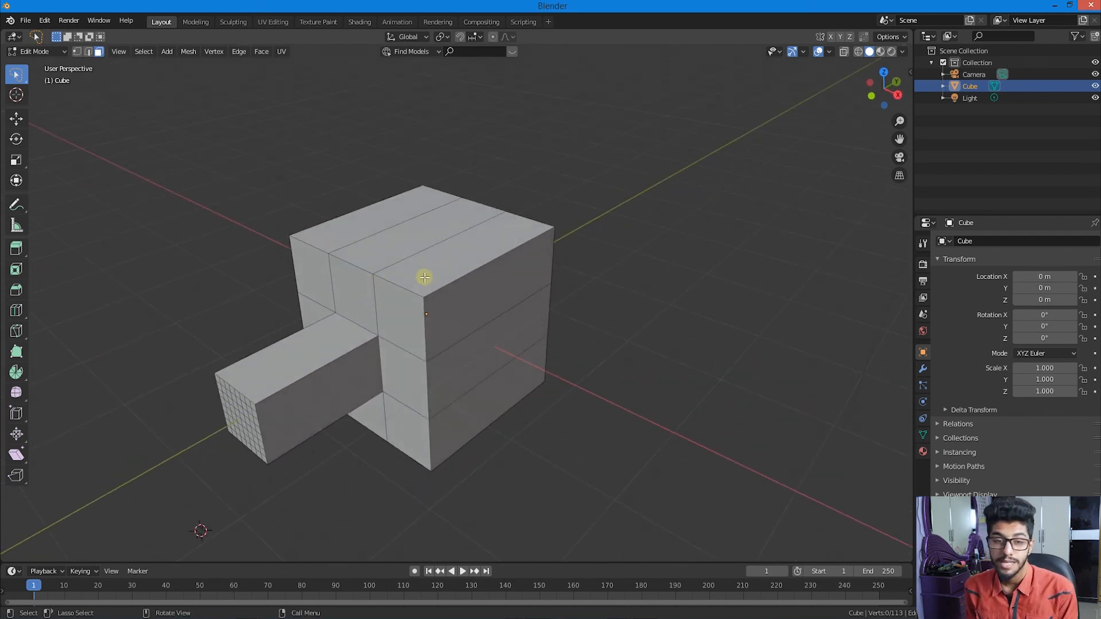
mouse_move(422, 277)
middle_down()
mouse_move(410, 266)
mouse_move(428, 264)
middle_up()
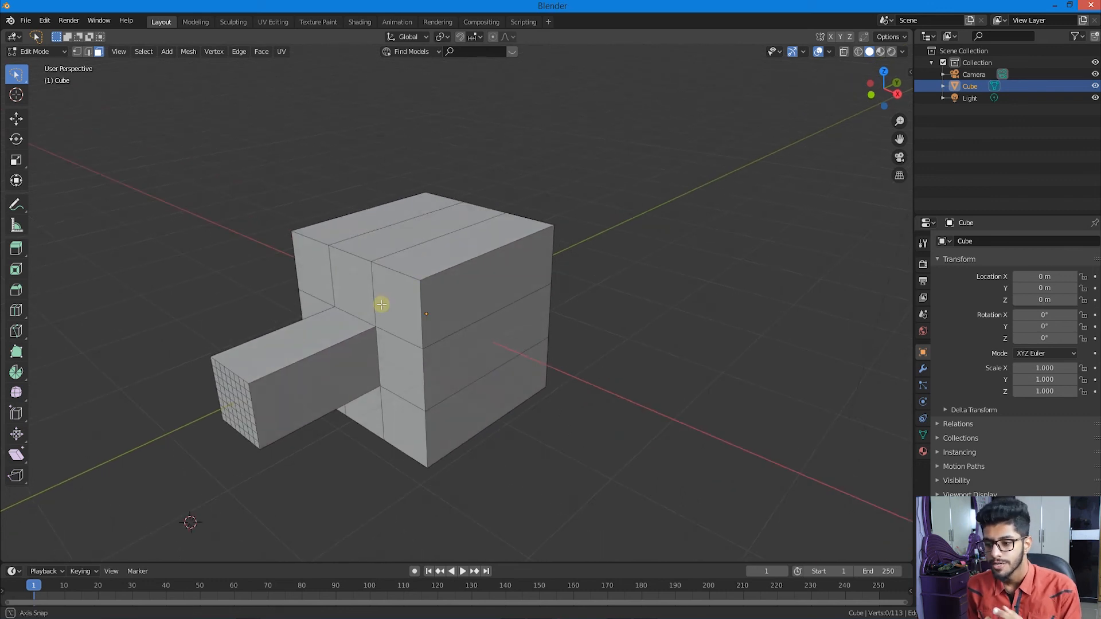
middle_drag(381, 304, 376, 327)
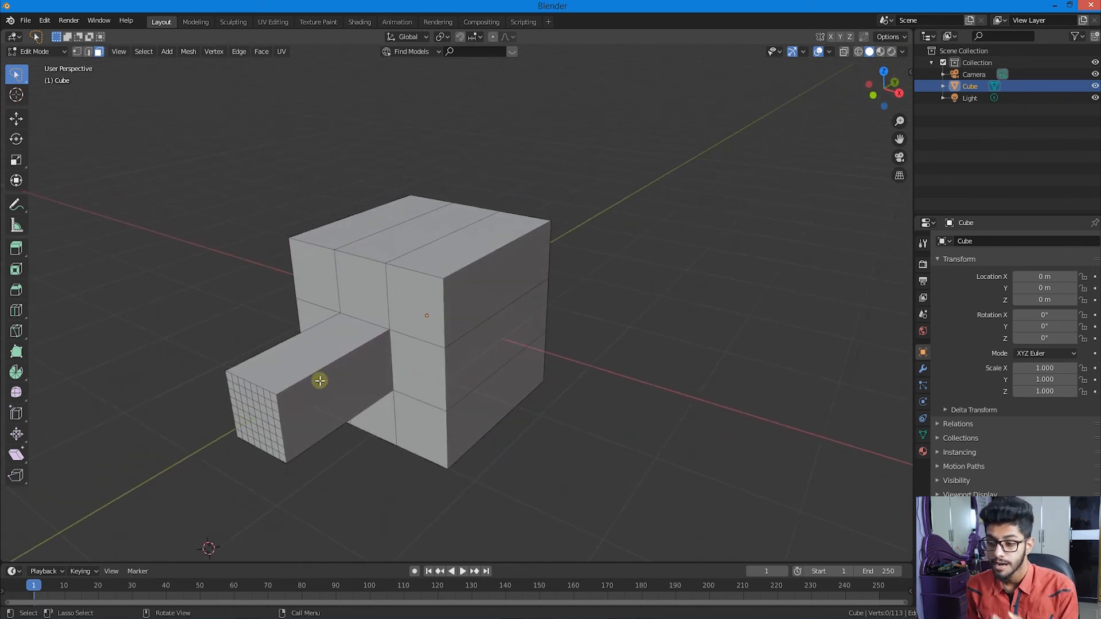
middle_drag(320, 381, 331, 383)
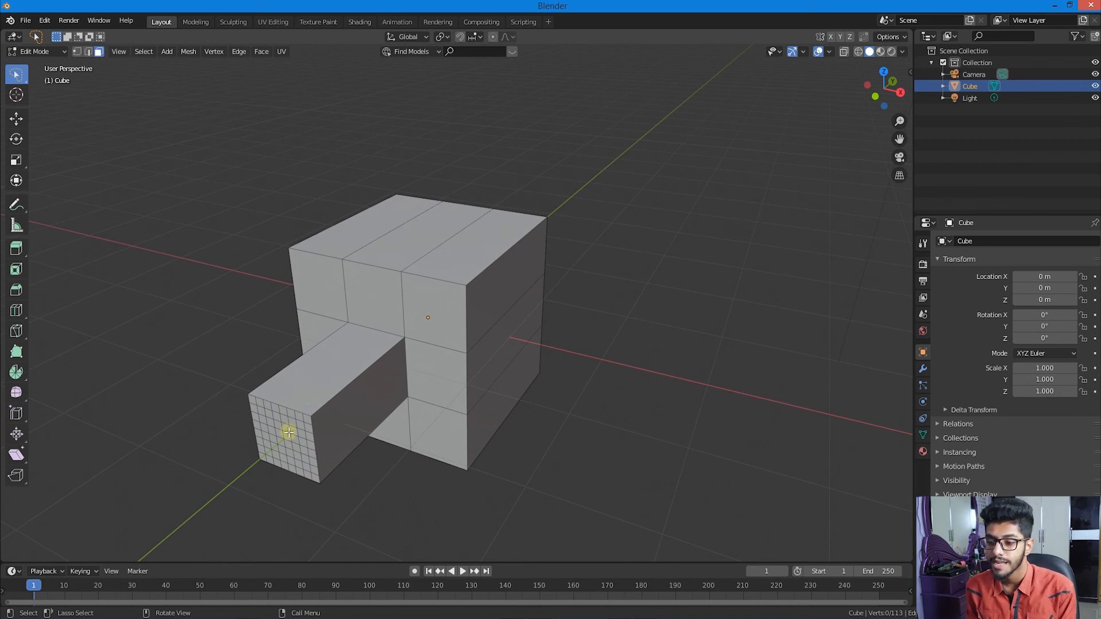
middle_drag(290, 427, 585, 377)
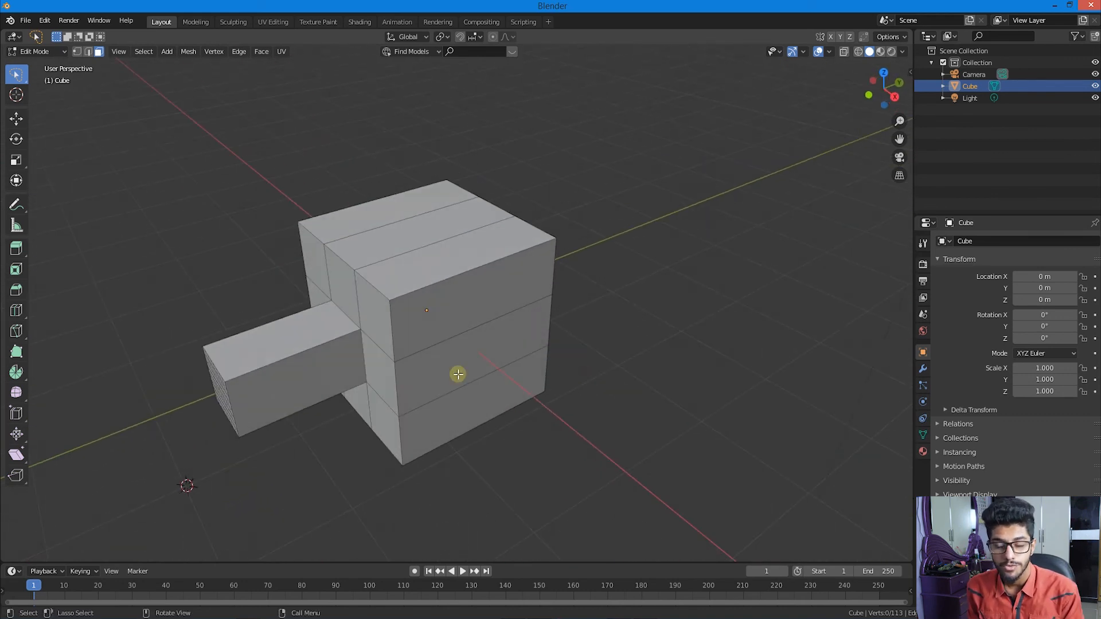
middle_drag(457, 377, 453, 370)
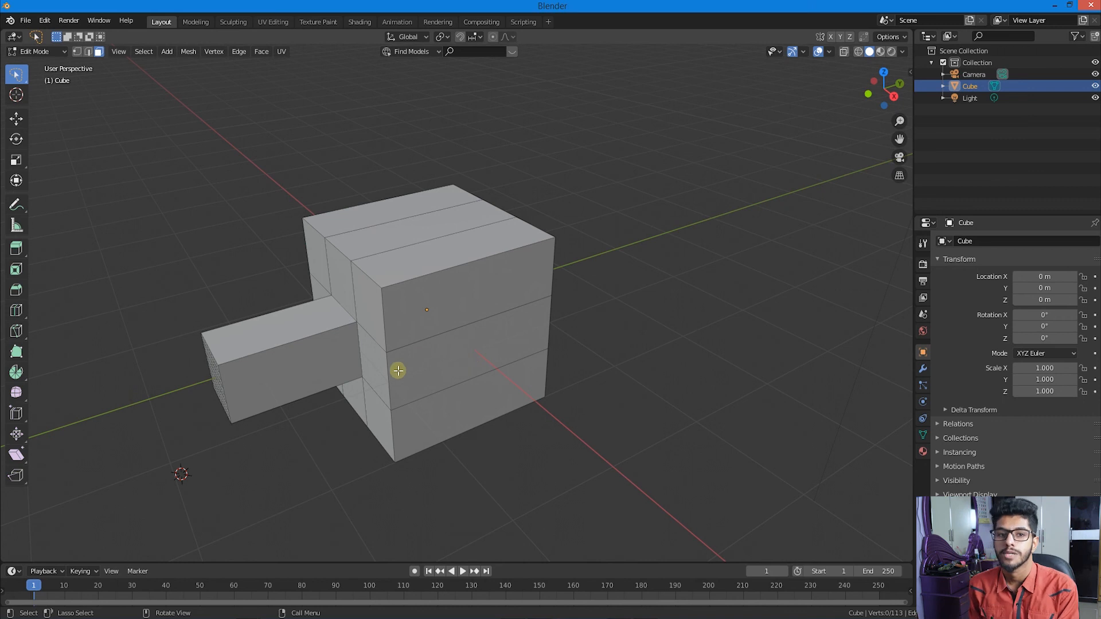
middle_drag(398, 371, 422, 348)
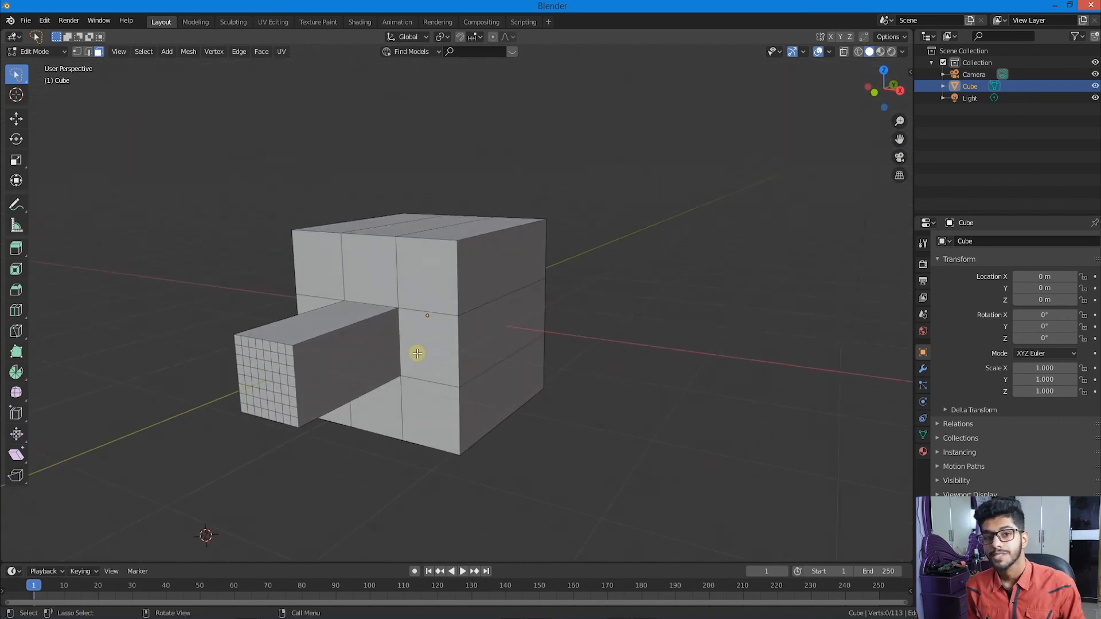